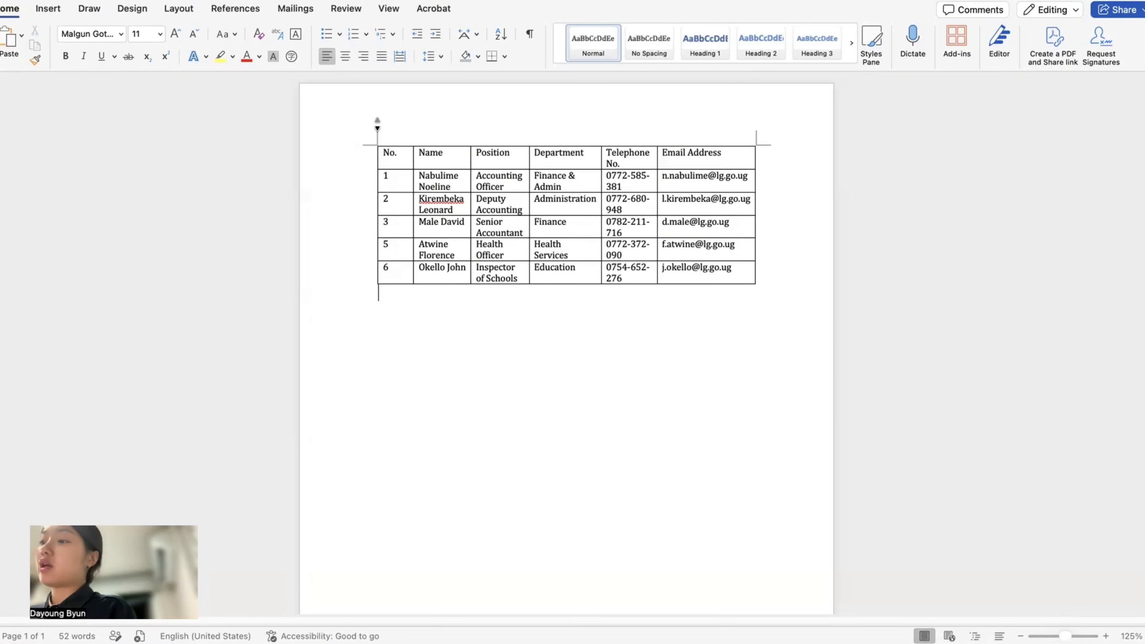
- Select the entire six-column officers table and bring up its table tools
{"action": "left_click", "coordinate": [374, 142]}
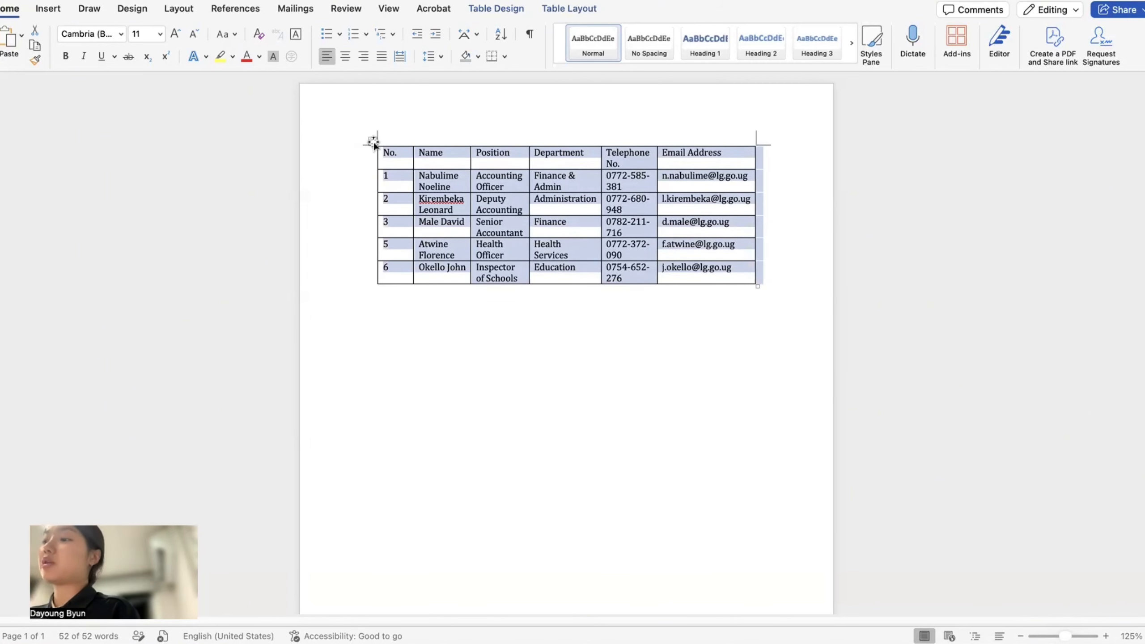
{"action": "left_click", "coordinate": [510, 10]}
- Switch all the officers table text from Cambria to Calibri
{"action": "left_click", "coordinate": [564, 10]}
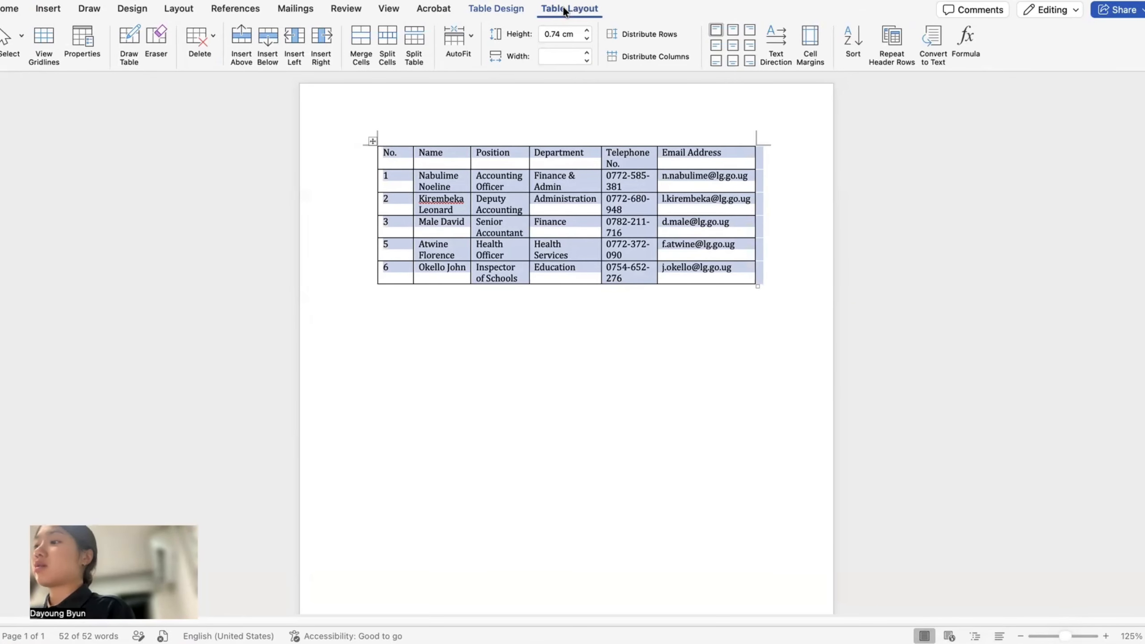
{"action": "left_click", "coordinate": [17, 11]}
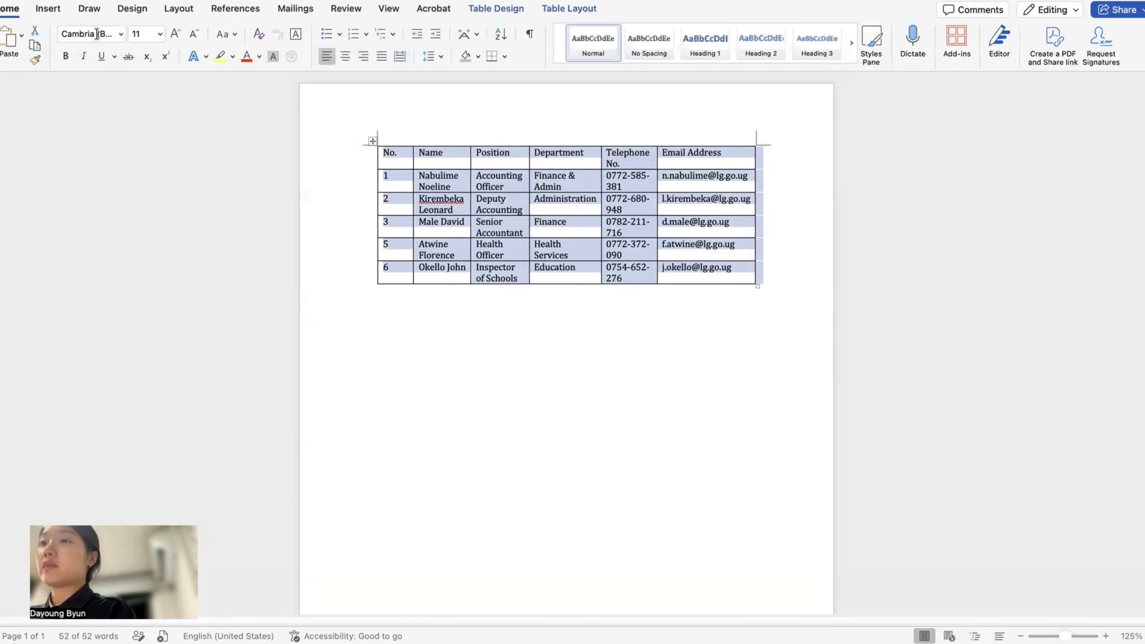
{"action": "left_click", "coordinate": [96, 34]}
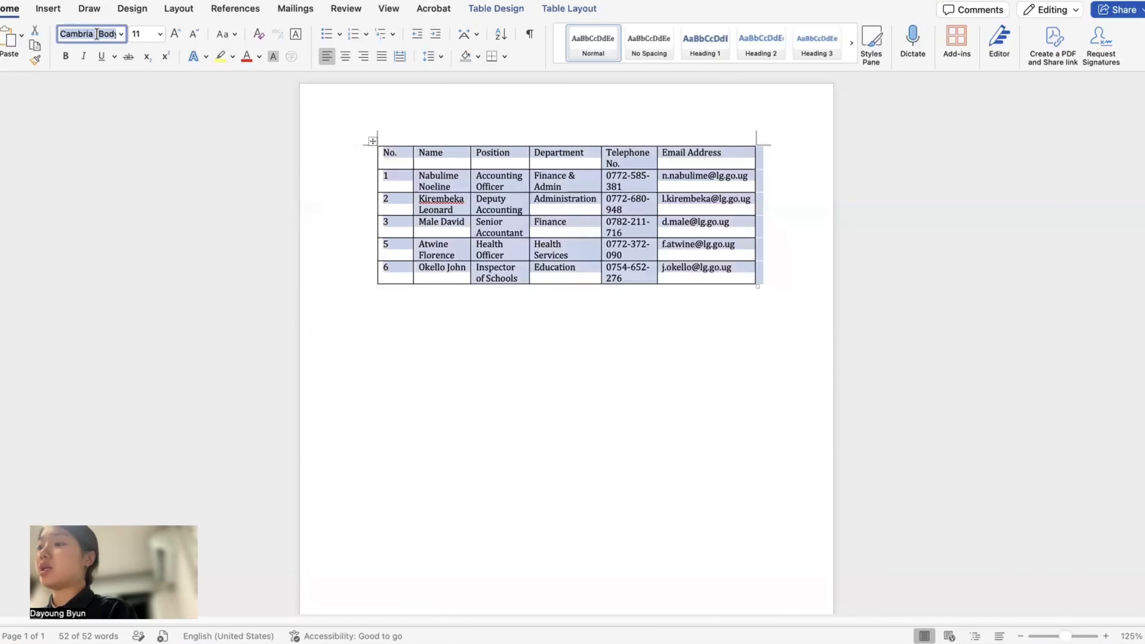
{"action": "type", "text": "Calibri"}
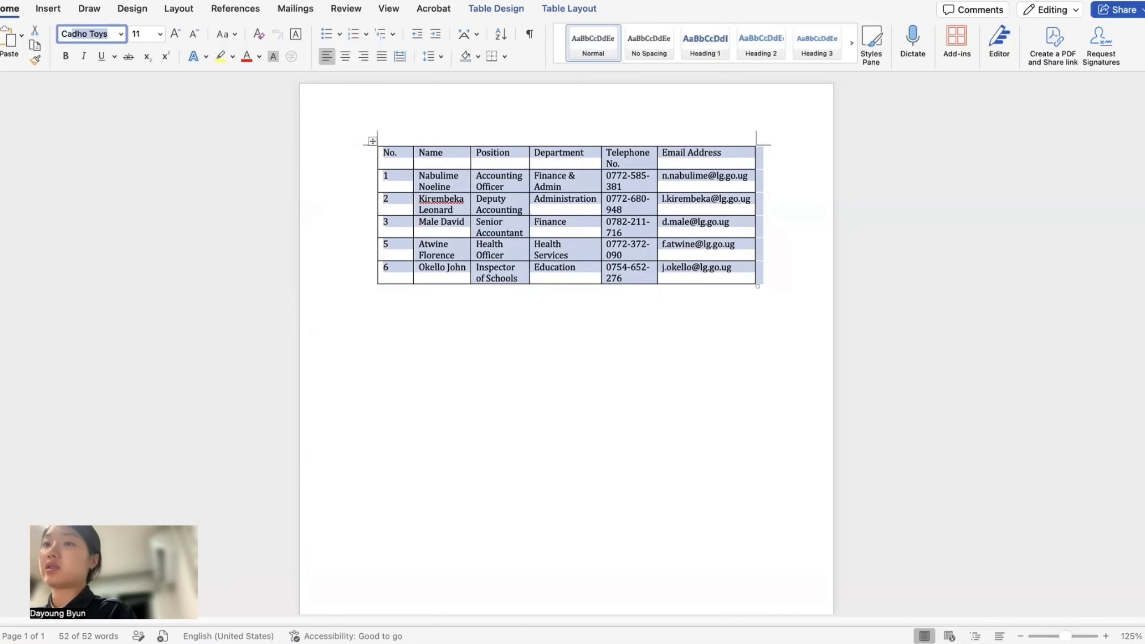
{"action": "key", "text": "Return"}
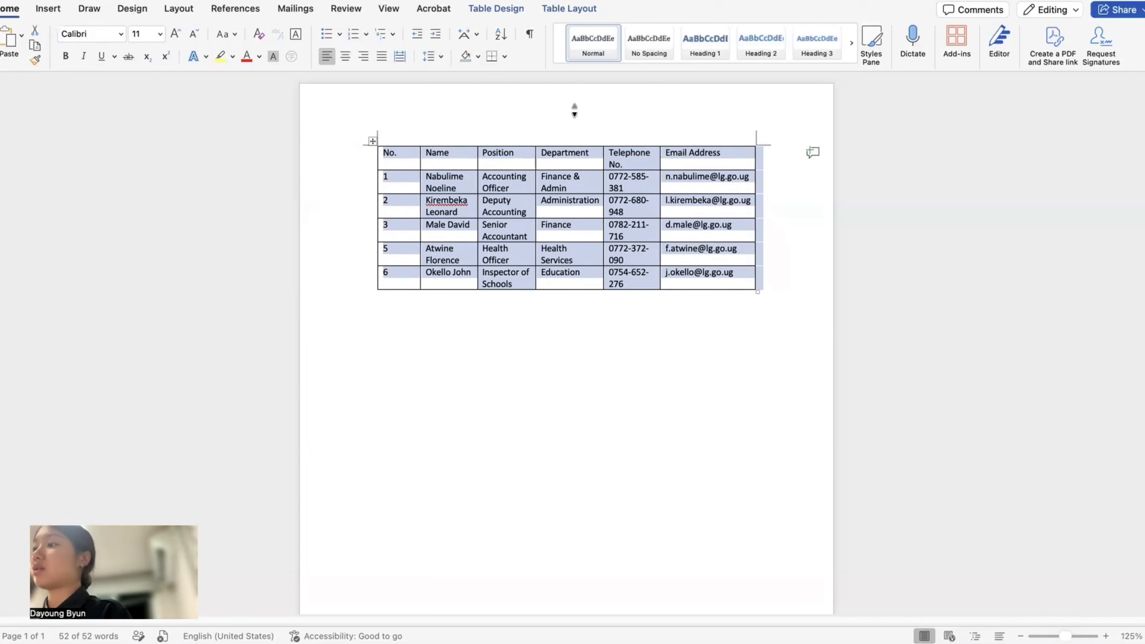
{"action": "left_click", "coordinate": [575, 110]}
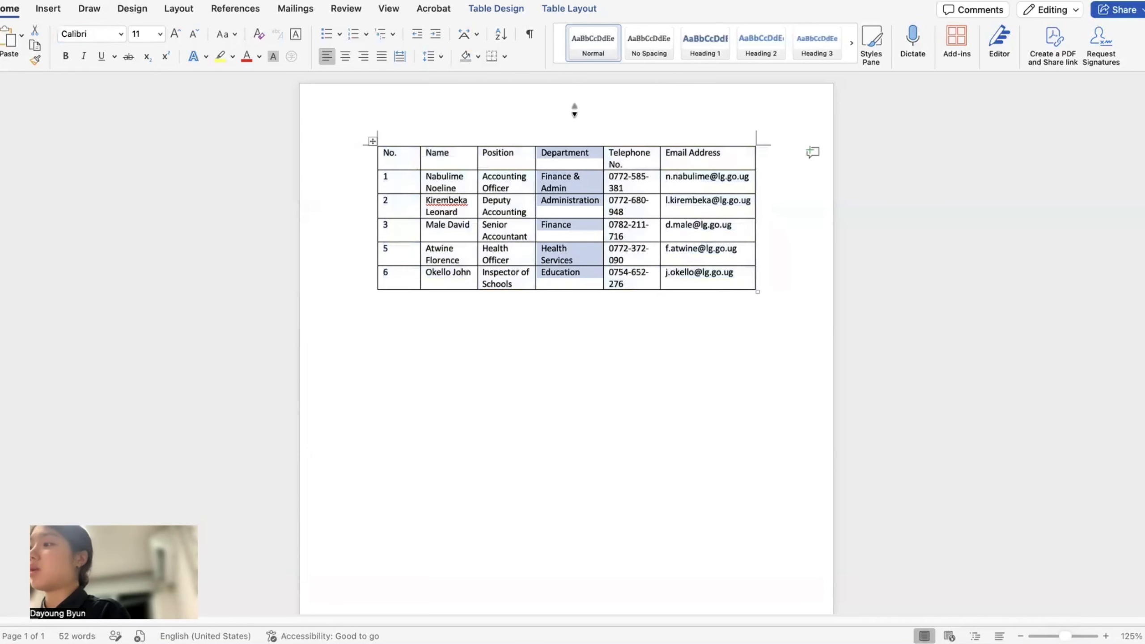
- Insert a merged full-width top row titled 'DIRECTORY OF OFFICERS' above the column headings
{"action": "left_click", "coordinate": [467, 163]}
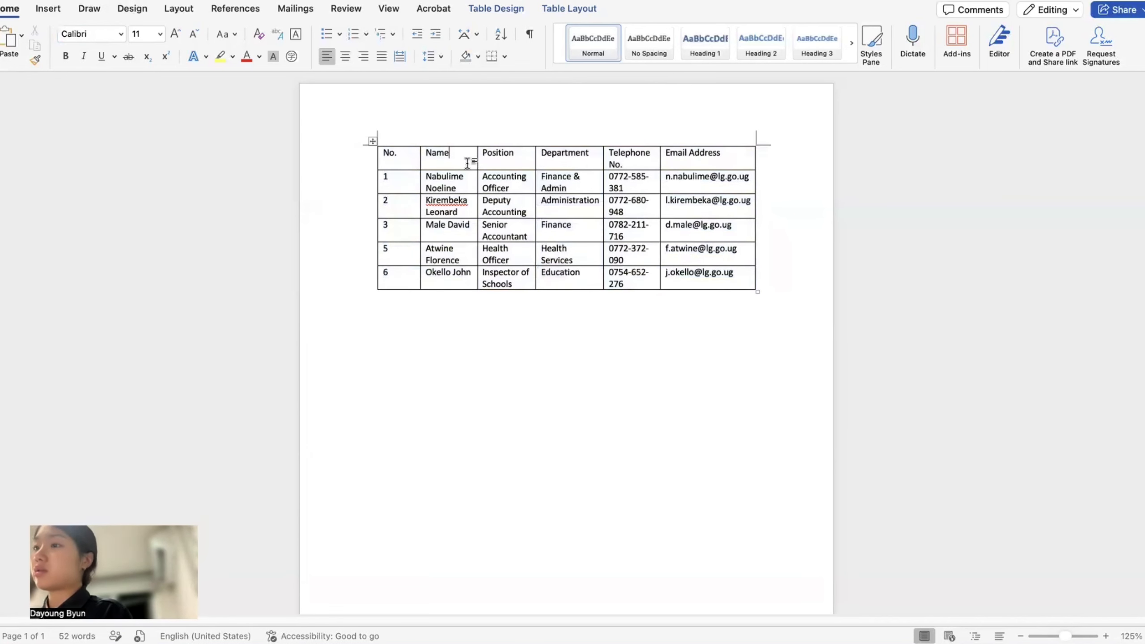
{"action": "left_click", "coordinate": [585, 15]}
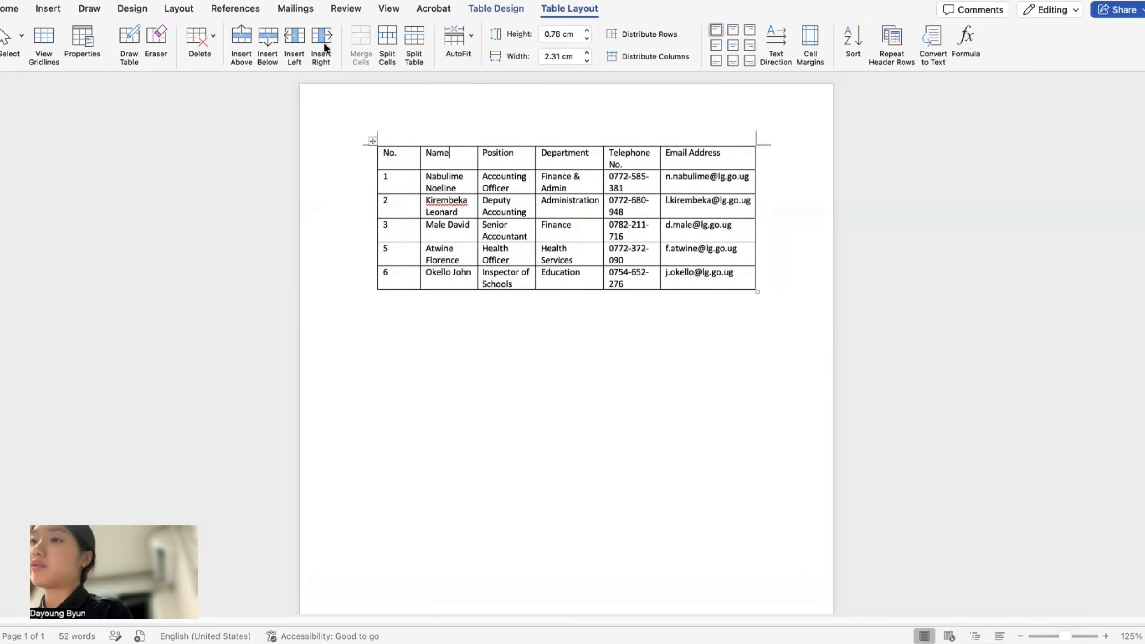
{"action": "left_click", "coordinate": [231, 45]}
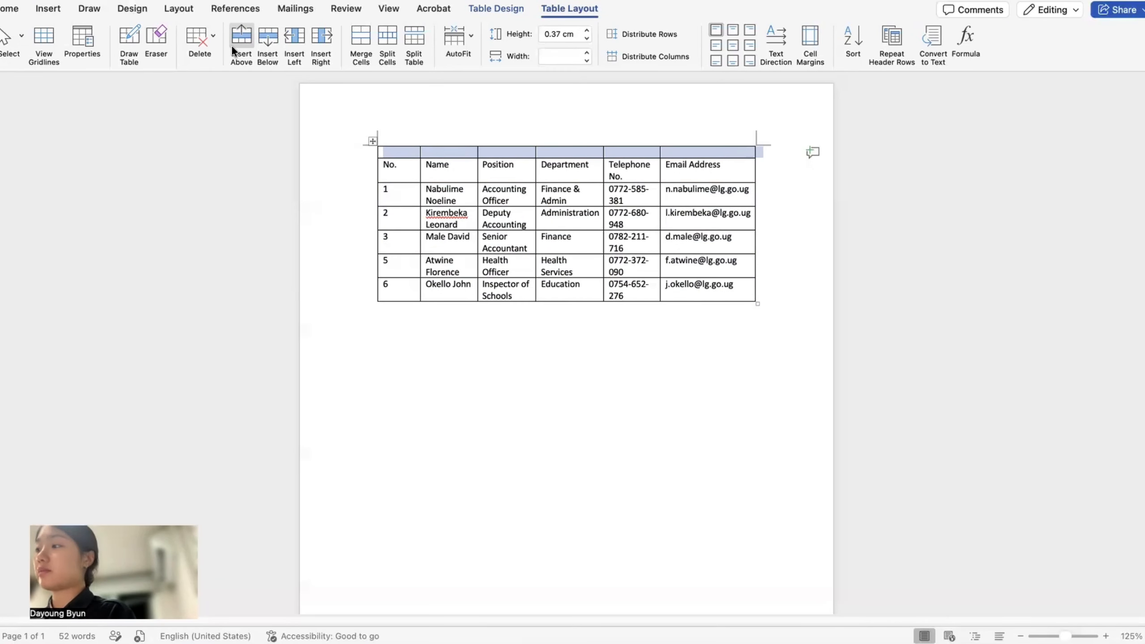
{"action": "left_click", "coordinate": [364, 35]}
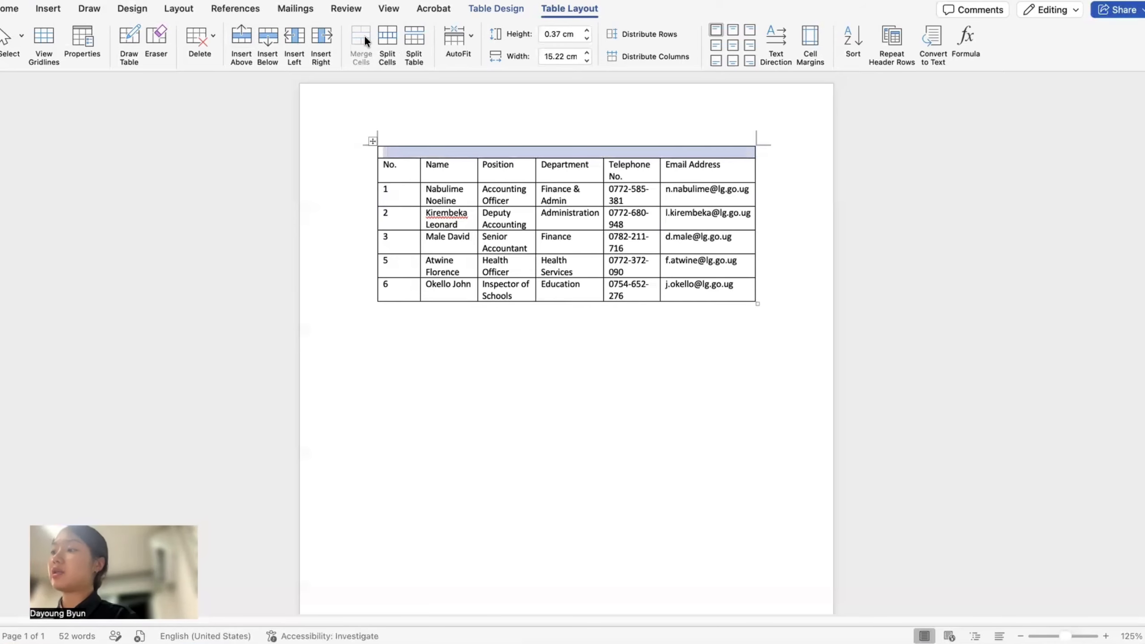
{"action": "type", "text": "DIREC"}
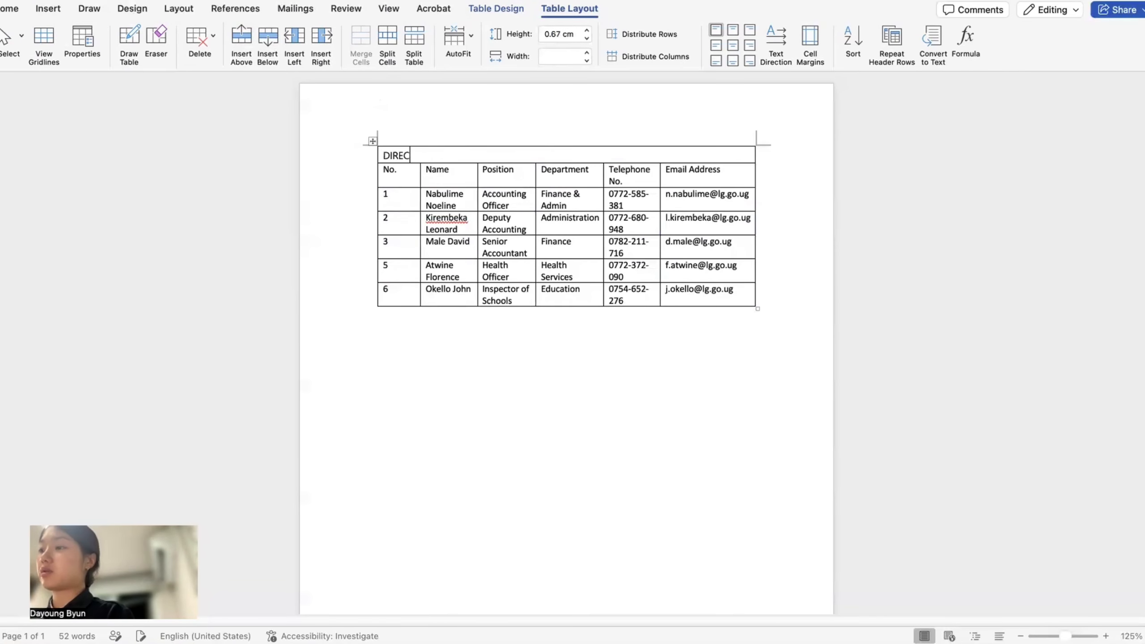
{"action": "type", "text": "TORY OF OFFICERS"}
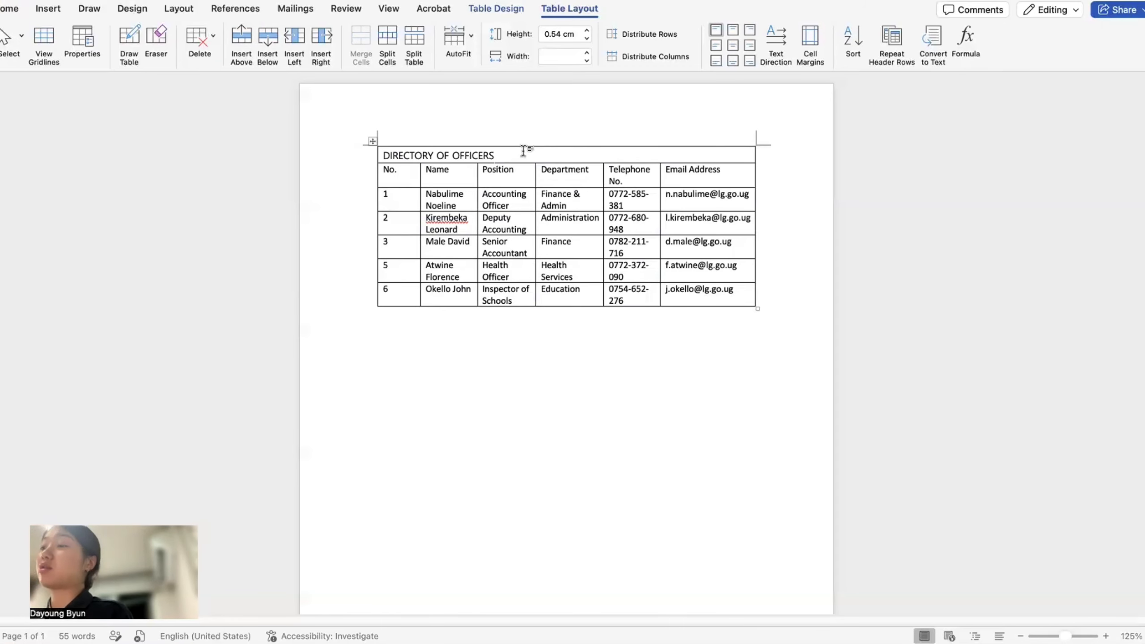
{"action": "left_click", "coordinate": [417, 244]}
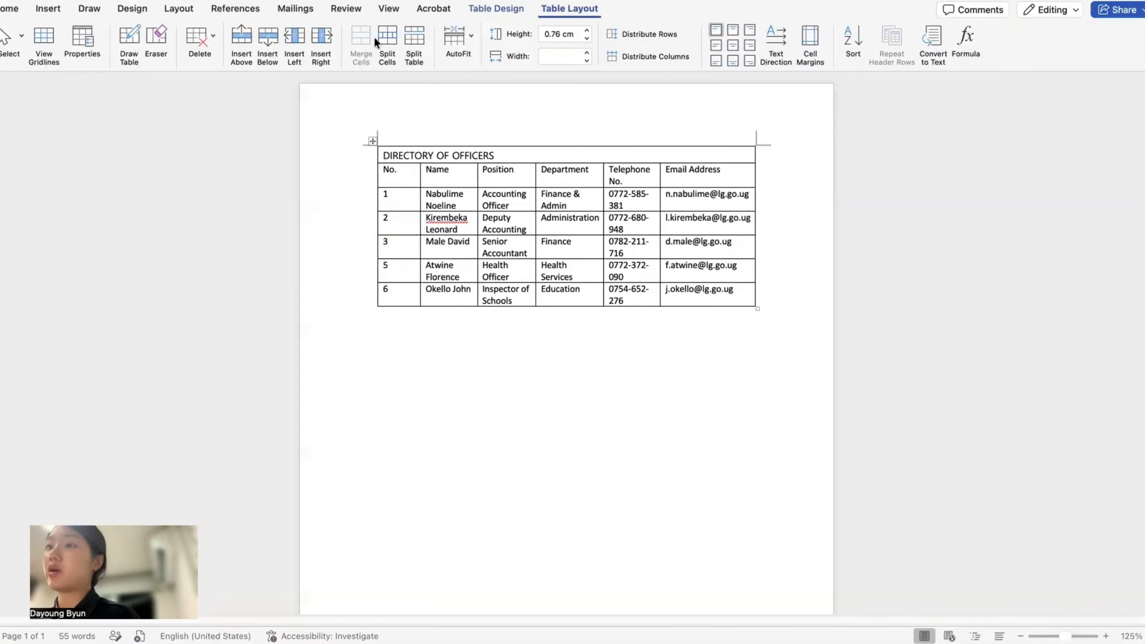
- Insert a new row below officer 3 and number it 4
{"action": "left_click", "coordinate": [260, 34]}
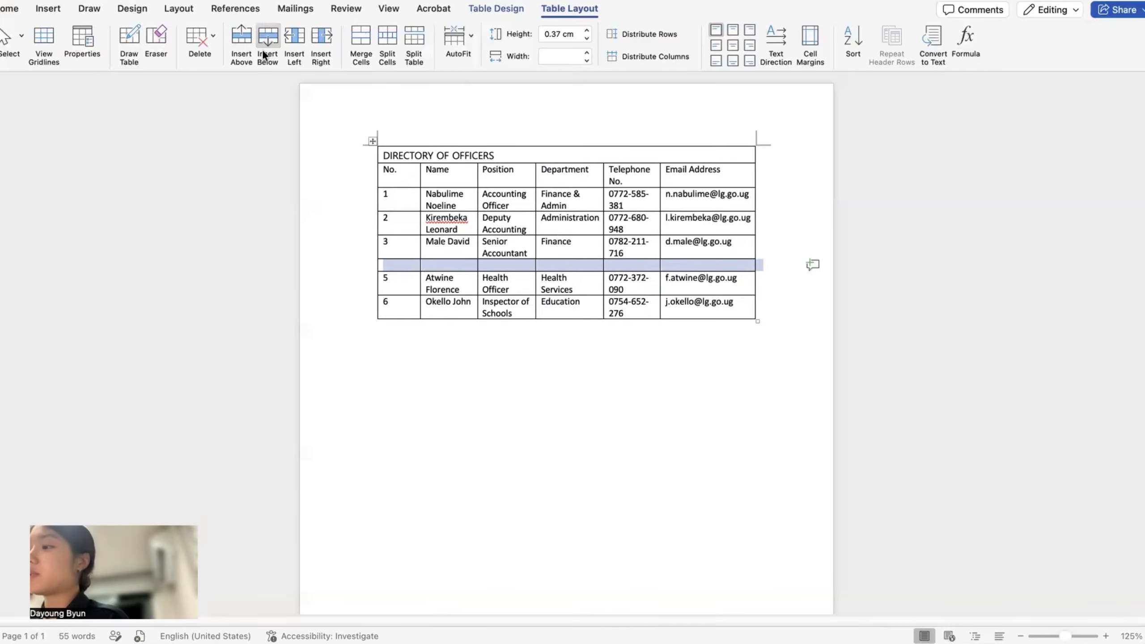
{"action": "left_click", "coordinate": [396, 267]}
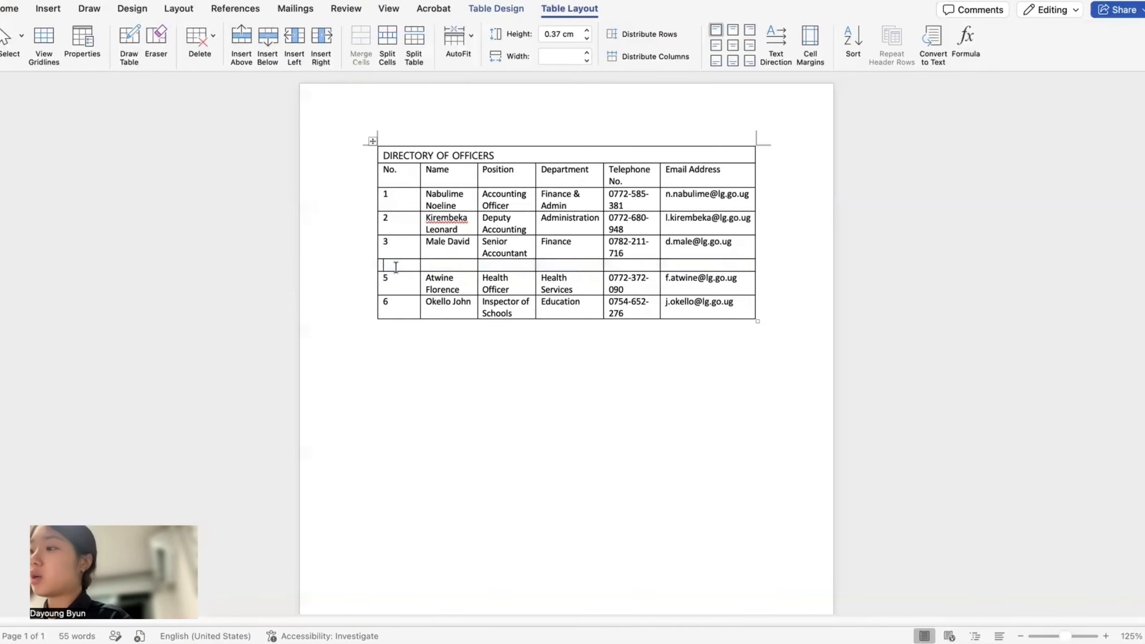
{"action": "type", "text": "4"}
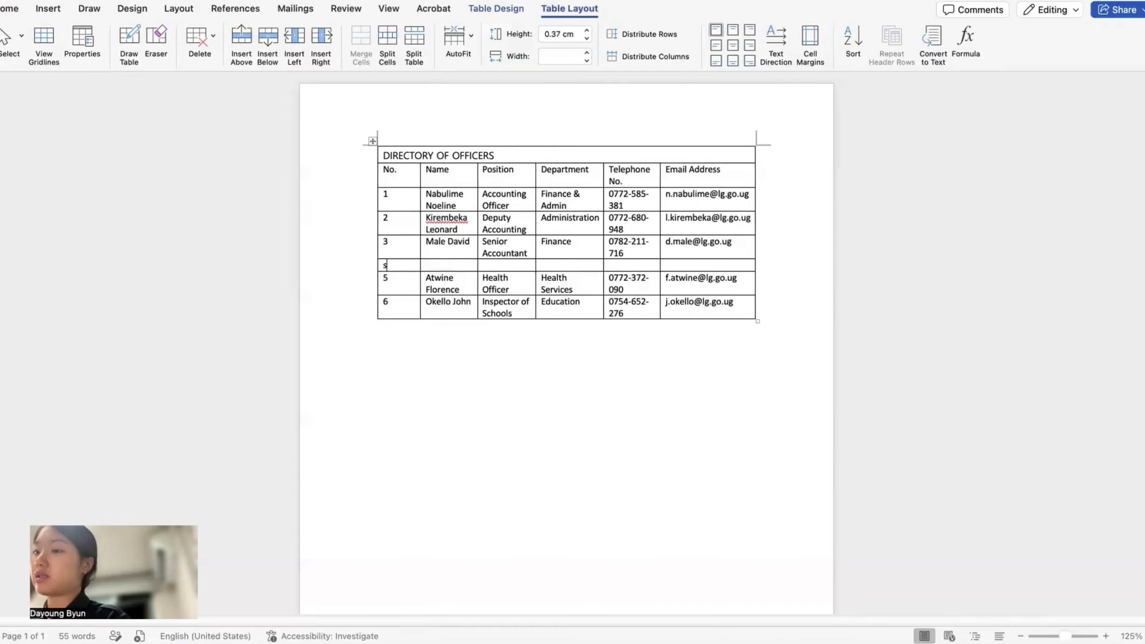
{"action": "key", "text": "Tab"}
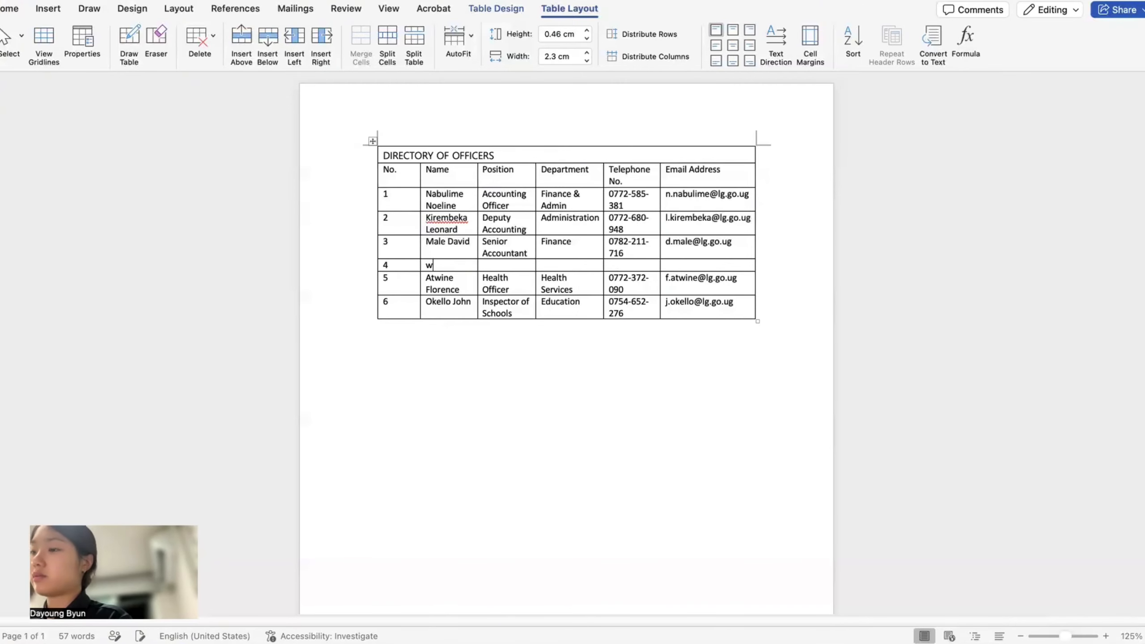
- Fill row 4 with the officer's name, 'The internal Auditor', 'Audit', telephone and e-mail
{"action": "key", "text": "Tab"}
{"action": "type", "text": "The internal Auditor"}
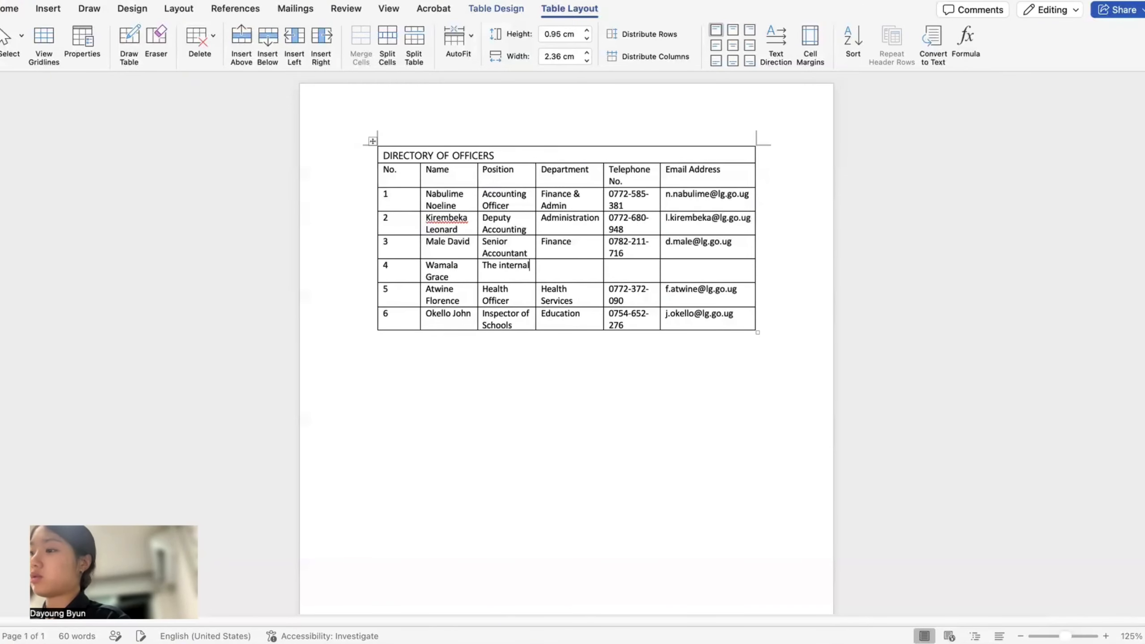
{"action": "key", "text": "Tab"}
{"action": "type", "text": "Audit"}
{"action": "key", "text": "Tab"}
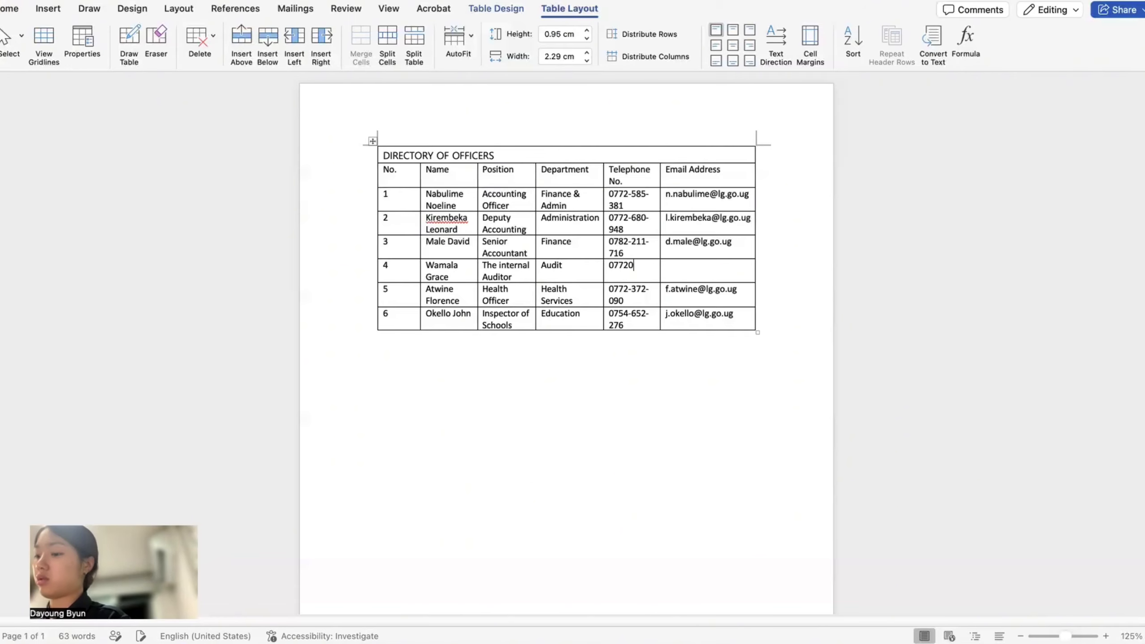
{"action": "key", "text": "Tab"}
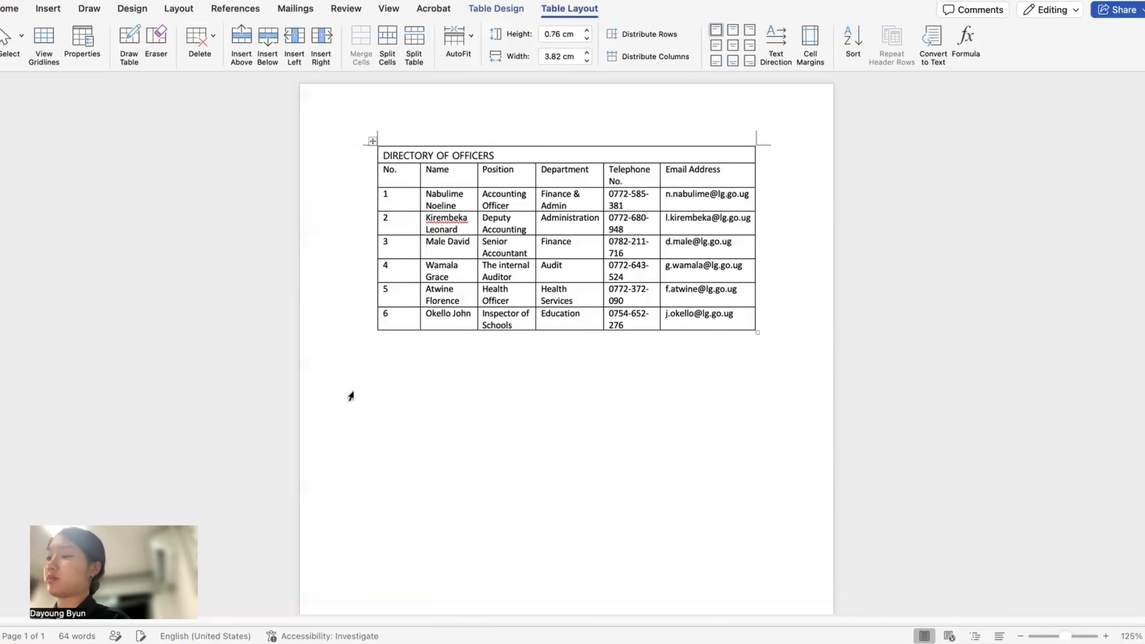
{"action": "left_click", "coordinate": [399, 385]}
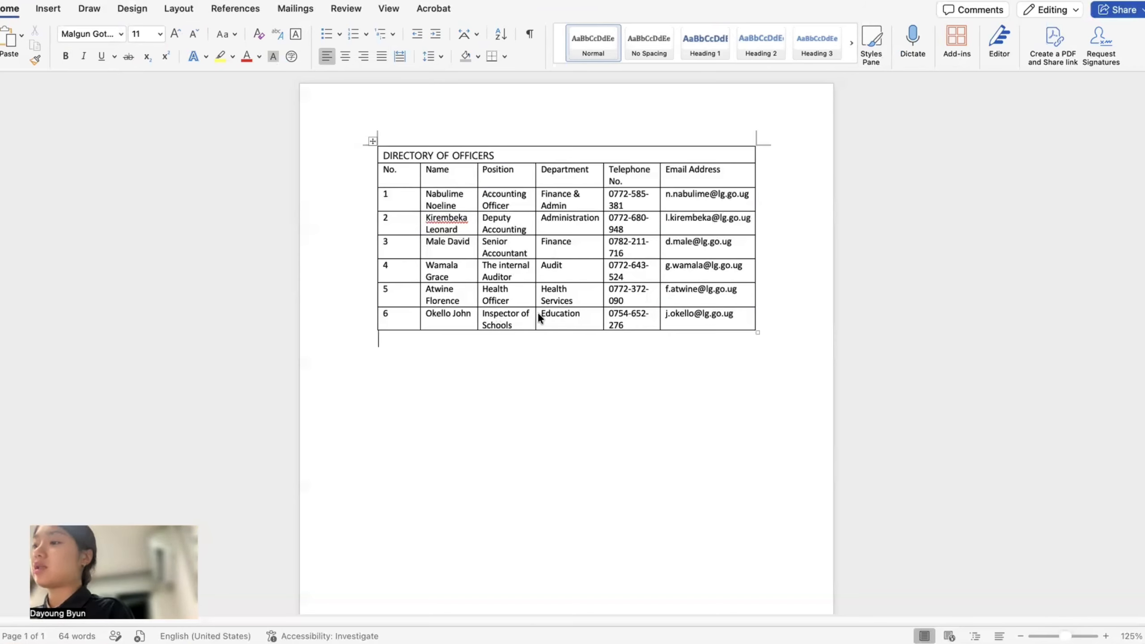
- Set every row of the officers table to 1 cm high, up from 0.53 cm
{"action": "left_click", "coordinate": [372, 141]}
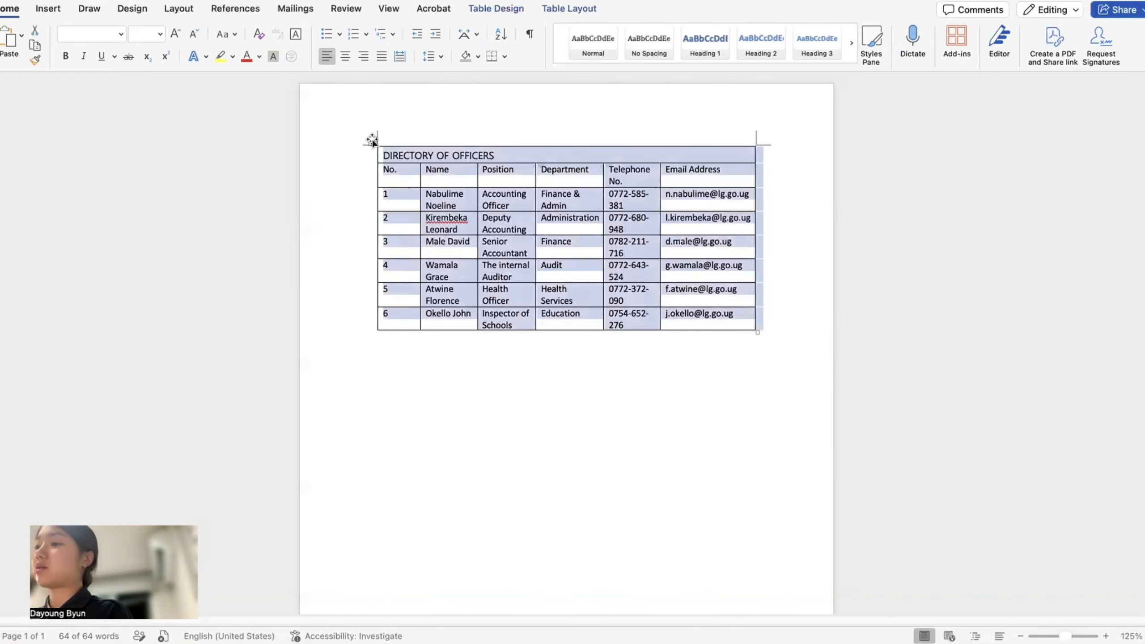
{"action": "left_click", "coordinate": [503, 9]}
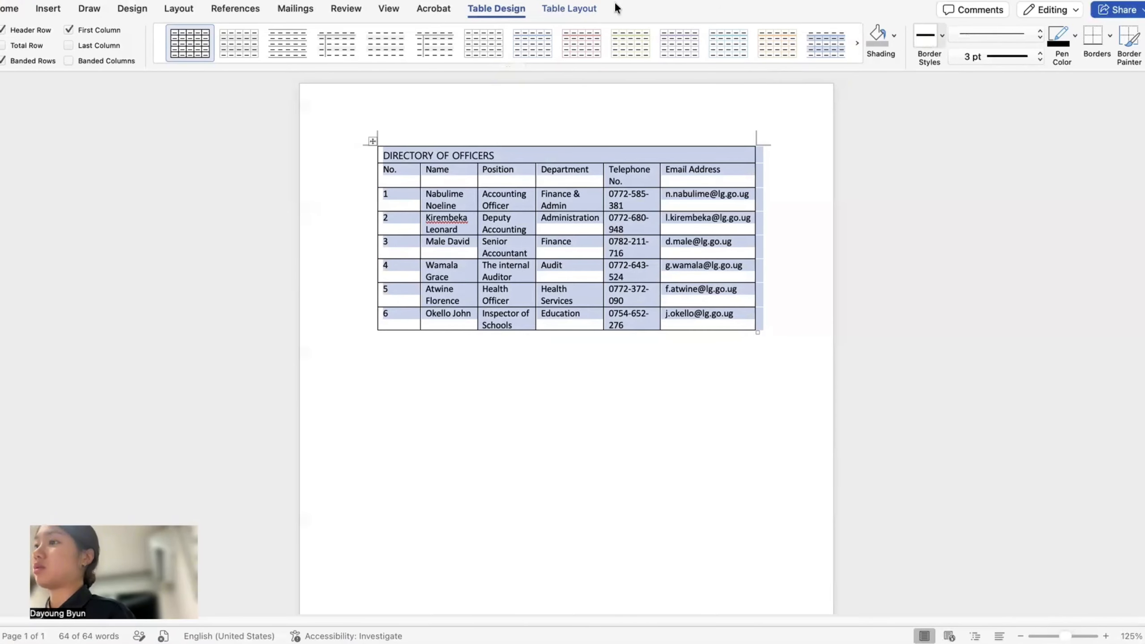
{"action": "left_click", "coordinate": [601, 9]}
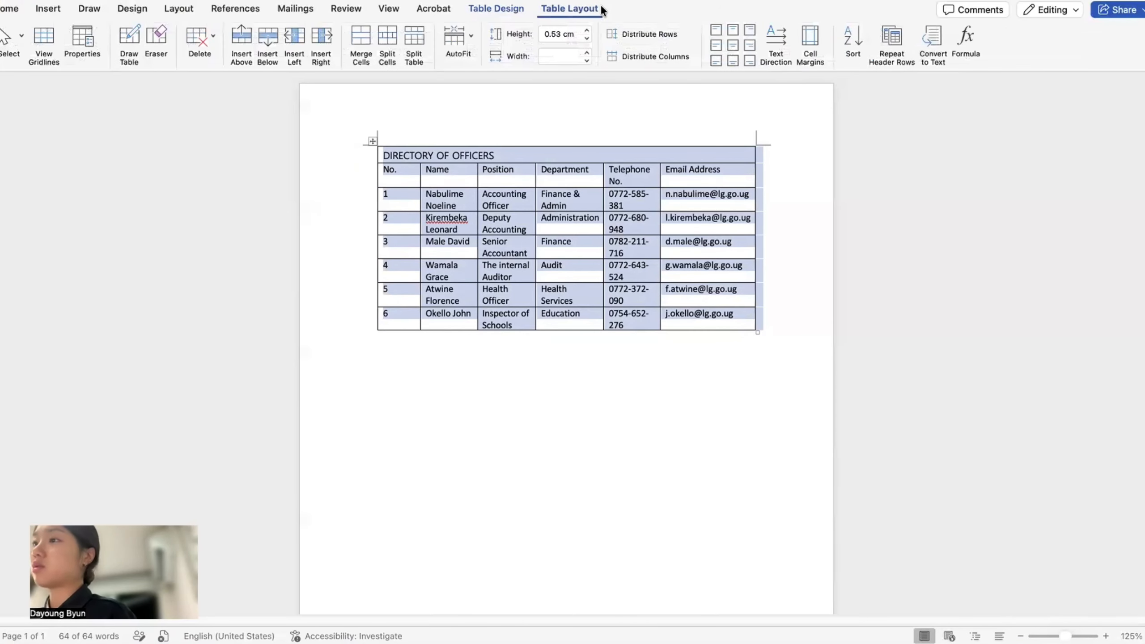
{"action": "left_click", "coordinate": [560, 34]}
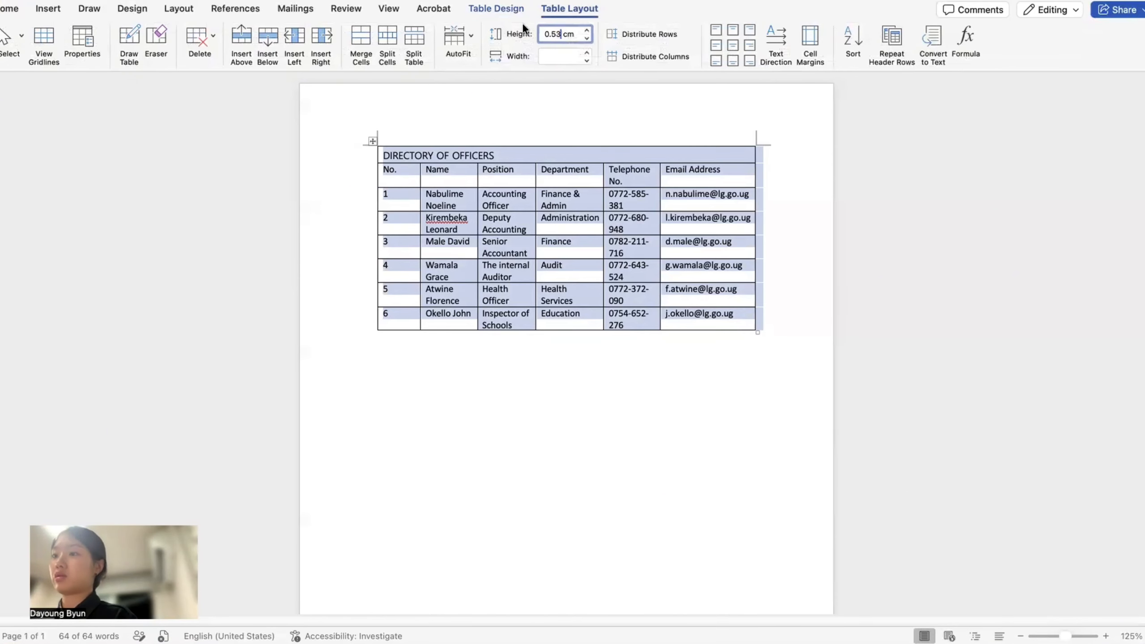
{"action": "key", "text": "super+a"}
{"action": "type", "text": "1"}
{"action": "key", "text": "Return"}
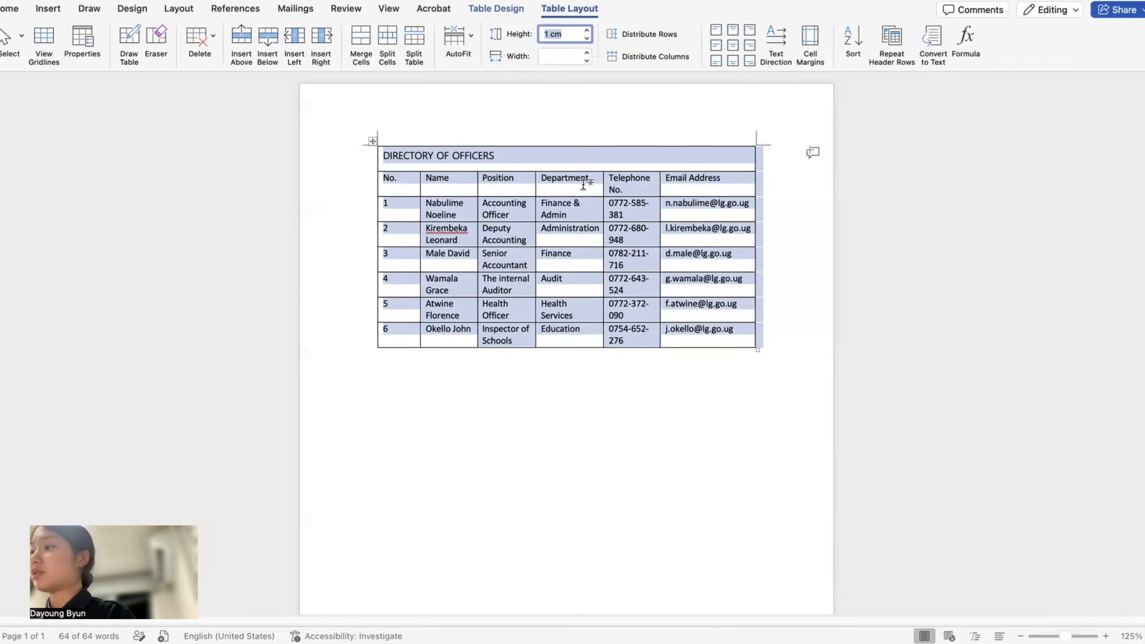
- Centre cell text vertically and resize the Name, Department and Telephone No. columns so numbers fit
{"action": "left_click", "coordinate": [715, 45]}
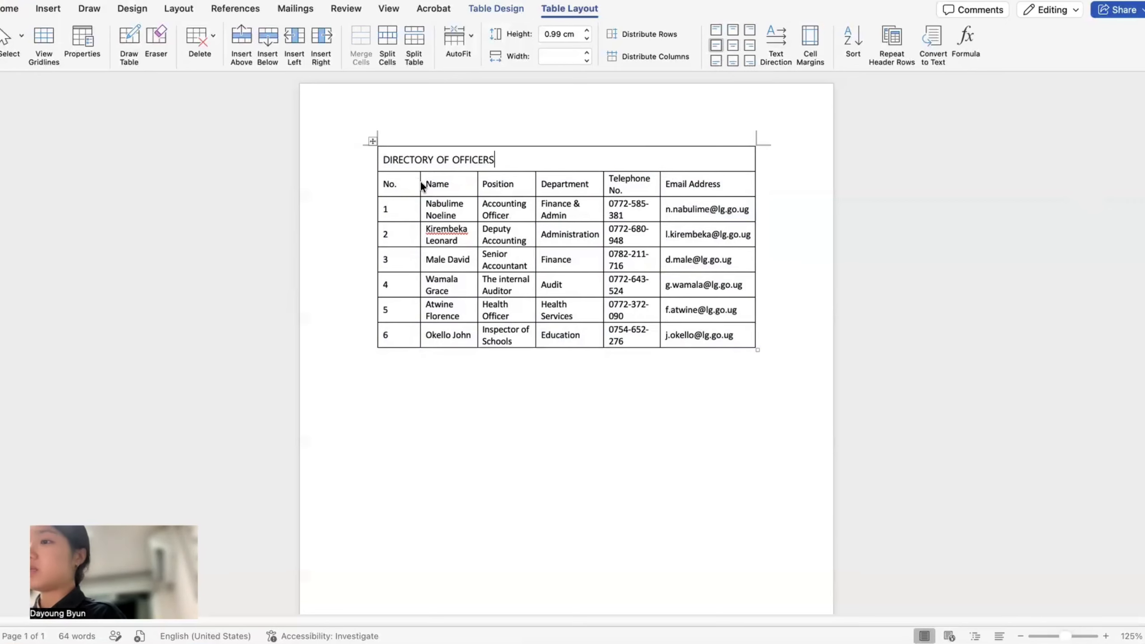
{"action": "left_click_drag", "start_coordinate": [419, 183], "coordinate": [402, 187]}
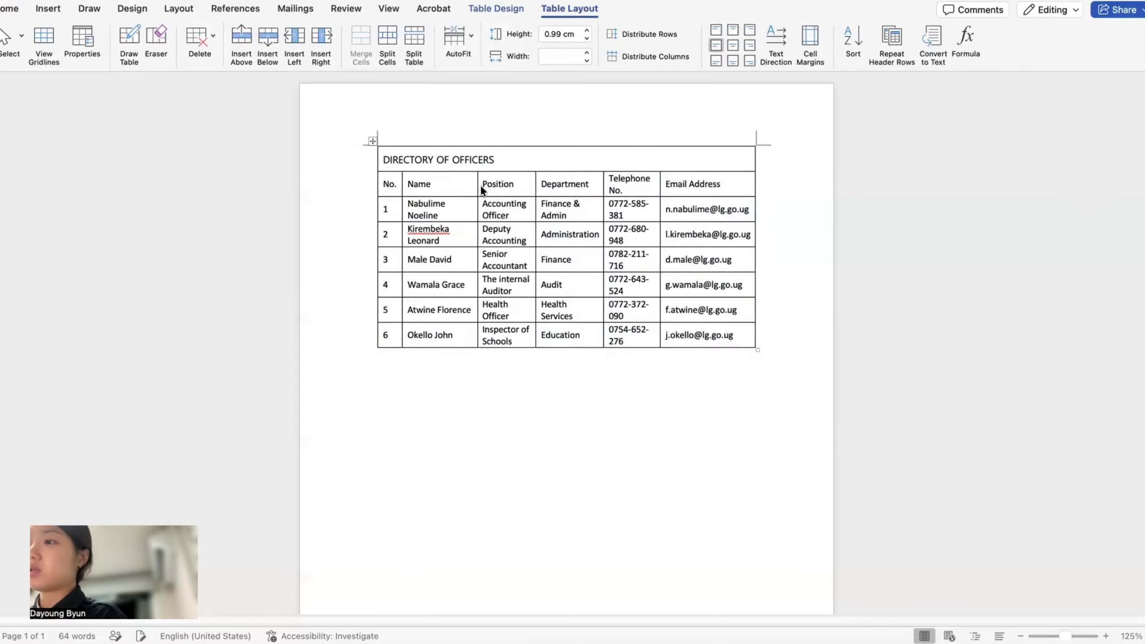
{"action": "left_click_drag", "start_coordinate": [476, 186], "coordinate": [473, 186]}
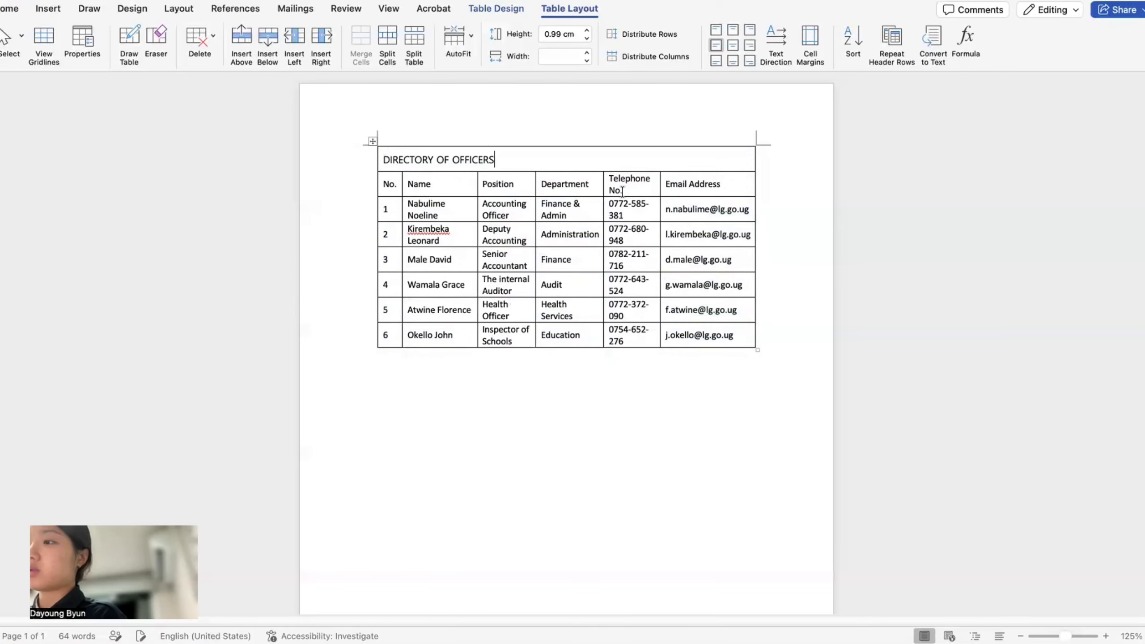
{"action": "left_click_drag", "start_coordinate": [601, 183], "coordinate": [596, 184]}
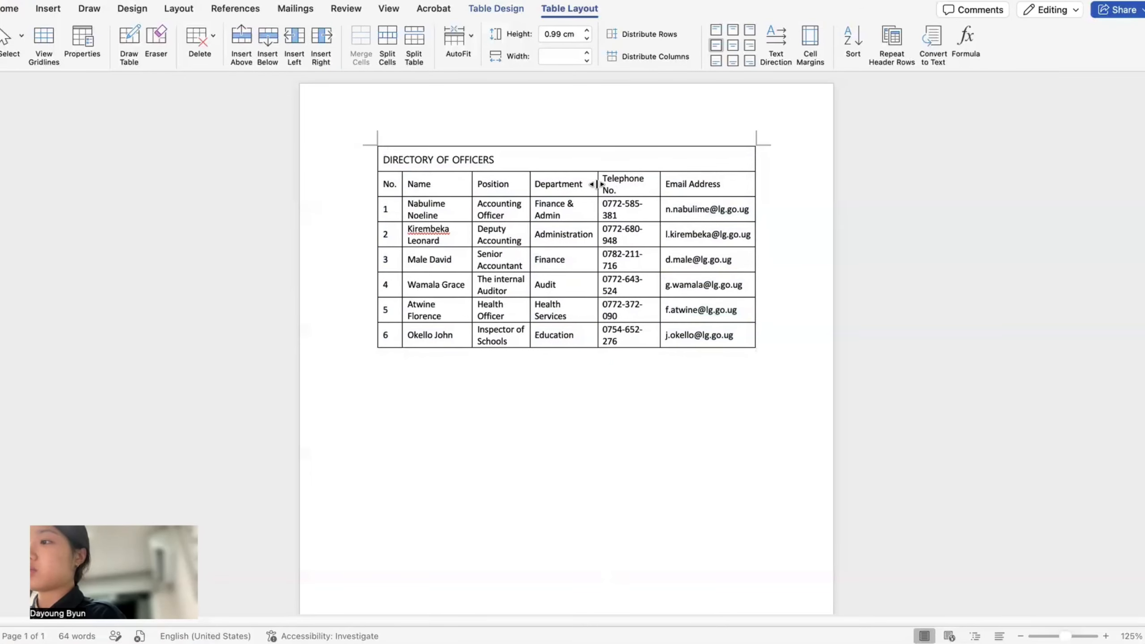
{"action": "double_click", "coordinate": [658, 183]}
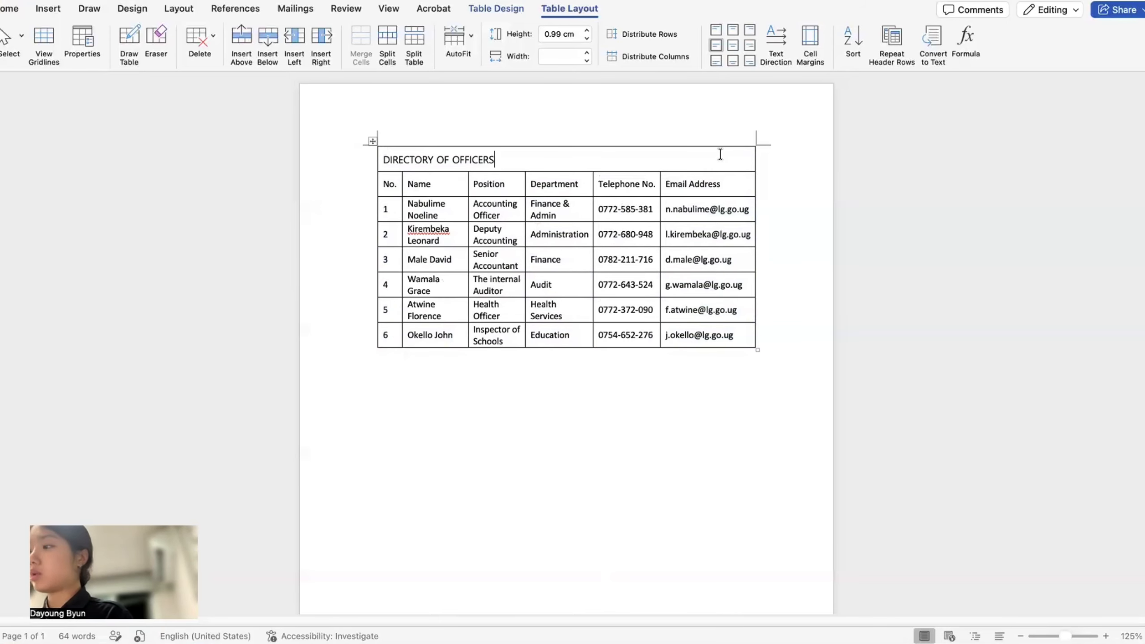
{"action": "left_click", "coordinate": [372, 140]}
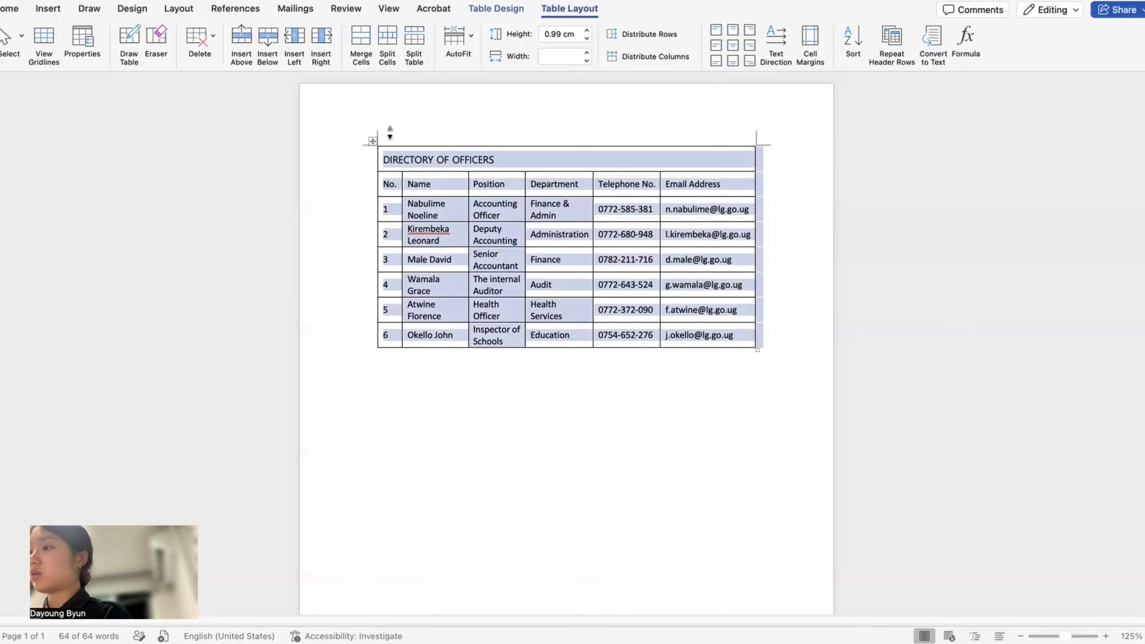
- Frame the whole officers table with a 3 pt outside border
{"action": "left_click", "coordinate": [512, 11]}
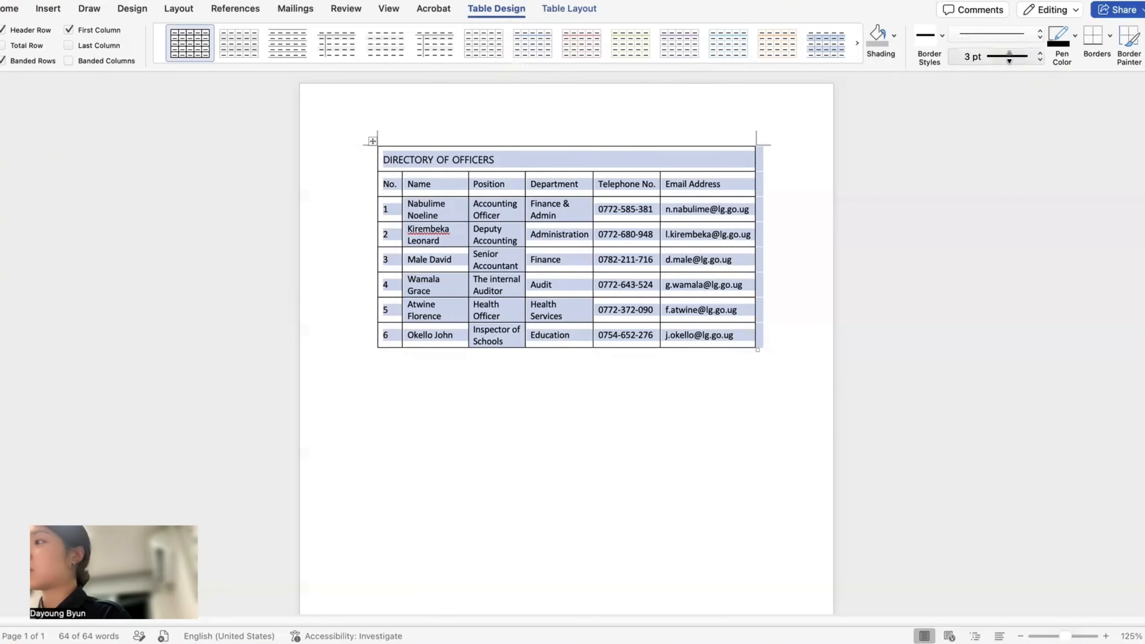
{"action": "left_click", "coordinate": [981, 55]}
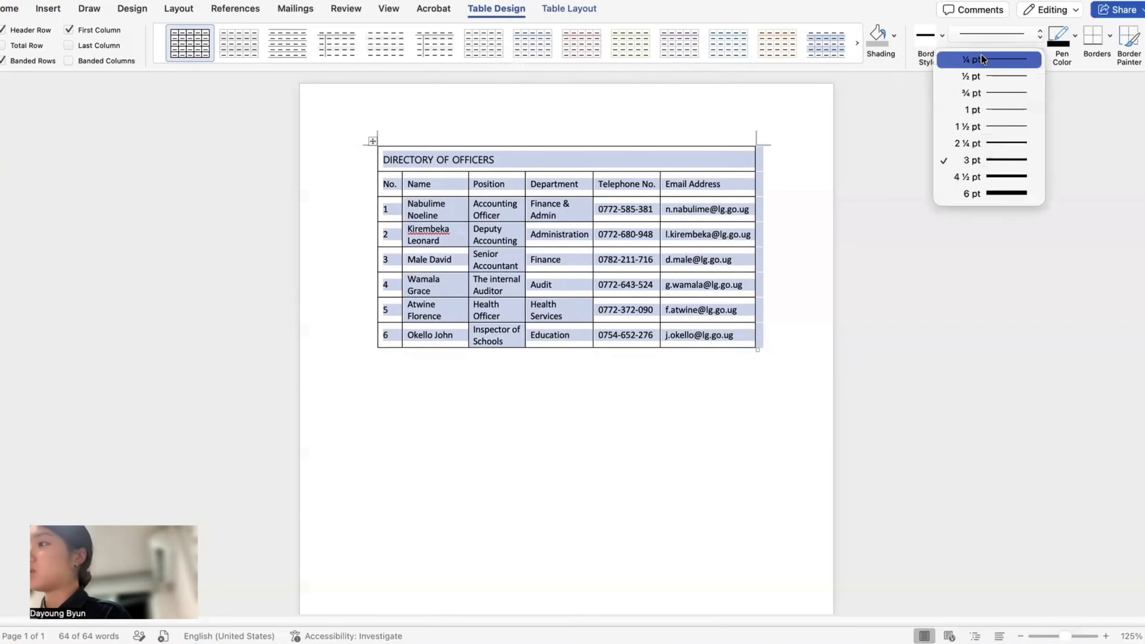
{"action": "left_click", "coordinate": [997, 159]}
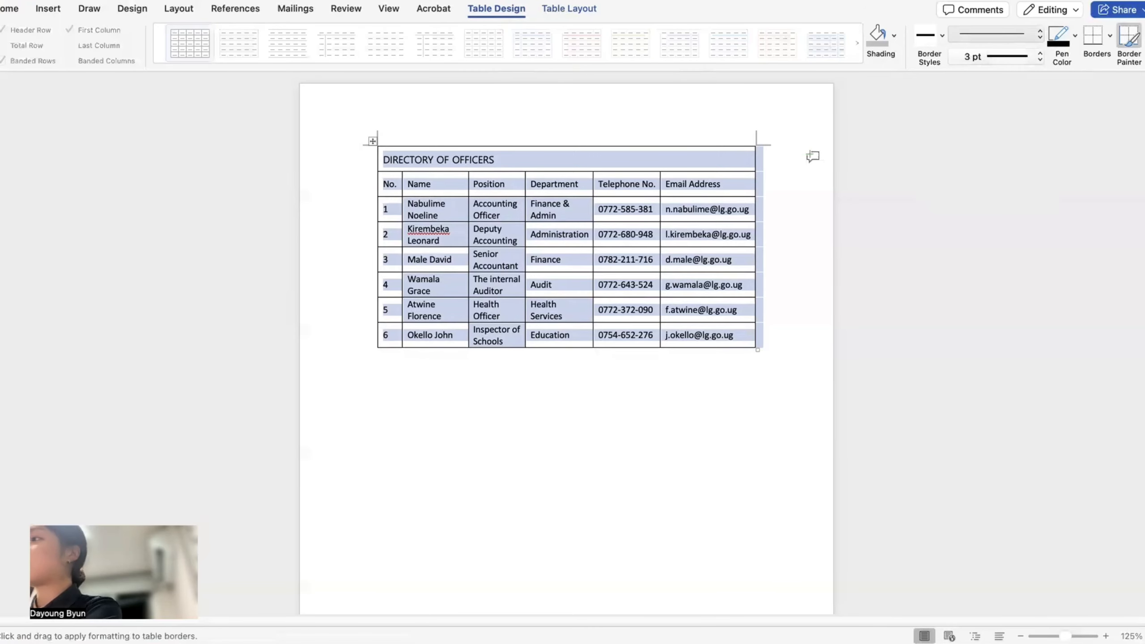
{"action": "left_click", "coordinate": [1110, 36]}
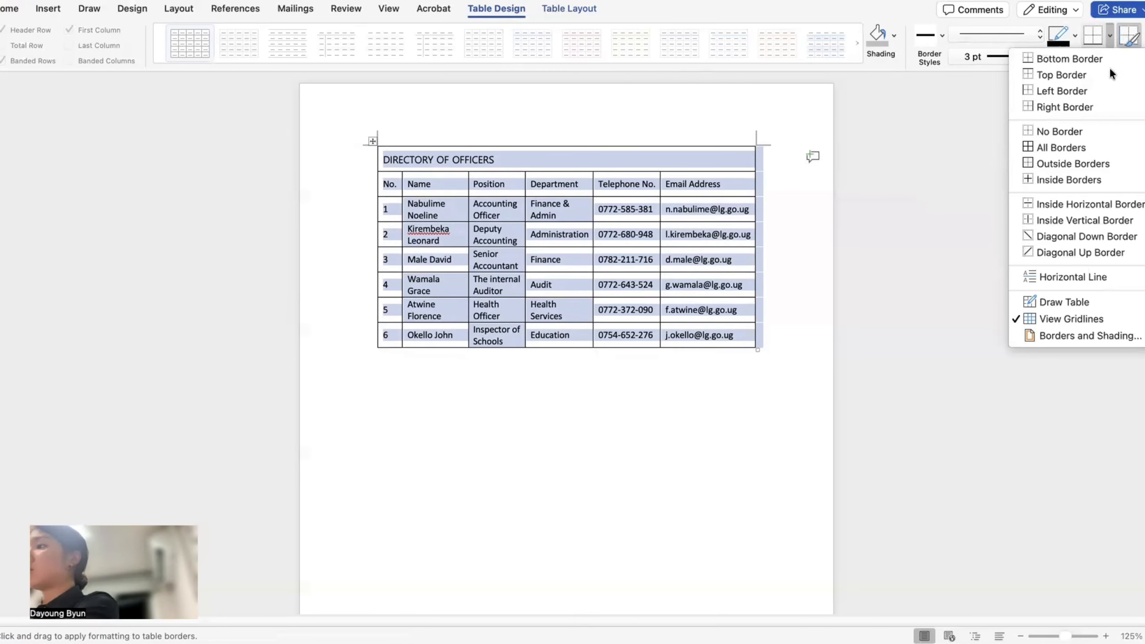
{"action": "left_click", "coordinate": [1095, 164]}
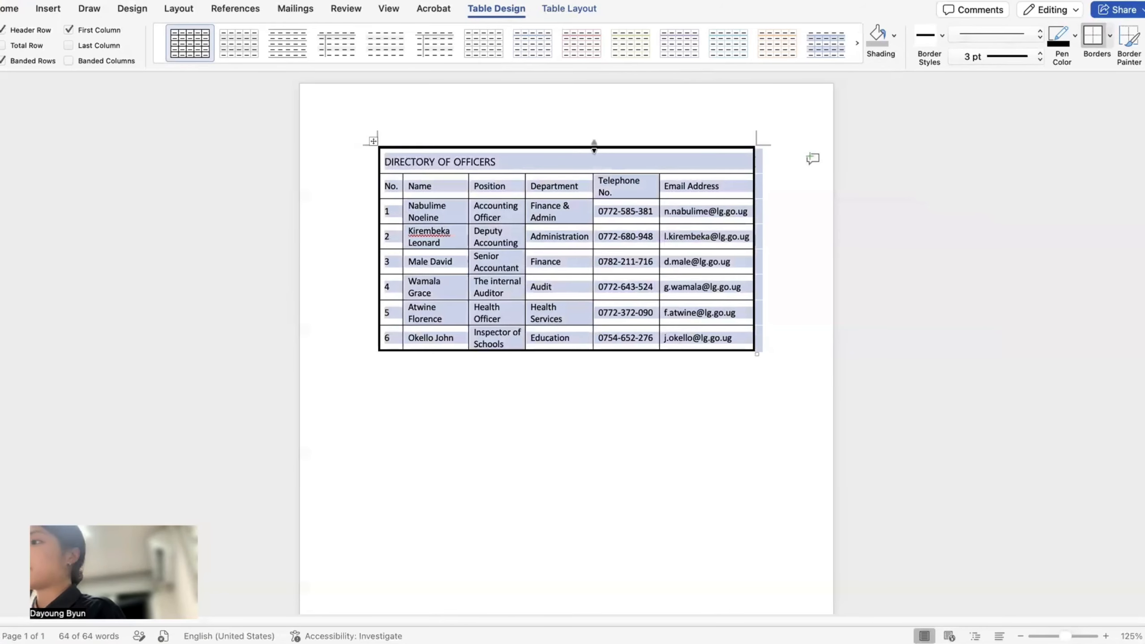
{"action": "left_click", "coordinate": [653, 196]}
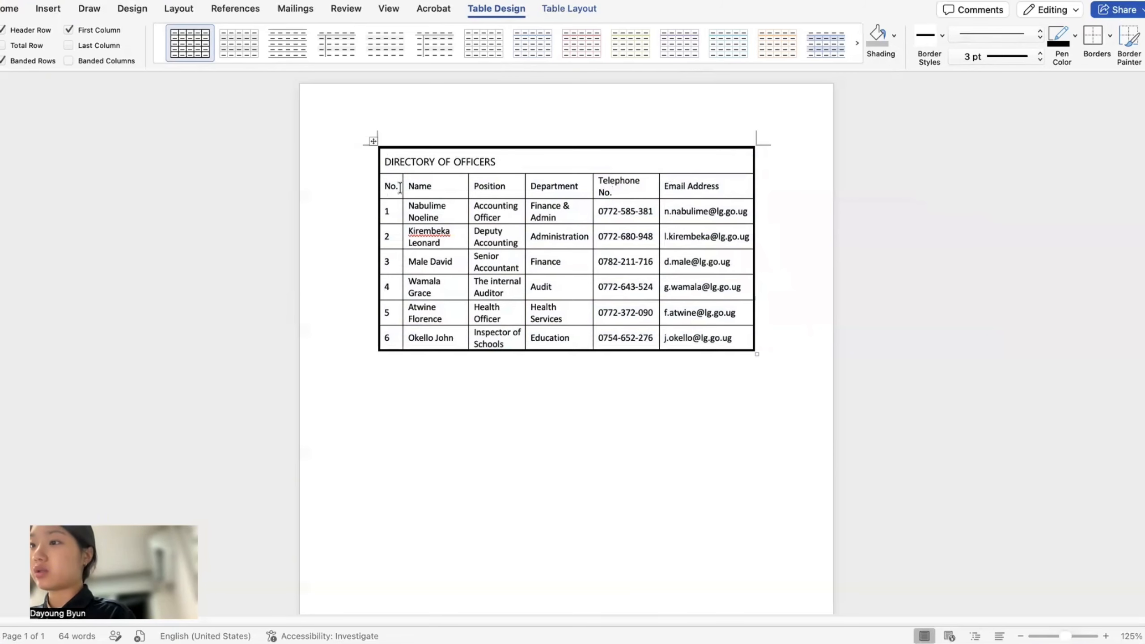
{"action": "left_click_drag", "start_coordinate": [400, 187], "coordinate": [723, 170]}
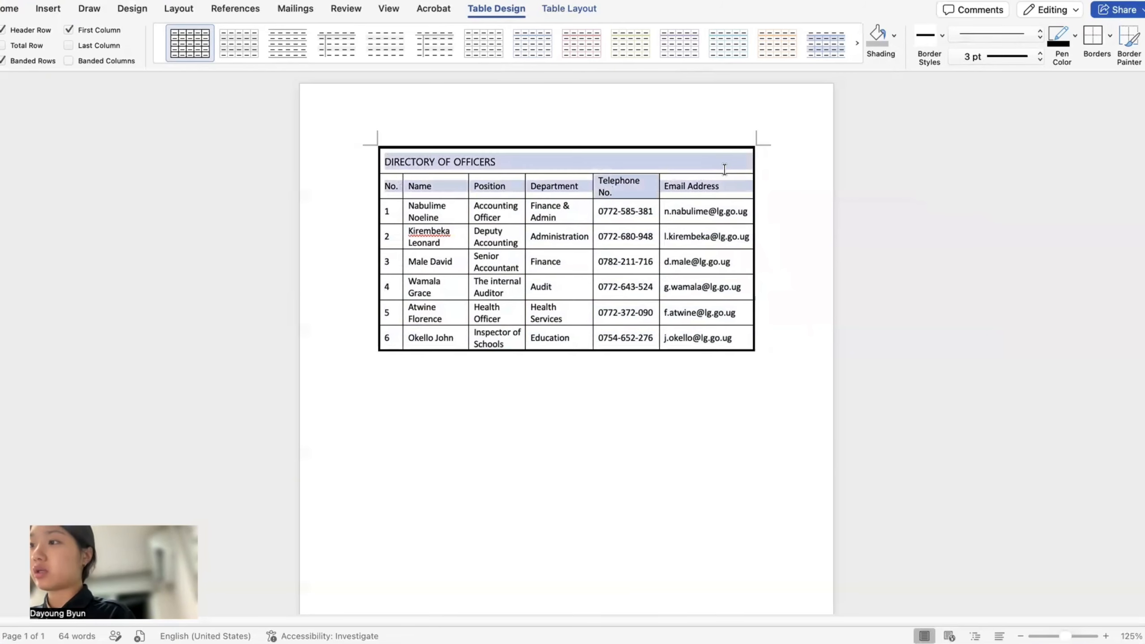
- Add a thick bottom border beneath the title and header rows
{"action": "left_click", "coordinate": [1092, 38]}
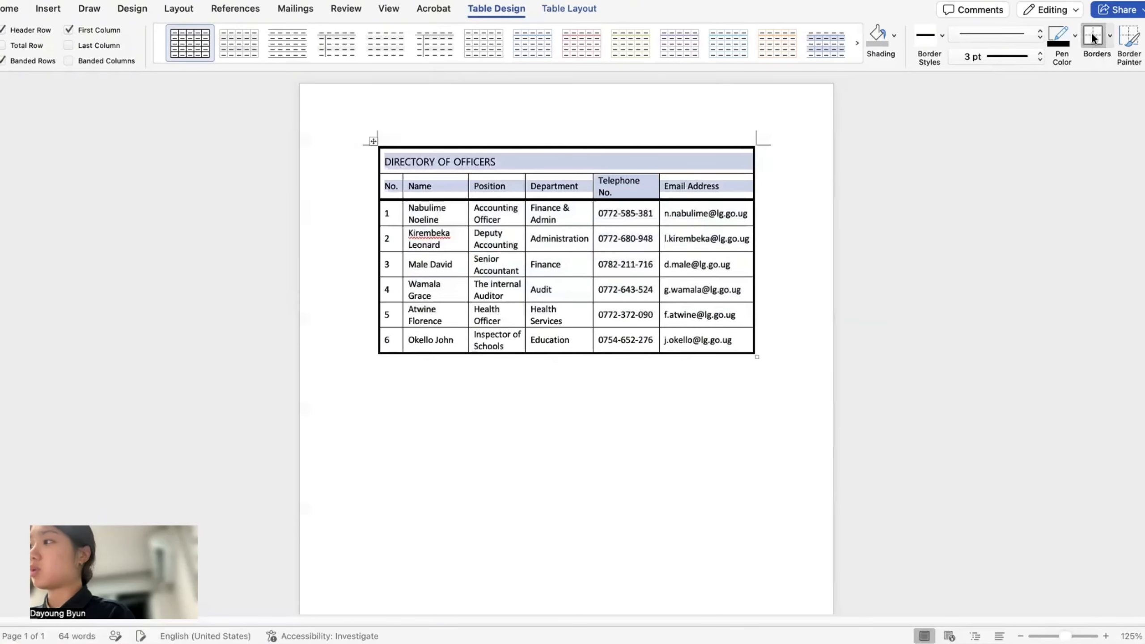
{"action": "left_click", "coordinate": [648, 396]}
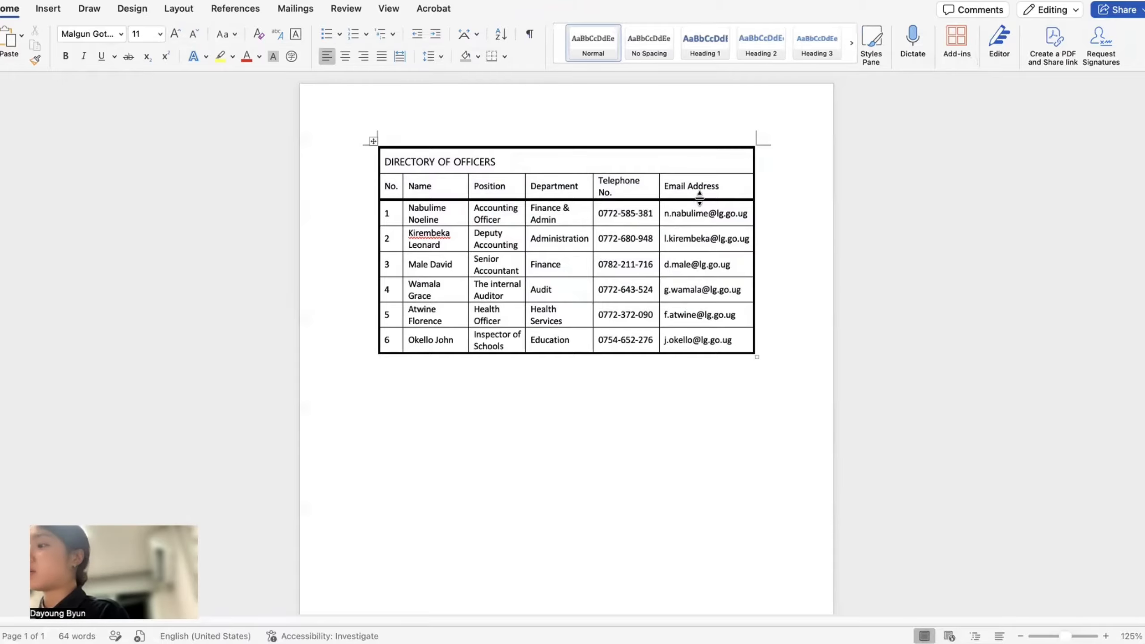
{"action": "left_click_drag", "start_coordinate": [705, 184], "coordinate": [613, 161]}
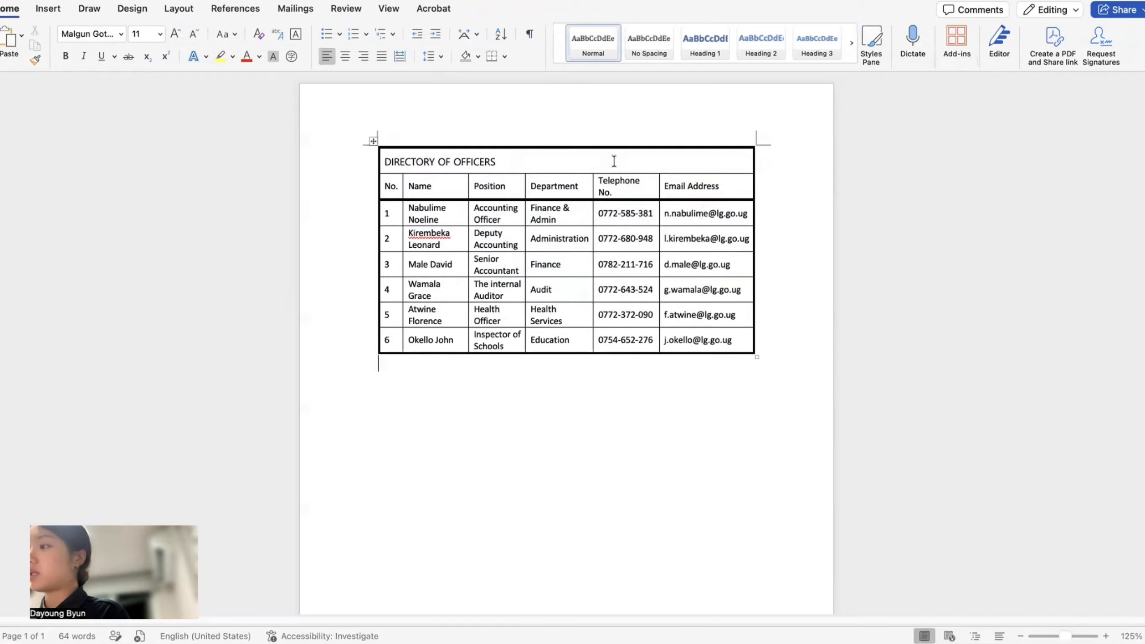
- Shade the title and column-heading rows with a grey fill
{"action": "left_click", "coordinate": [497, 8]}
{"action": "left_click", "coordinate": [893, 34]}
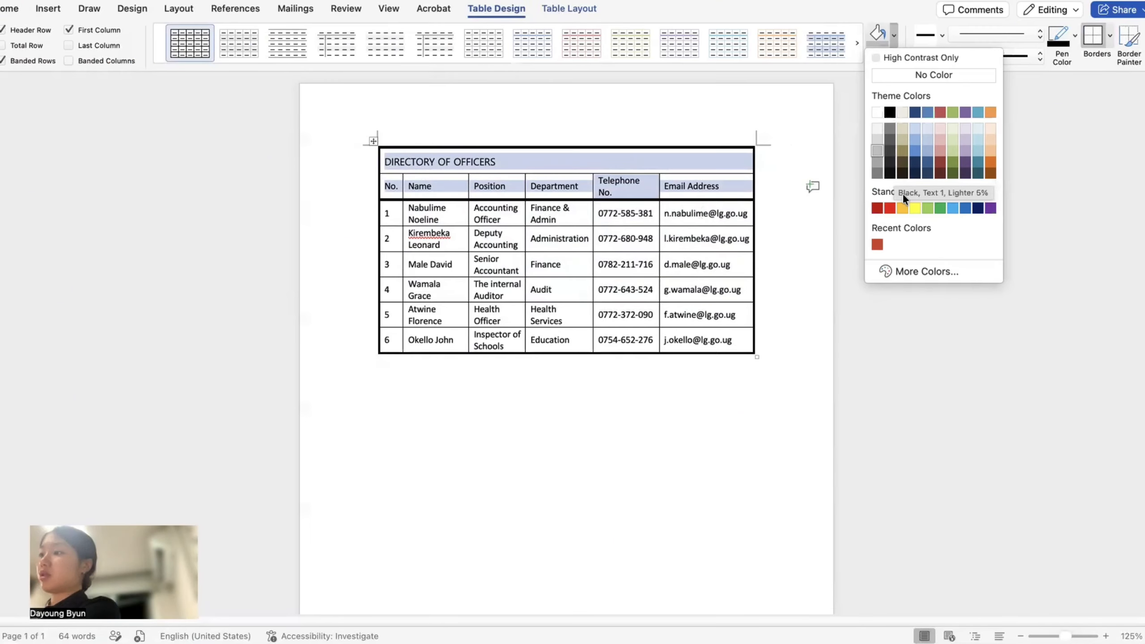
{"action": "left_click", "coordinate": [962, 269]}
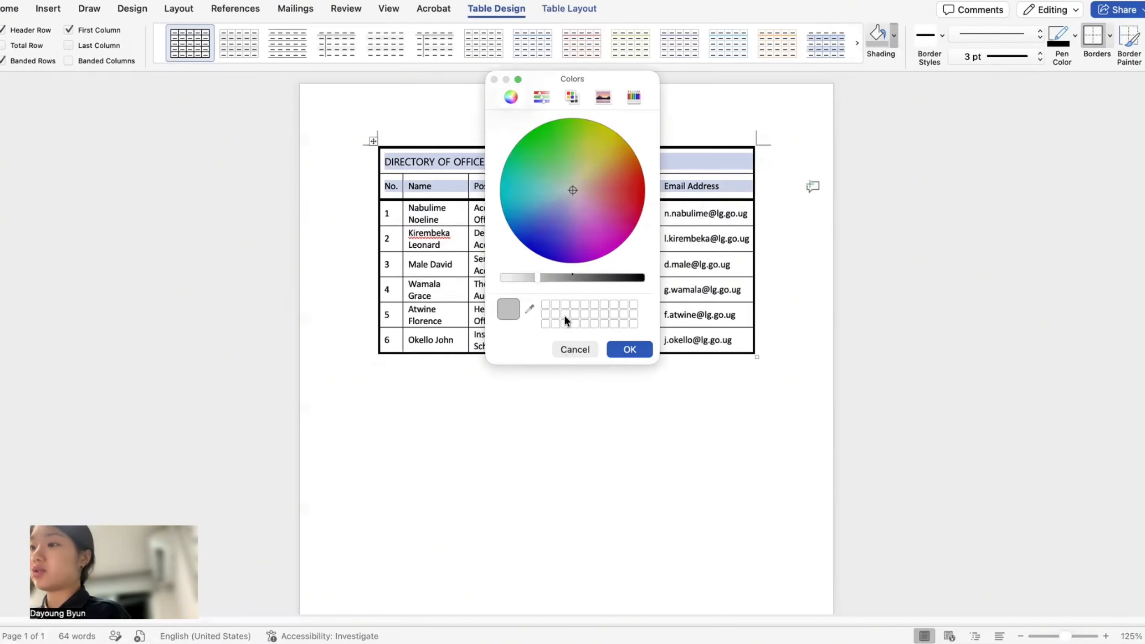
{"action": "left_click", "coordinate": [605, 146]}
{"action": "left_click", "coordinate": [535, 132]}
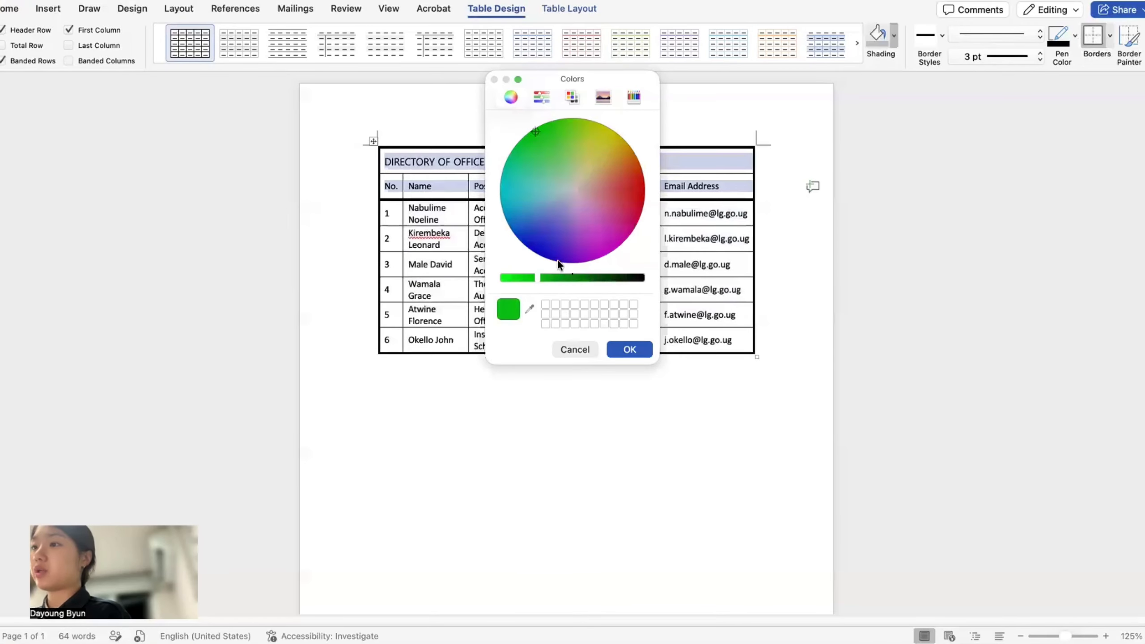
{"action": "left_click", "coordinate": [571, 347]}
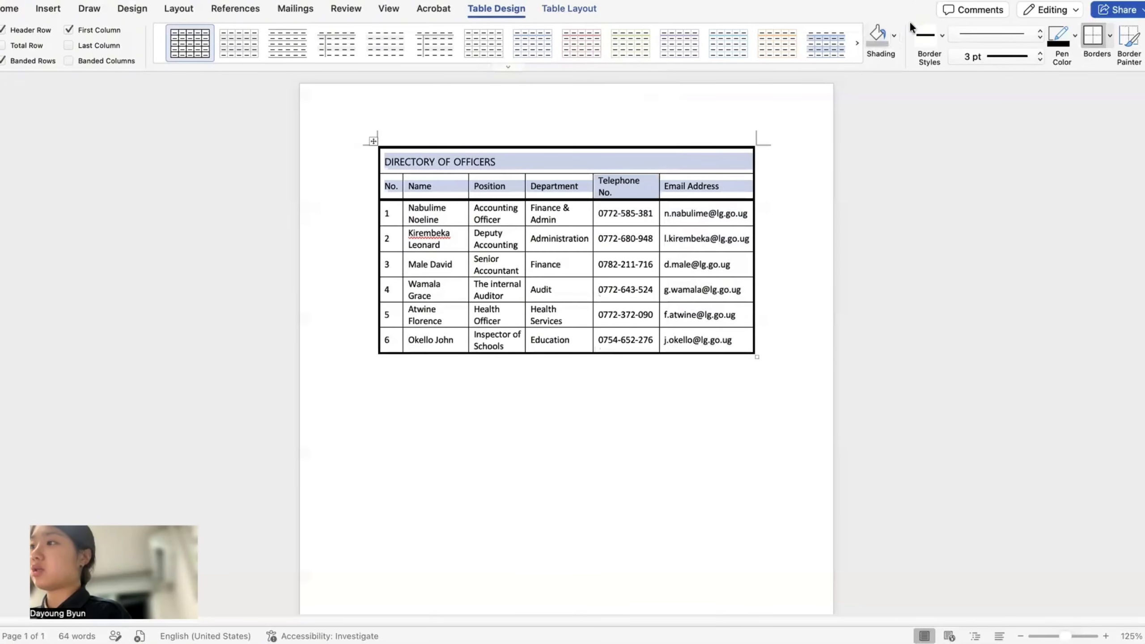
{"action": "left_click", "coordinate": [894, 35]}
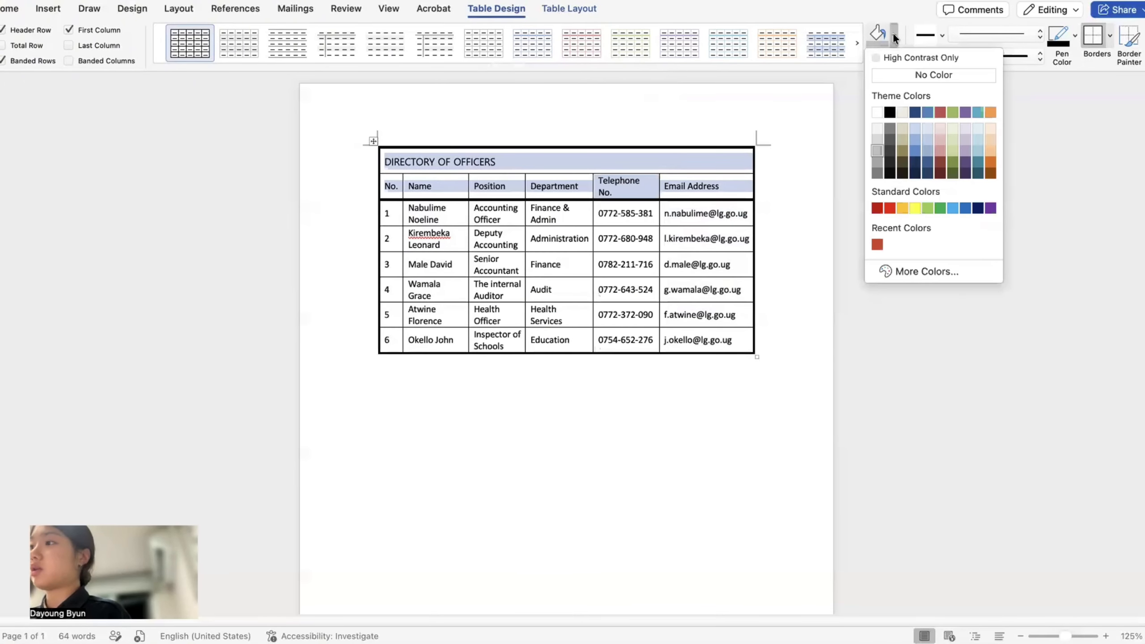
{"action": "left_click", "coordinate": [876, 148]}
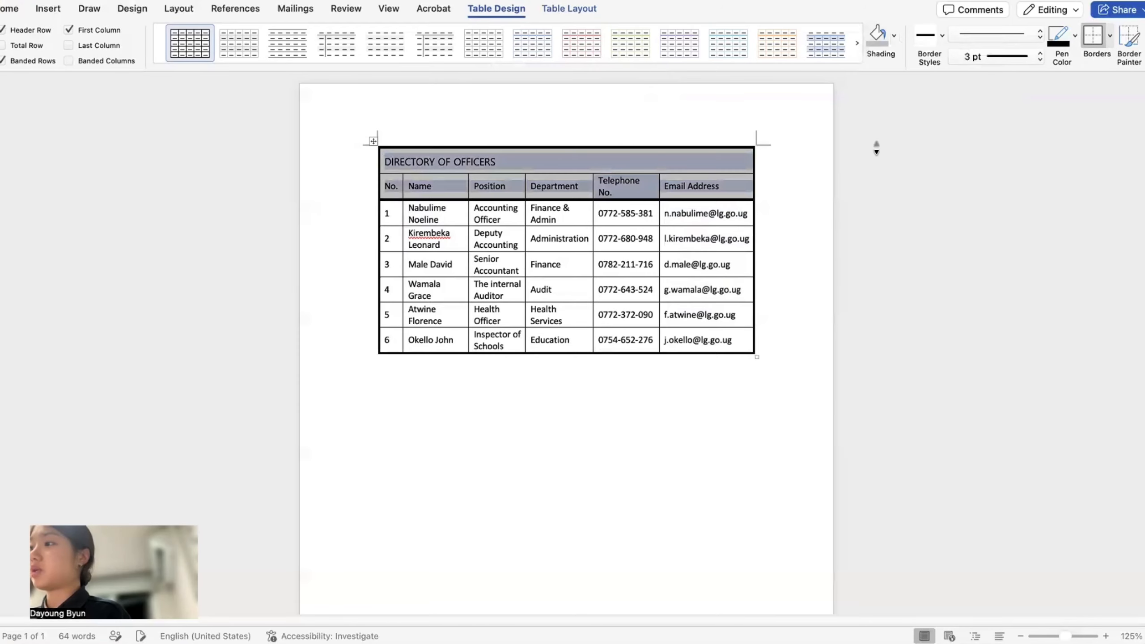
{"action": "left_click", "coordinate": [745, 261]}
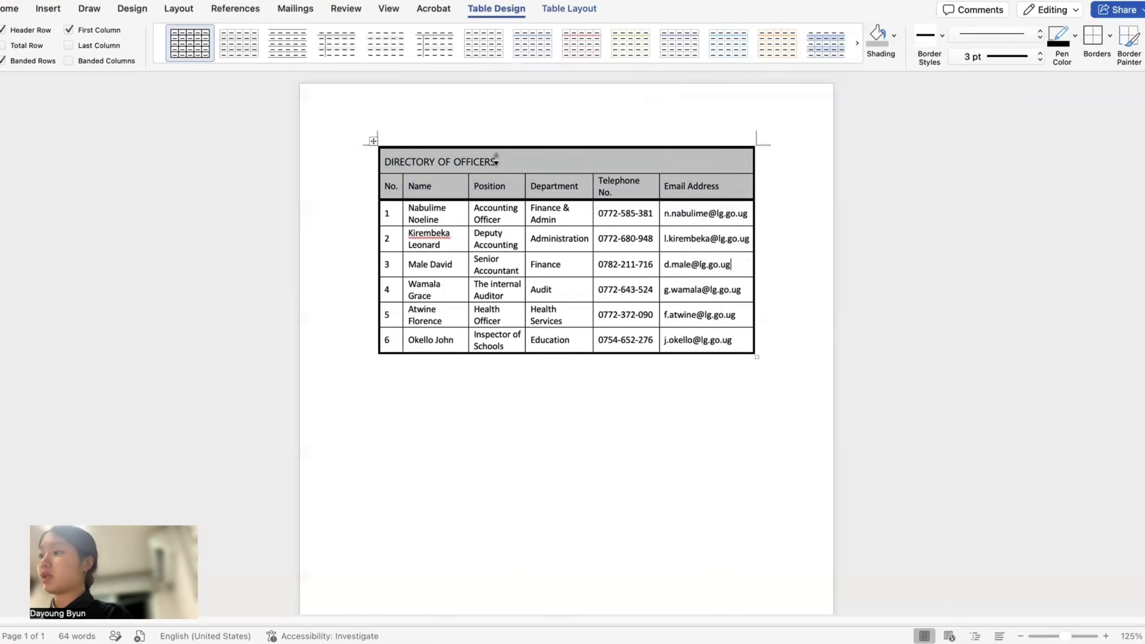
{"action": "left_click_drag", "start_coordinate": [428, 162], "coordinate": [716, 184]}
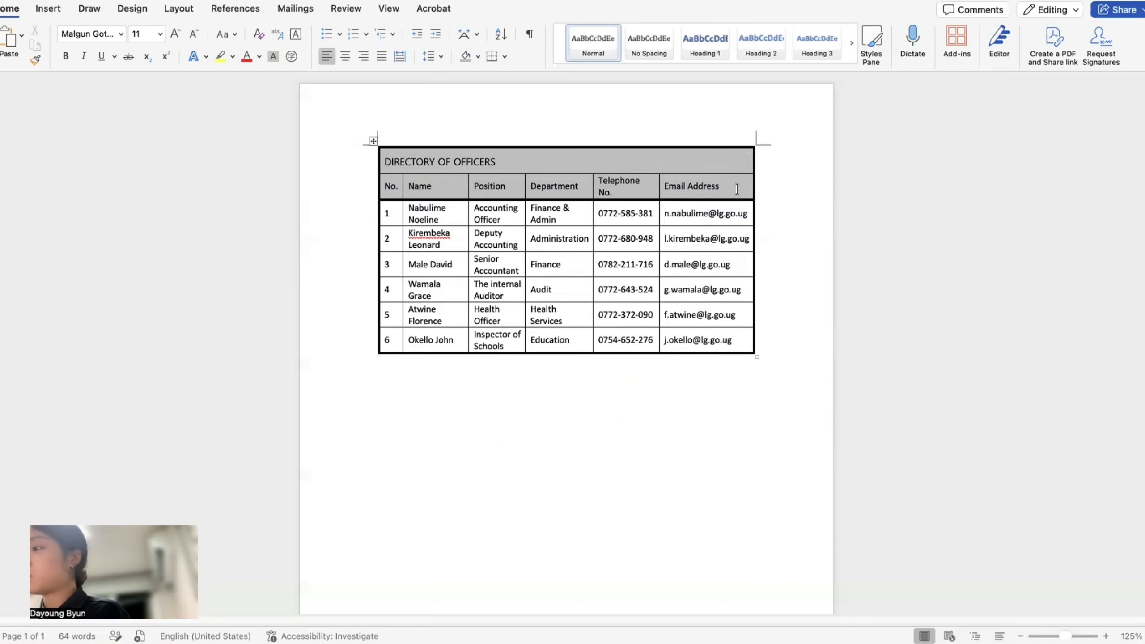
{"action": "left_click_drag", "start_coordinate": [695, 187], "coordinate": [342, 142]}
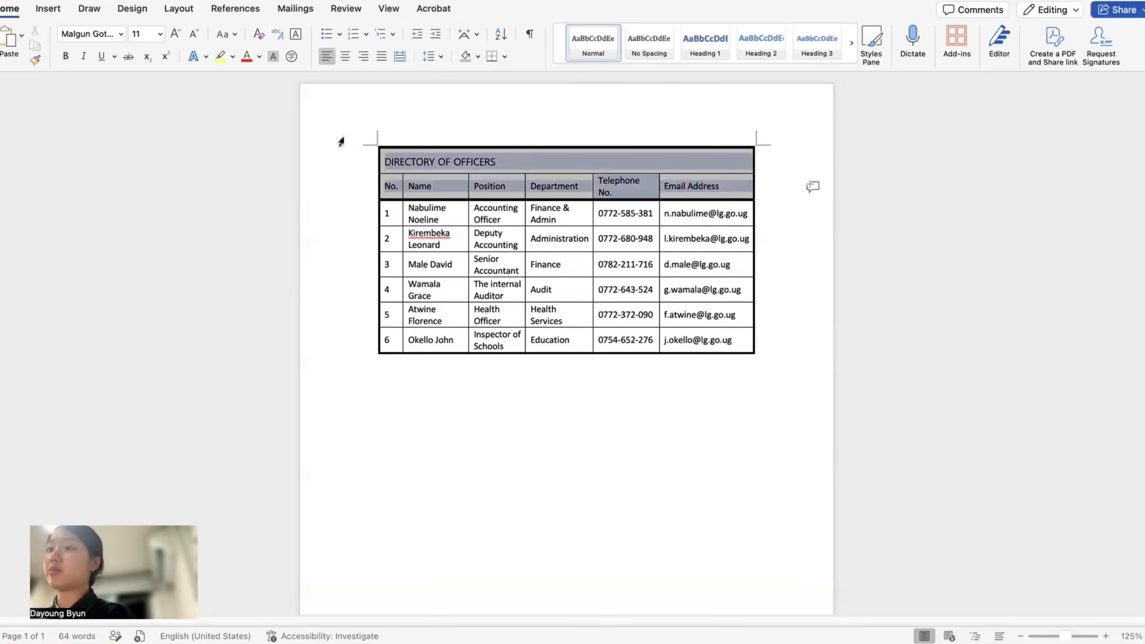
{"action": "left_click", "coordinate": [65, 56]}
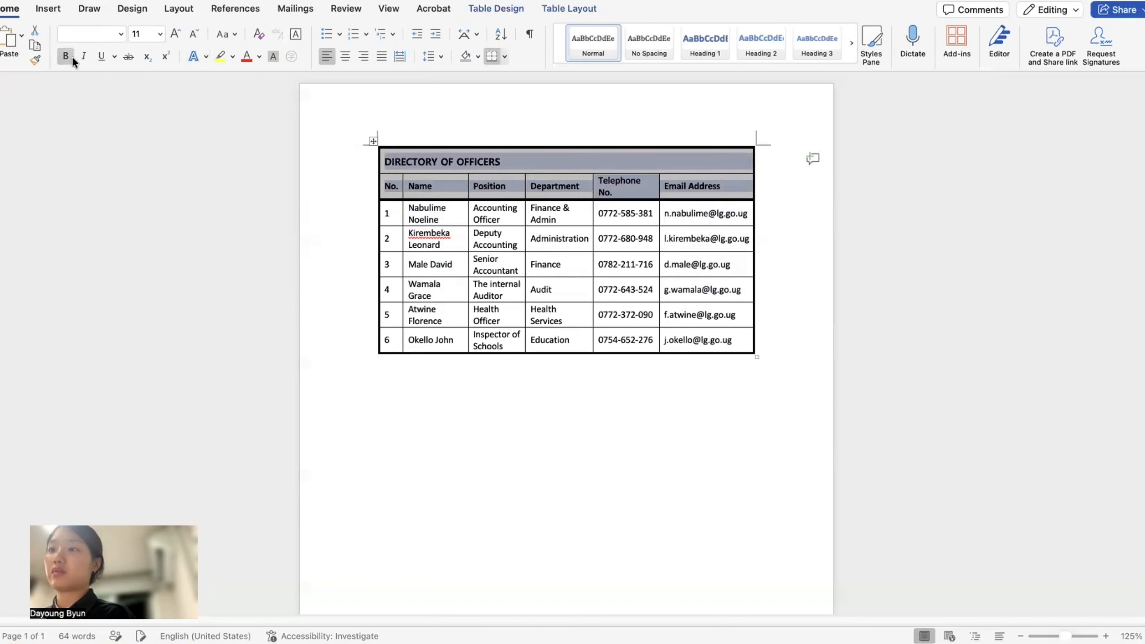
{"action": "left_click", "coordinate": [515, 490]}
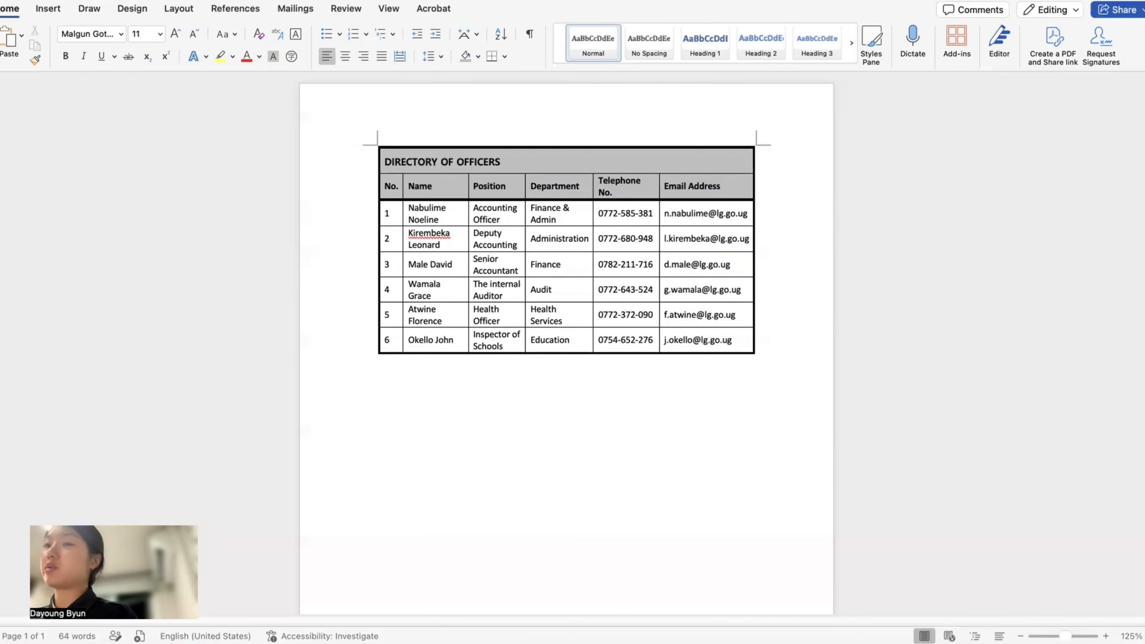
- Open the print preview of the officers directory and zoom in on the table
{"action": "left_click", "coordinate": [66, 0]}
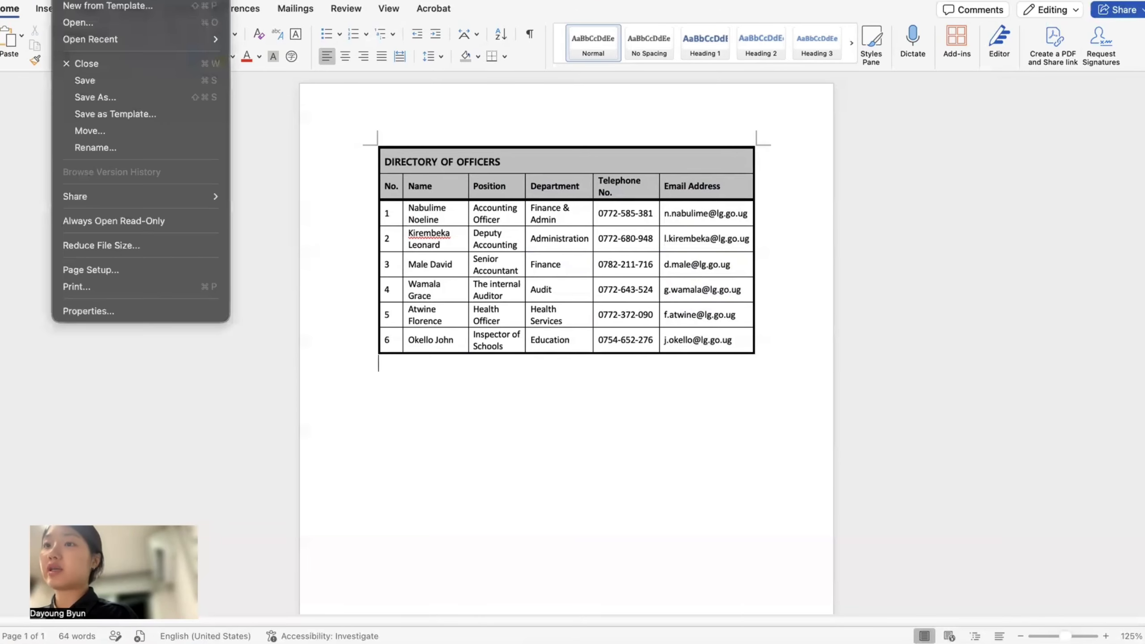
{"action": "left_click", "coordinate": [76, 286]}
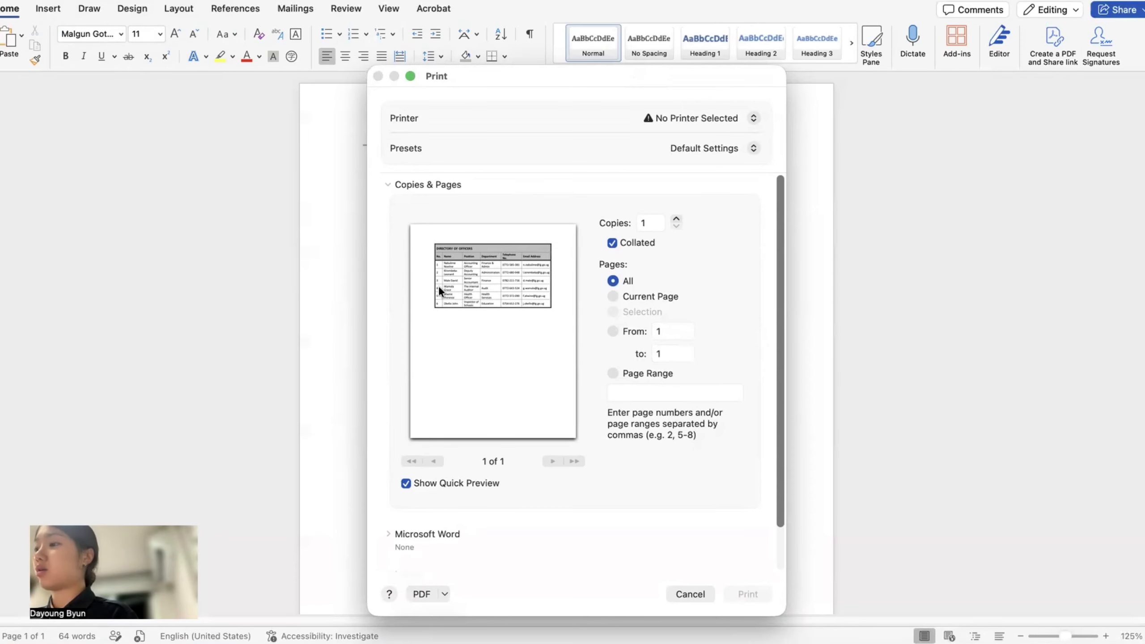
{"action": "scroll", "coordinate": [472, 303], "scroll_direction": "up", "scroll_amount": 4}
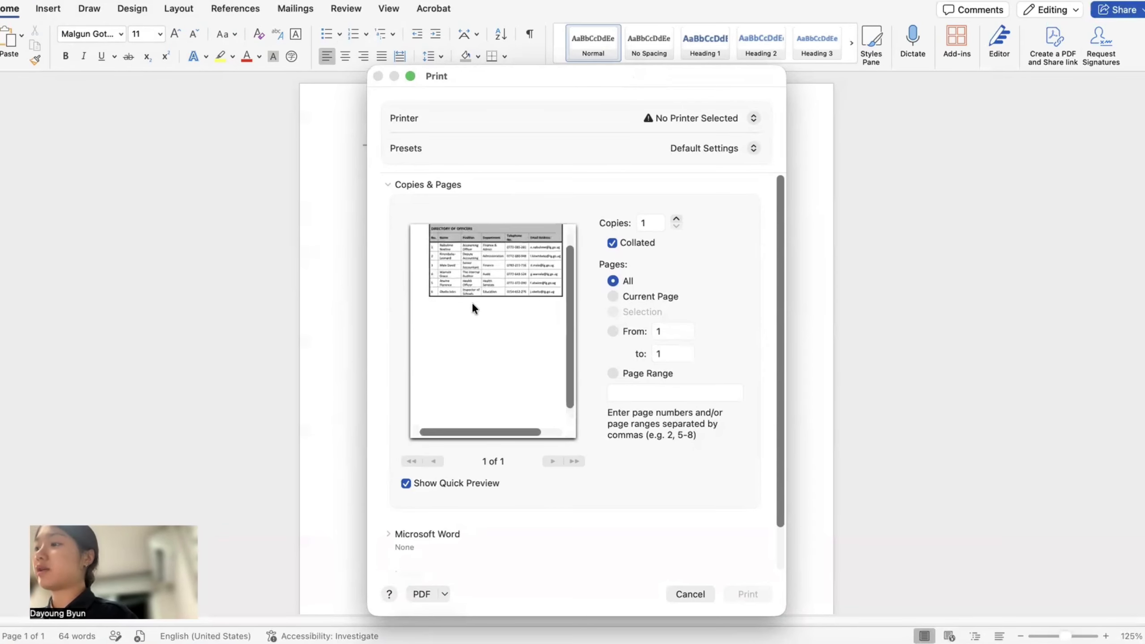
{"action": "scroll", "coordinate": [472, 303], "scroll_direction": "up", "scroll_amount": 5}
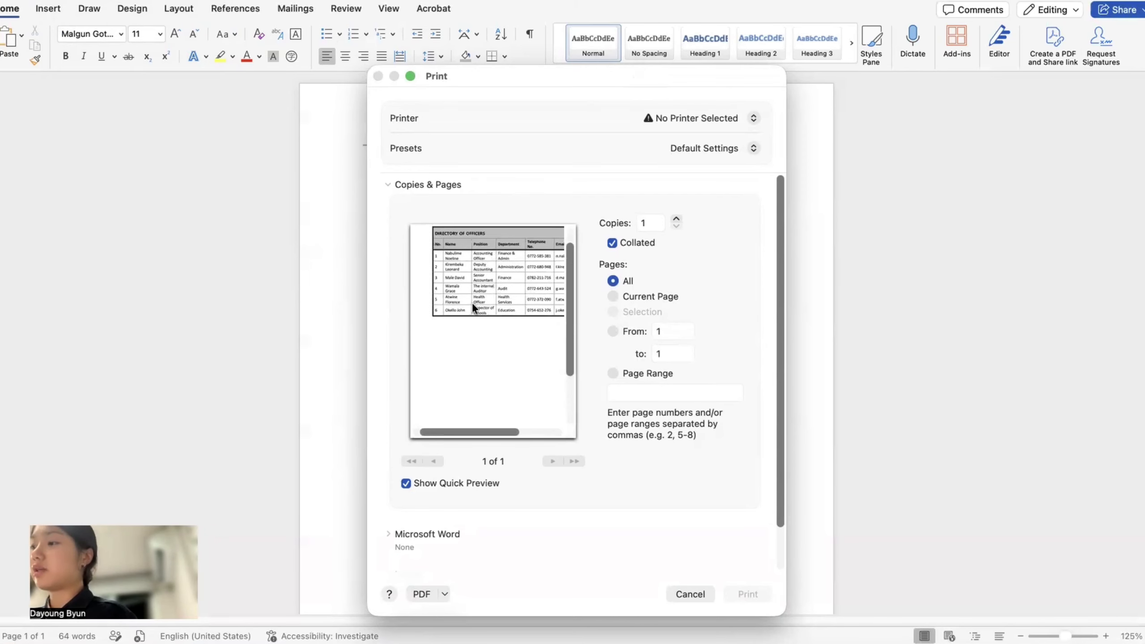
{"action": "scroll", "coordinate": [472, 302], "scroll_direction": "down", "scroll_amount": 4}
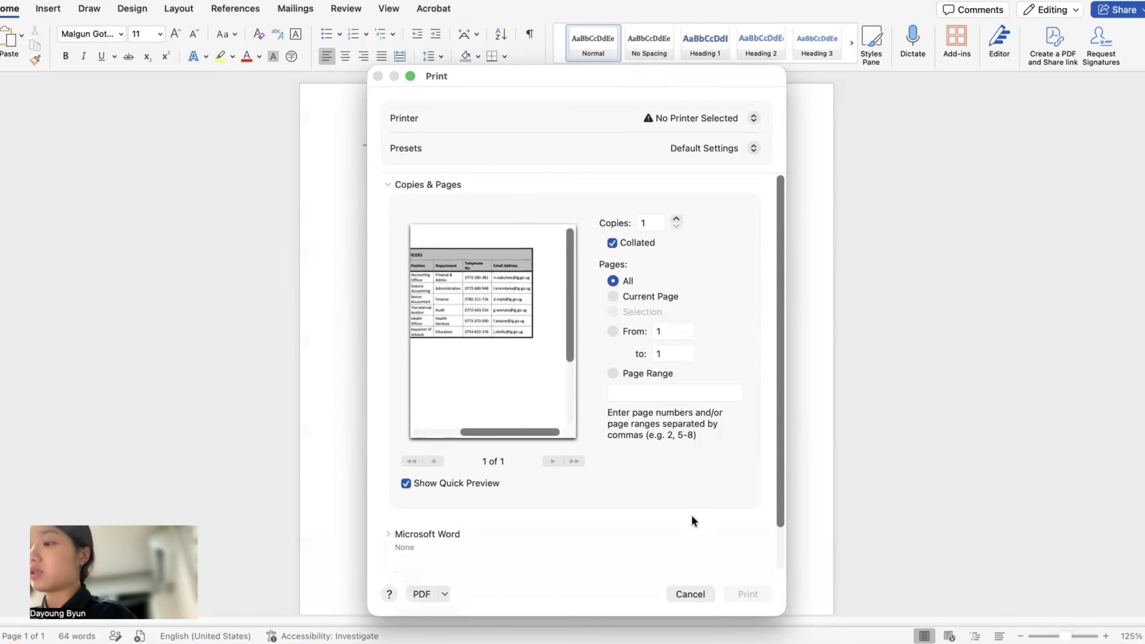
- Cancel printing and scroll up to the Termly Distribution Matrix in the supply tables document
{"action": "left_click", "coordinate": [709, 594]}
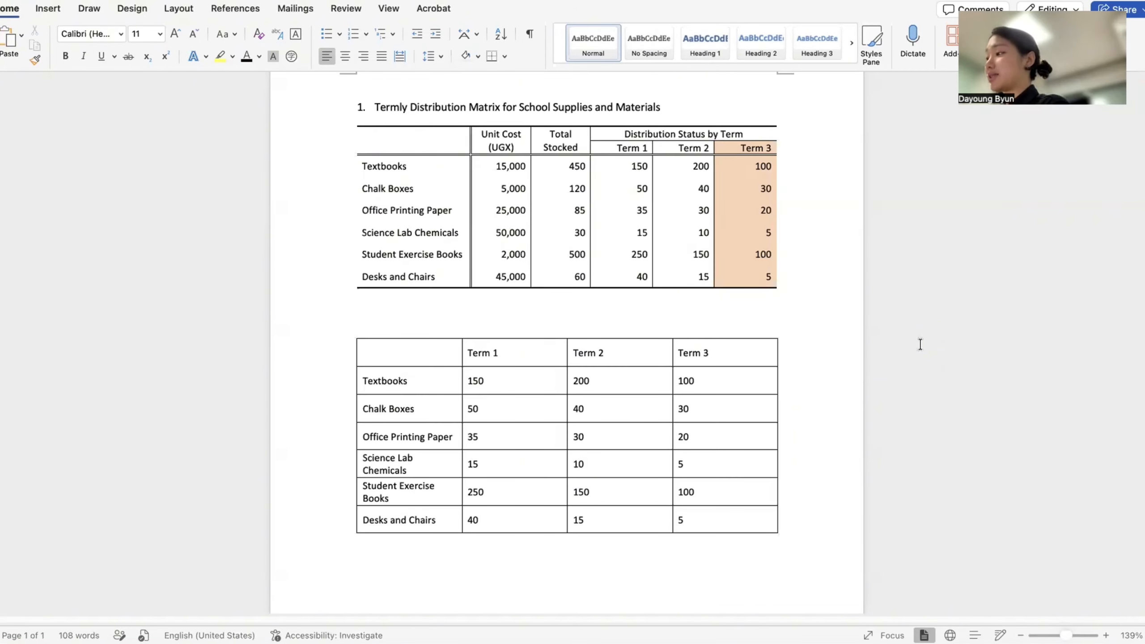
{"action": "scroll", "coordinate": [897, 384], "scroll_direction": "up", "scroll_amount": 1}
{"action": "scroll", "coordinate": [907, 386], "scroll_direction": "up", "scroll_amount": 1}
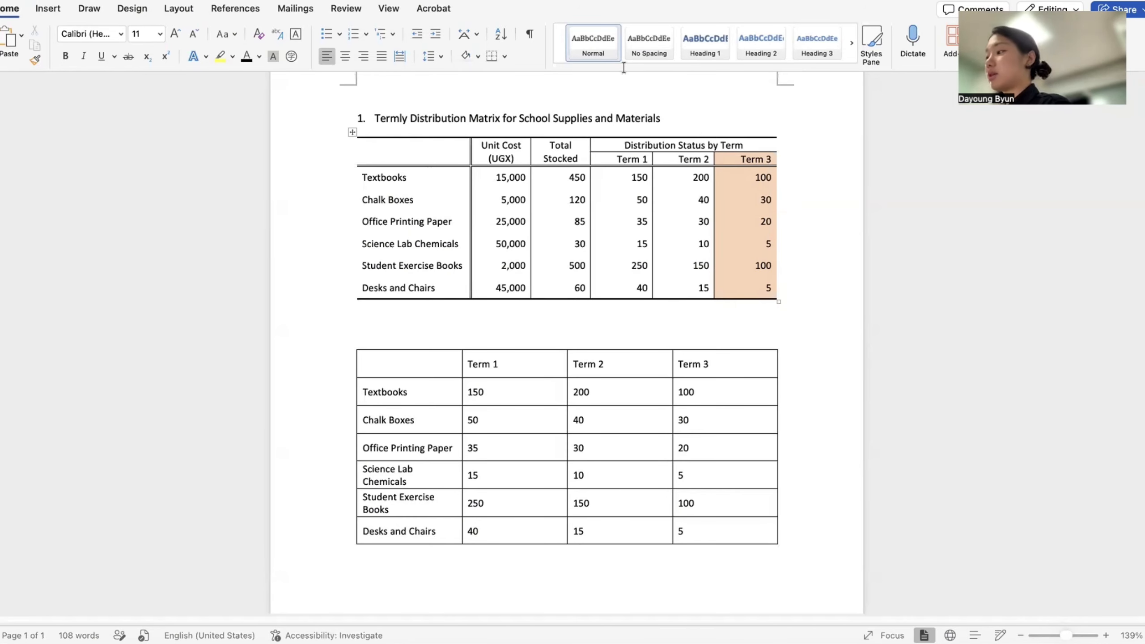
{"action": "scroll", "coordinate": [721, 177], "scroll_direction": "up", "scroll_amount": 1}
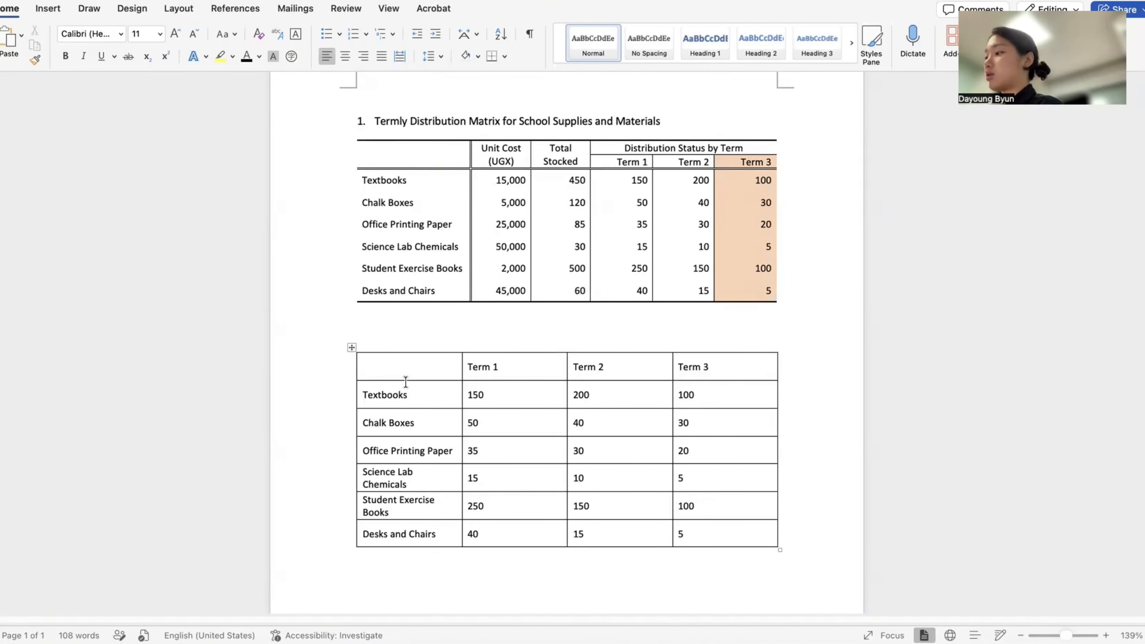
- Insert two columns before Term 1 headed 'Unit Cost (UGX)' and 'Total Stocked'
{"action": "left_click", "coordinate": [463, 355]}
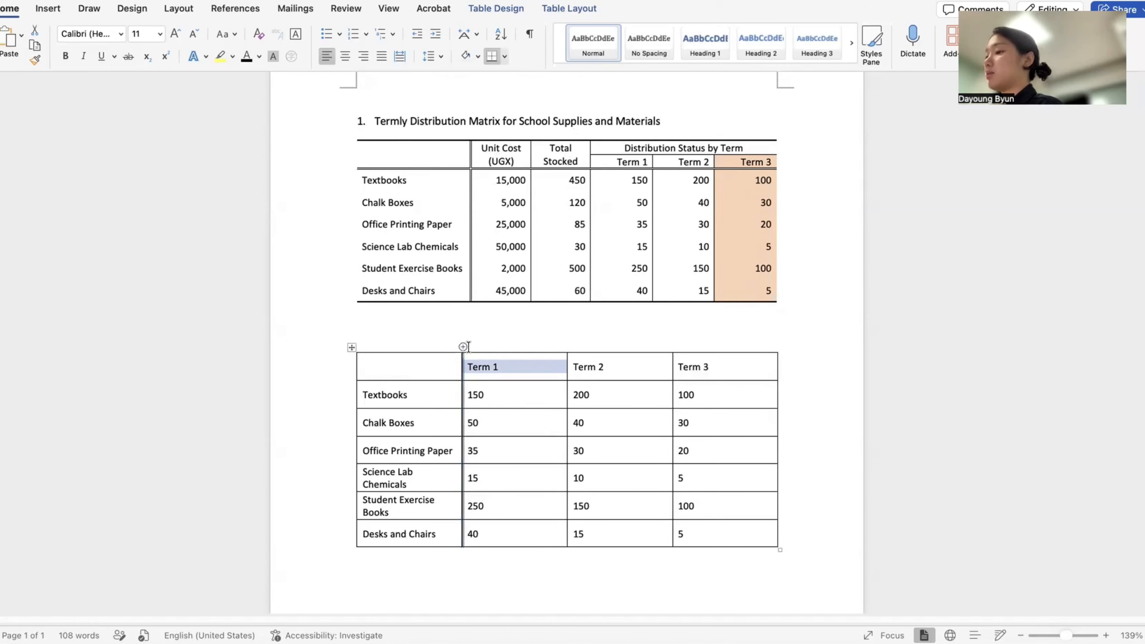
{"action": "left_click", "coordinate": [463, 347]}
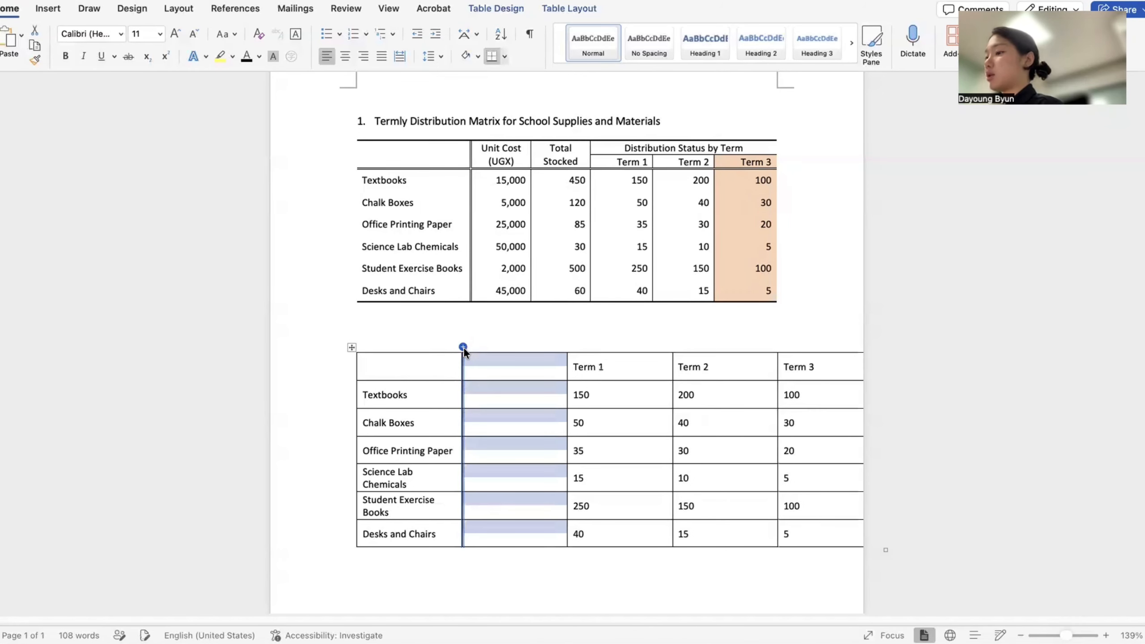
{"action": "left_click", "coordinate": [463, 347]}
{"action": "left_click", "coordinate": [541, 362]}
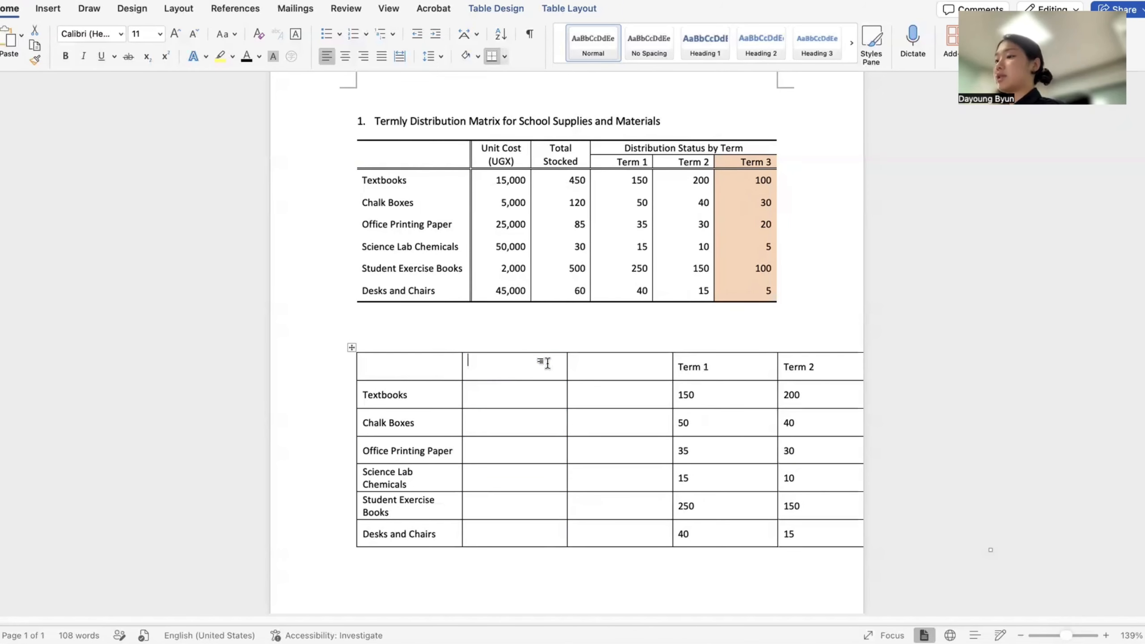
{"action": "type", "text": "Unit Cost"}
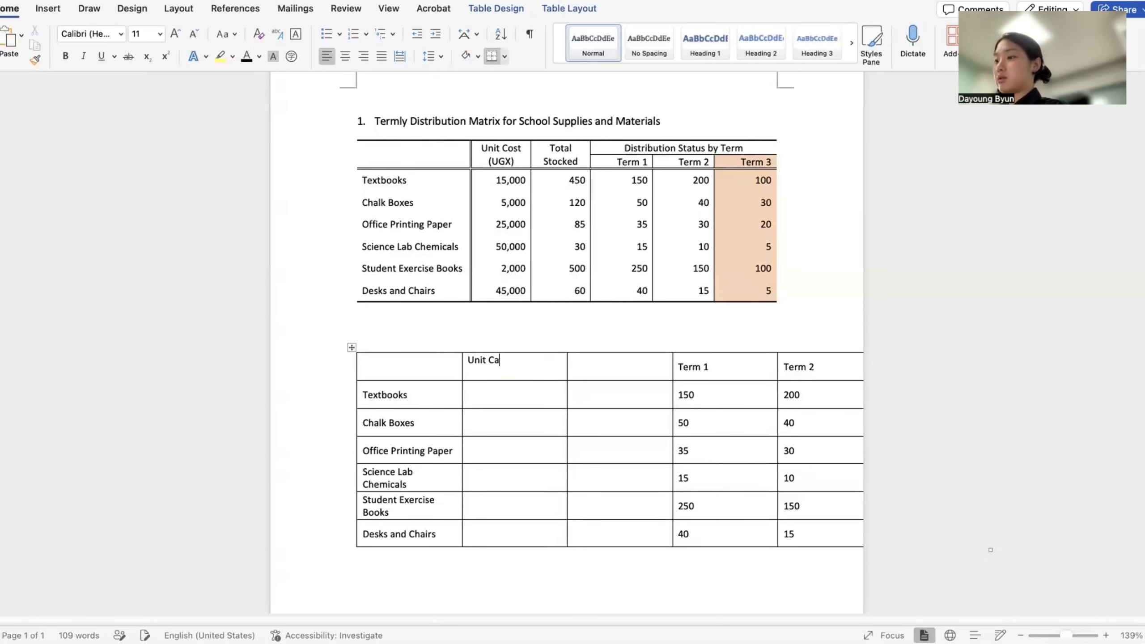
{"action": "key", "text": "Return"}
{"action": "type", "text": "(UGX)"}
{"action": "key", "text": "Tab"}
{"action": "type", "text": "Total Stocked"}
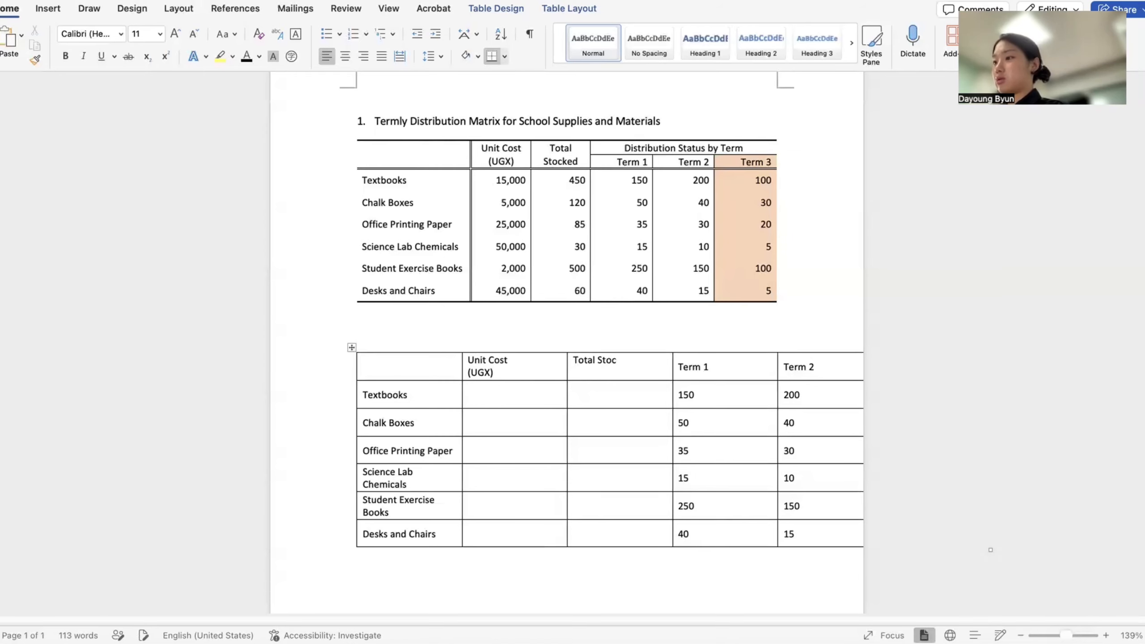
- Enter cost and stock for Textbooks (15,000; 450), Chalk Boxes (5,000; 120), Office Printing Paper (25,000; 85)
{"action": "key", "text": "Down"}
{"action": "key", "text": "Left"}
{"action": "type", "text": "15,000"}
{"action": "key", "text": "Tab"}
{"action": "type", "text": "450"}
{"action": "key", "text": "Down"}
{"action": "key", "text": "Left"}
{"action": "type", "text": "5,000"}
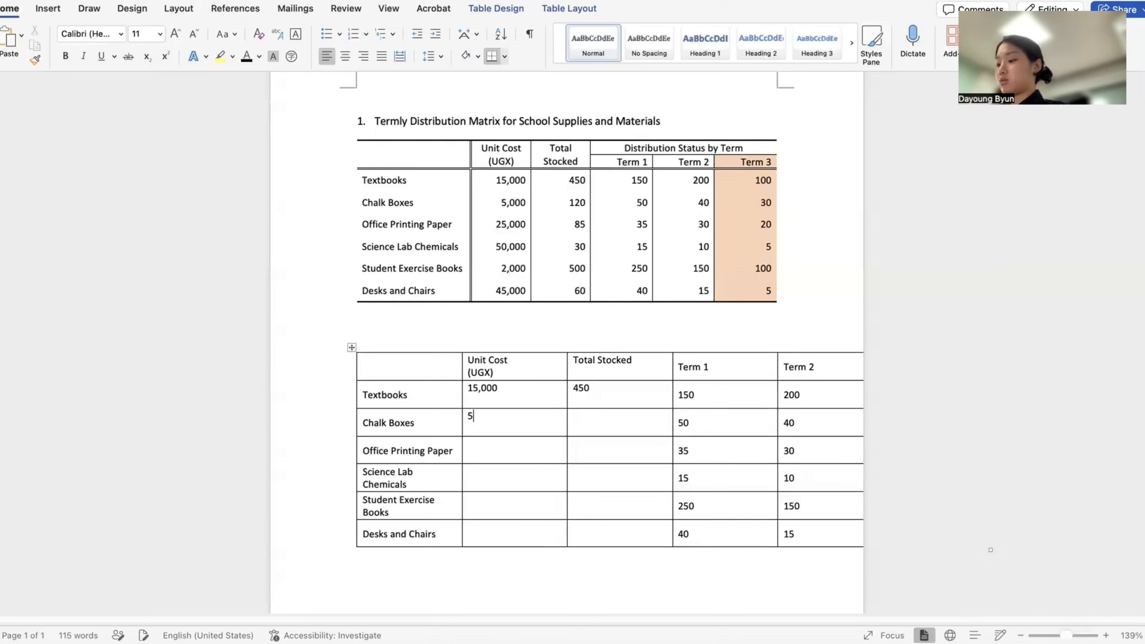
{"action": "key", "text": "Tab"}
{"action": "type", "text": "120"}
{"action": "key", "text": "Down"}
{"action": "key", "text": "Left"}
{"action": "type", "text": "25,000"}
{"action": "key", "text": "Tab"}
{"action": "type", "text": "85"}
- Enter cost and stock for Science Lab Chemicals (50,000; 30), Student Exercise Books (2,000; 500), Desks and Chairs (45,000; 60)
{"action": "key", "text": "Down"}
{"action": "key", "text": "Left"}
{"action": "type", "text": "50,000"}
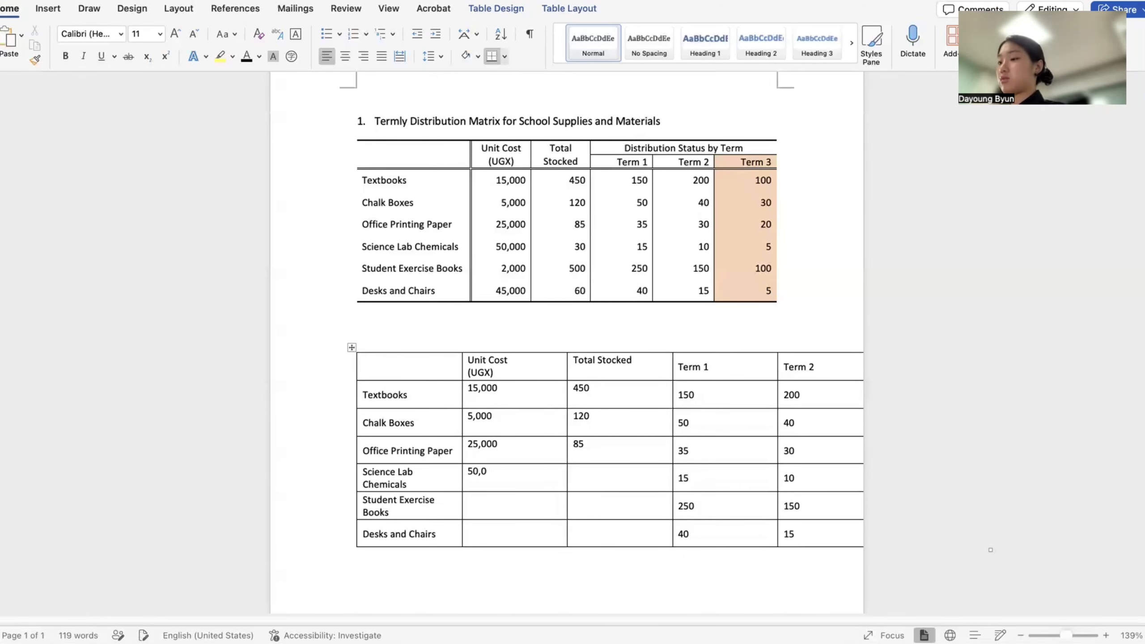
{"action": "key", "text": "Tab"}
{"action": "type", "text": "30"}
{"action": "key", "text": "Down"}
{"action": "key", "text": "Left"}
{"action": "type", "text": "2,000"}
{"action": "key", "text": "Tab"}
{"action": "type", "text": "500"}
{"action": "key", "text": "Down"}
{"action": "key", "text": "Left"}
{"action": "type", "text": "45,000"}
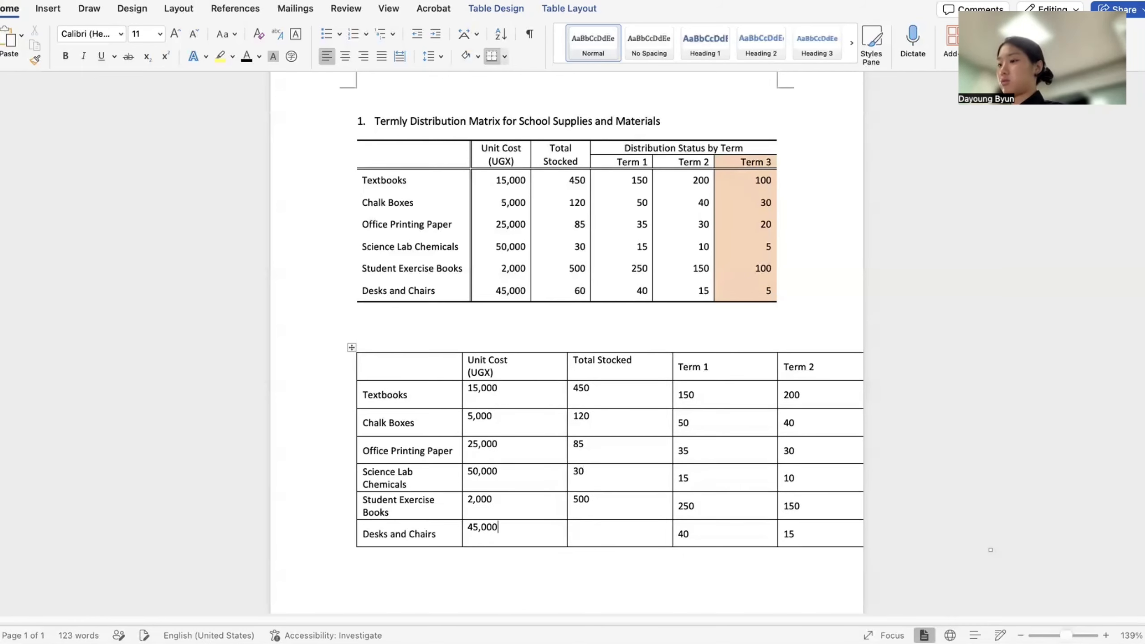
{"action": "key", "text": "Tab"}
{"action": "type", "text": "60"}
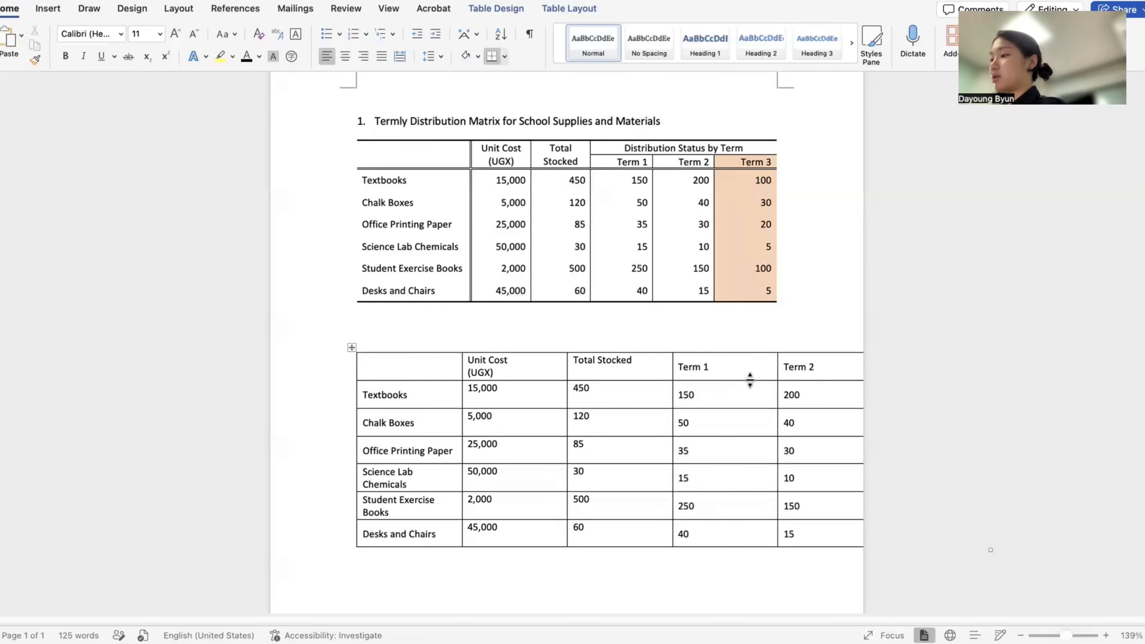
{"action": "mouse_move", "coordinate": [346, 384]}
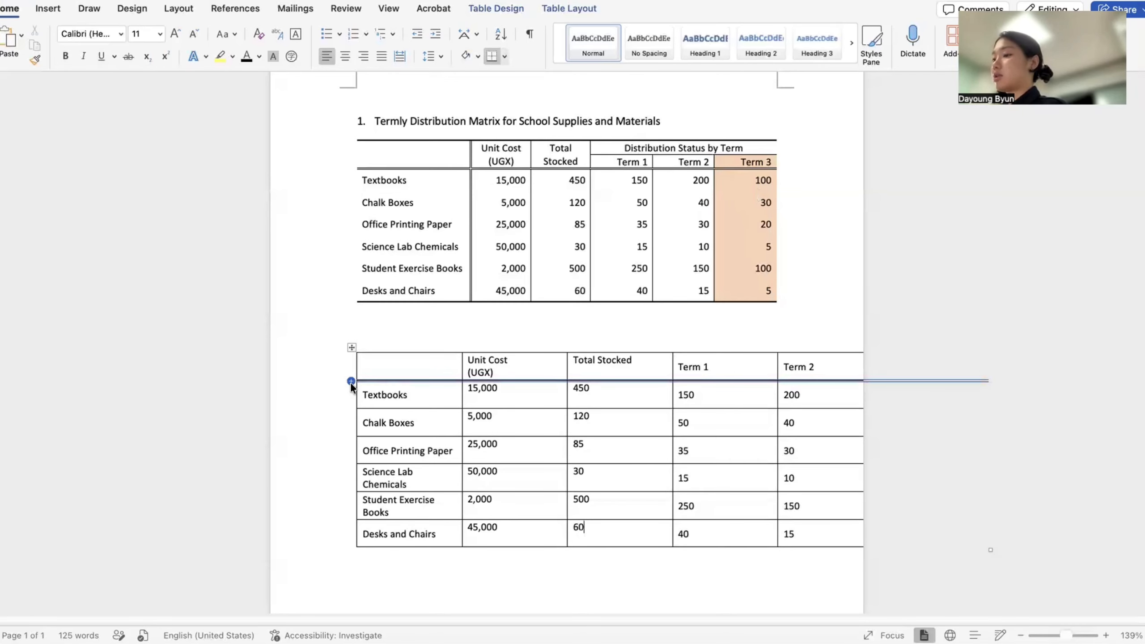
- Insert an empty row above Textbooks and drag the table's corner to shrink it
{"action": "left_click", "coordinate": [351, 381]}
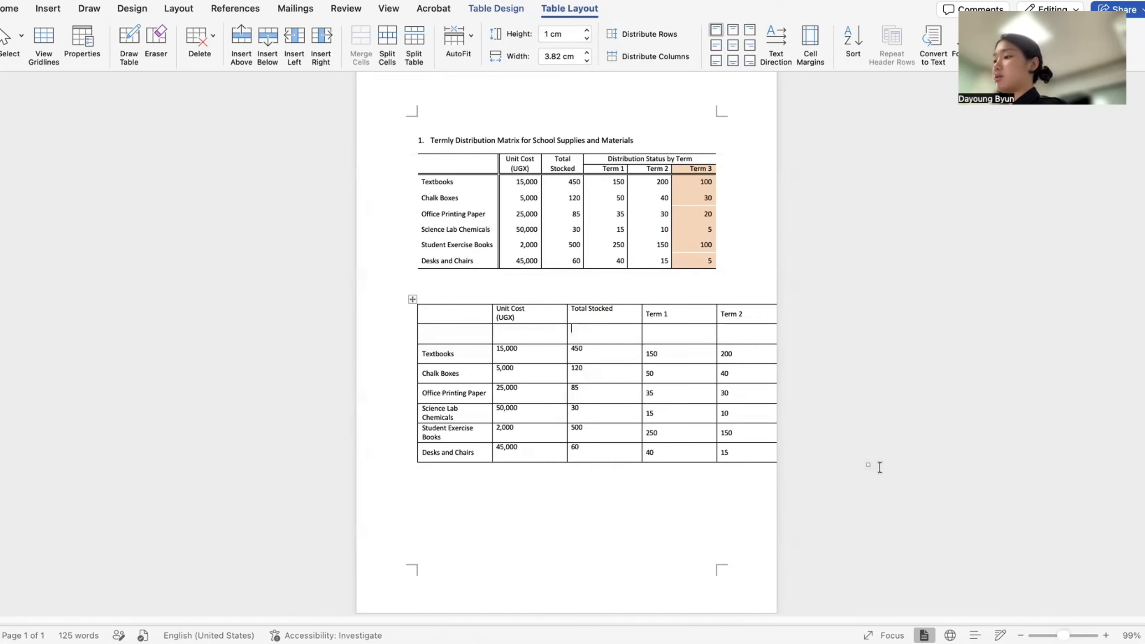
{"action": "mouse_move", "coordinate": [867, 464]}
{"action": "left_mouse_down"}
{"action": "mouse_move", "coordinate": [733, 454]}
{"action": "mouse_move", "coordinate": [858, 483]}
{"action": "mouse_move", "coordinate": [867, 466]}
{"action": "left_mouse_up"}
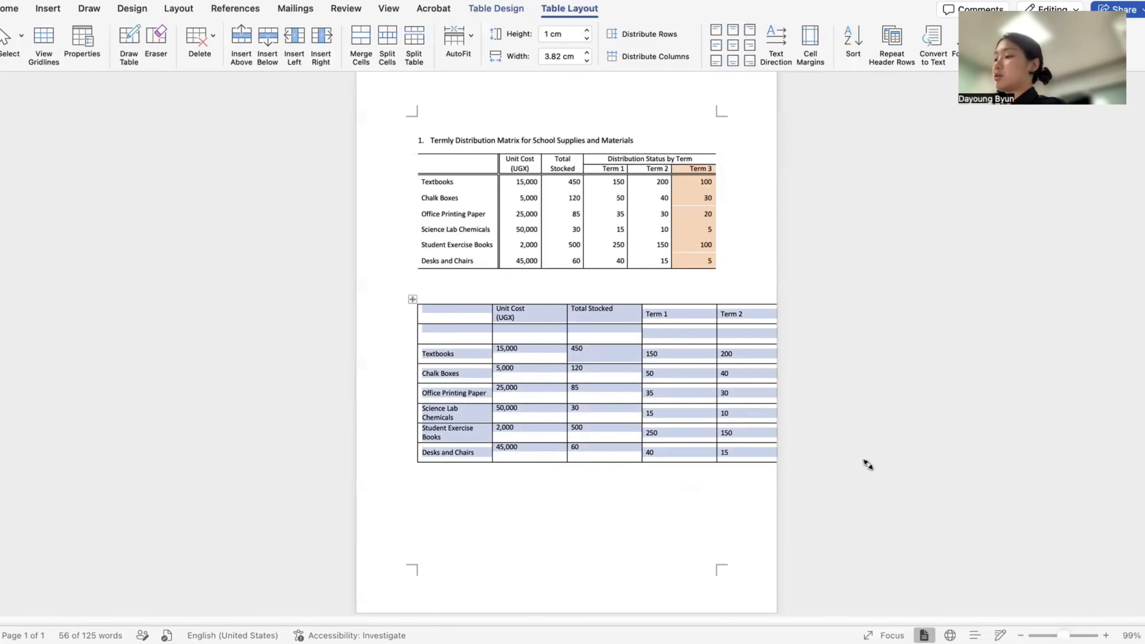
{"action": "left_click_drag", "start_coordinate": [867, 465], "coordinate": [717, 480]}
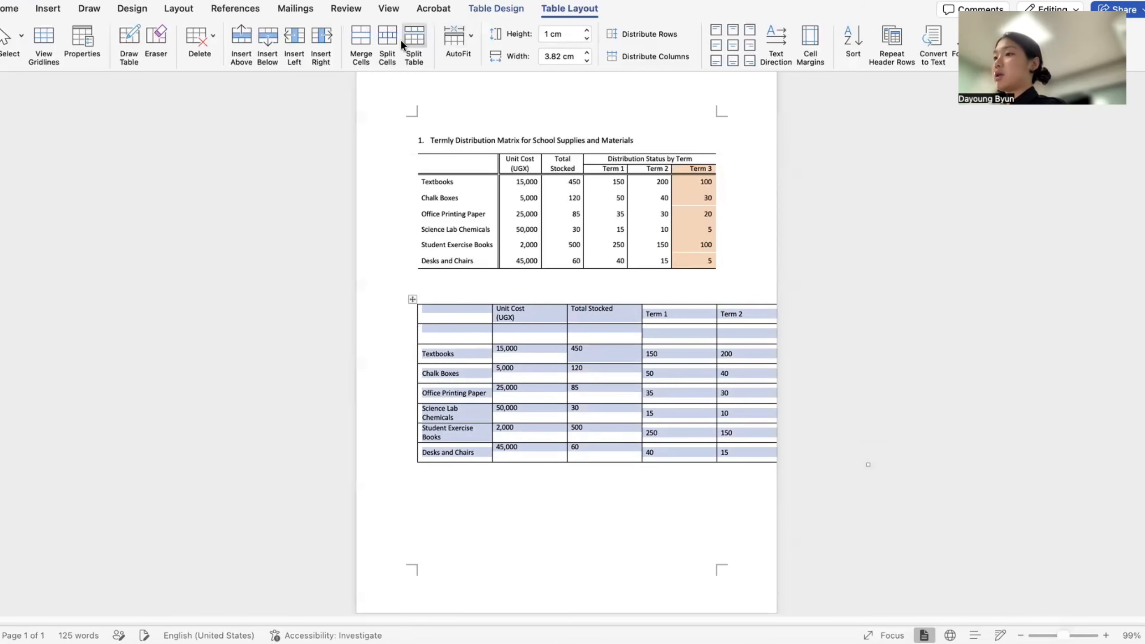
- Set every column of the second table to a 2.6 cm width
{"action": "left_click", "coordinate": [586, 60]}
{"action": "left_click", "coordinate": [587, 60]}
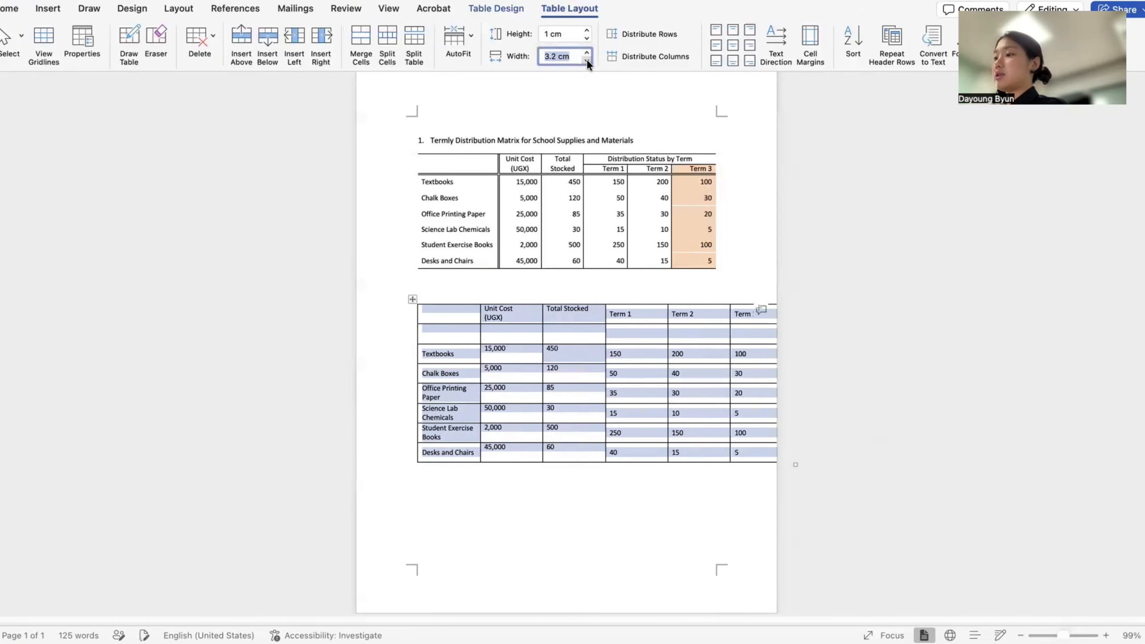
{"action": "left_click", "coordinate": [587, 60]}
{"action": "left_click", "coordinate": [587, 60]}
{"action": "left_click", "coordinate": [587, 61]}
{"action": "left_click", "coordinate": [587, 61]}
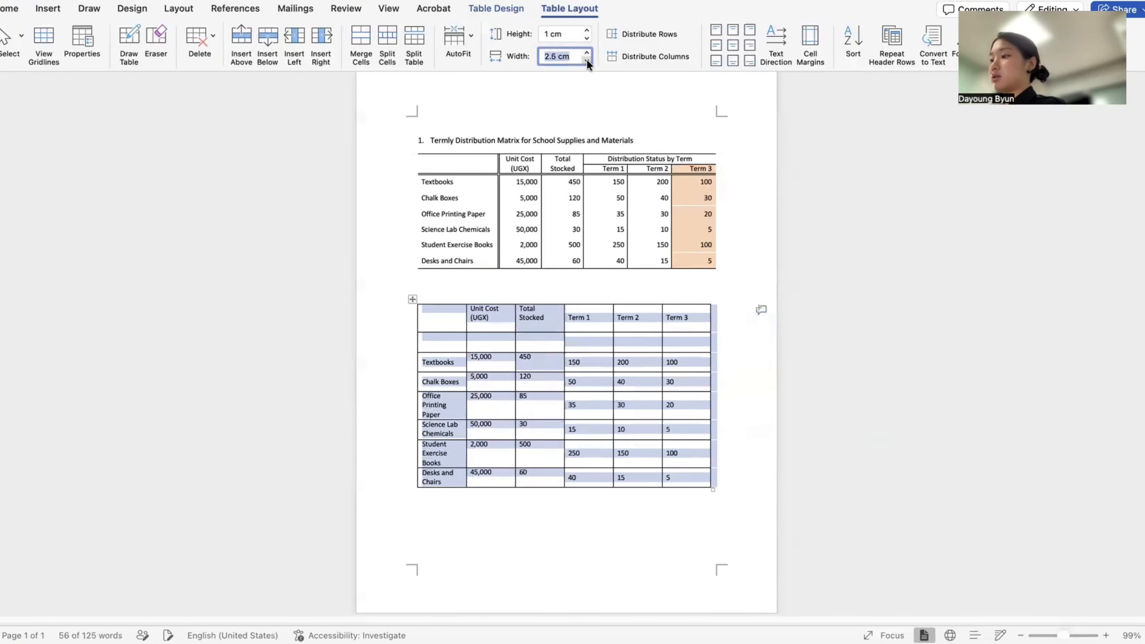
{"action": "left_click", "coordinate": [586, 54]}
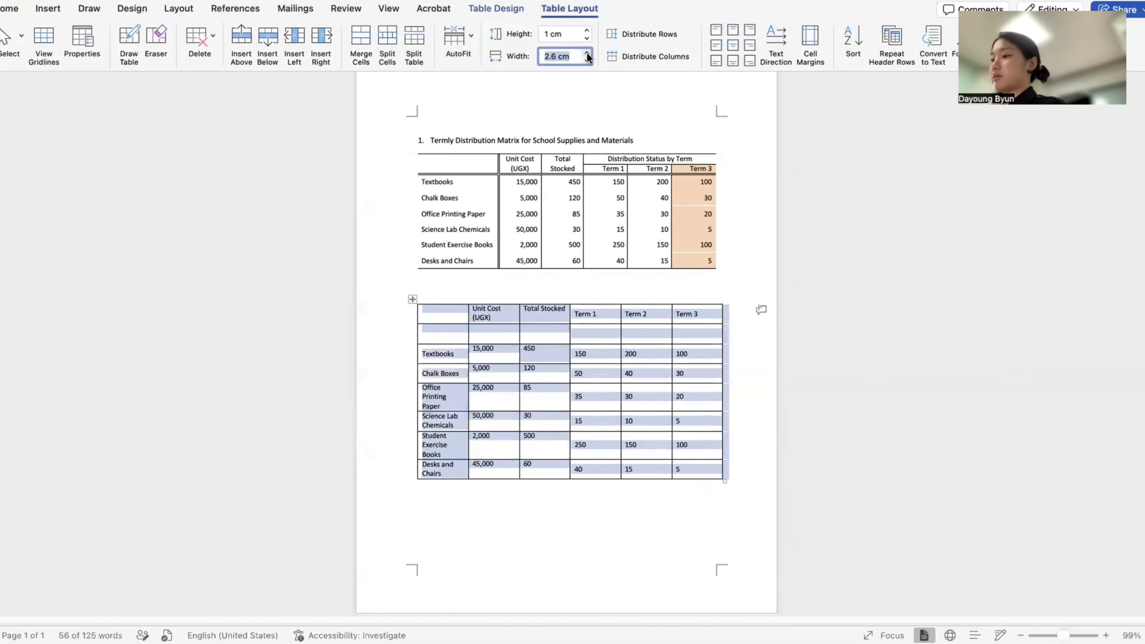
{"action": "left_click", "coordinate": [584, 284]}
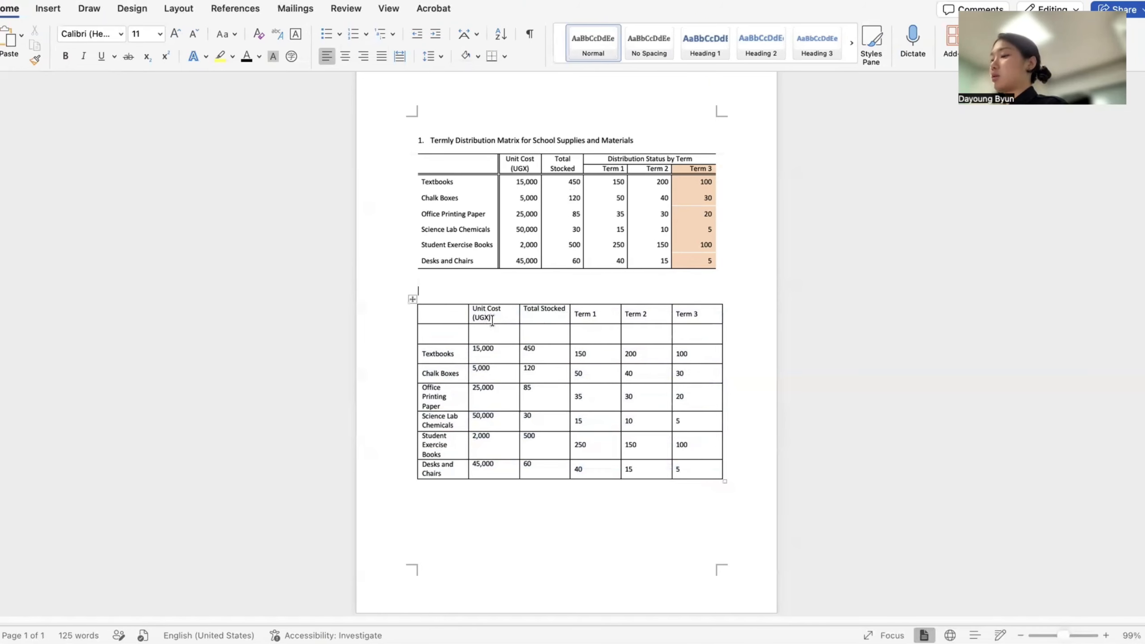
{"action": "left_click_drag", "start_coordinate": [492, 320], "coordinate": [493, 331]}
- Merge the Unit Cost and Total Stocked headers each with the empty cell below
{"action": "left_click", "coordinate": [569, 8]}
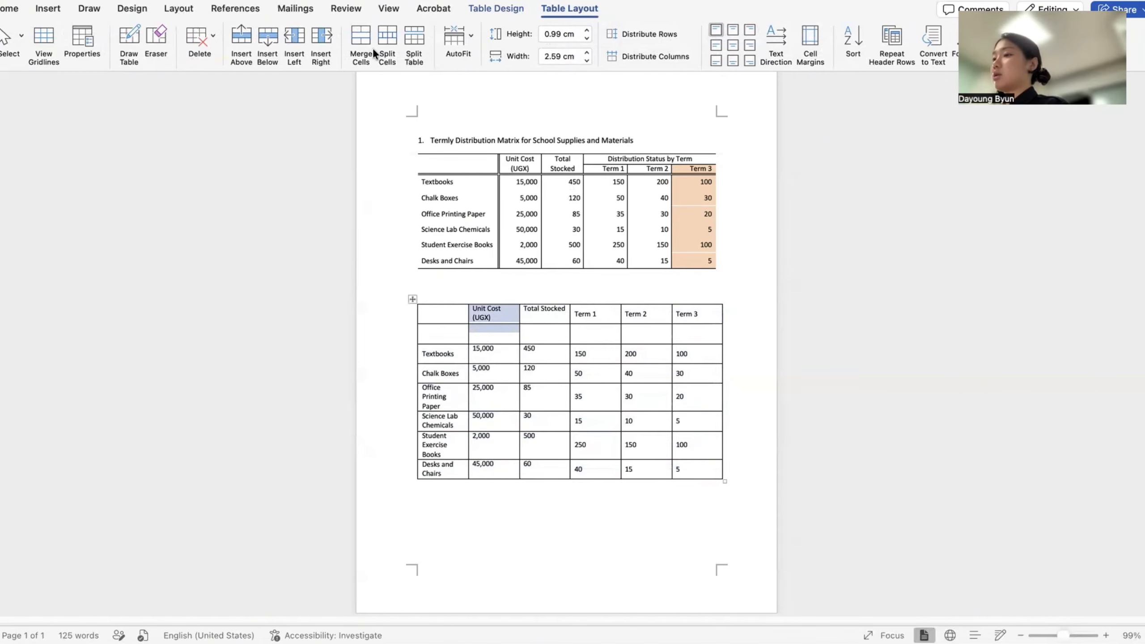
{"action": "left_click", "coordinate": [358, 46]}
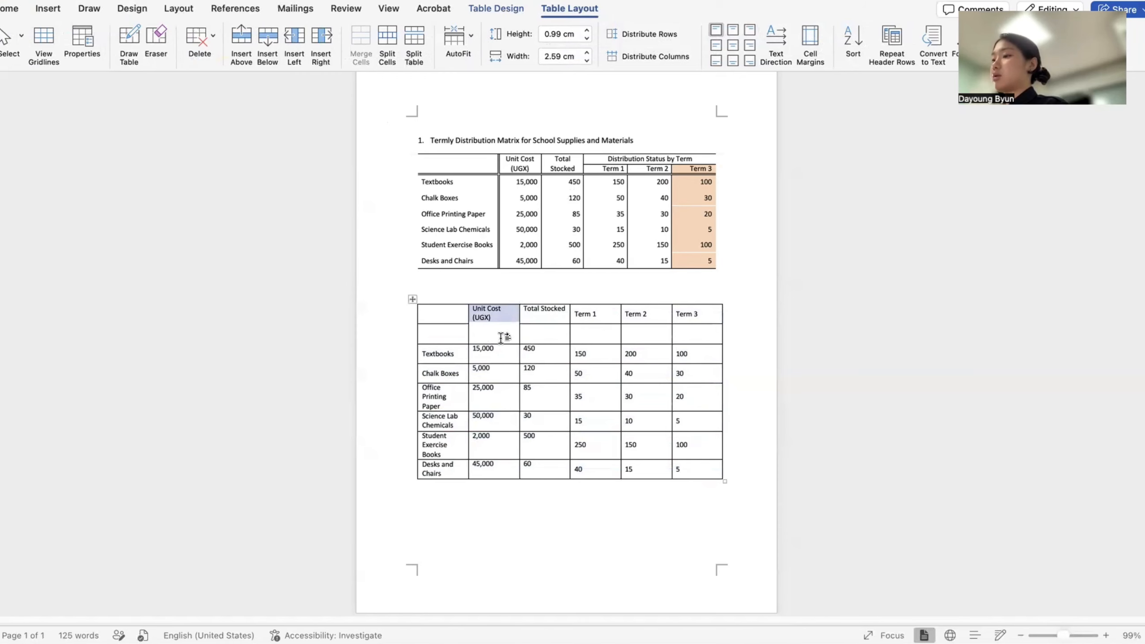
{"action": "left_click_drag", "start_coordinate": [545, 336], "coordinate": [556, 318]}
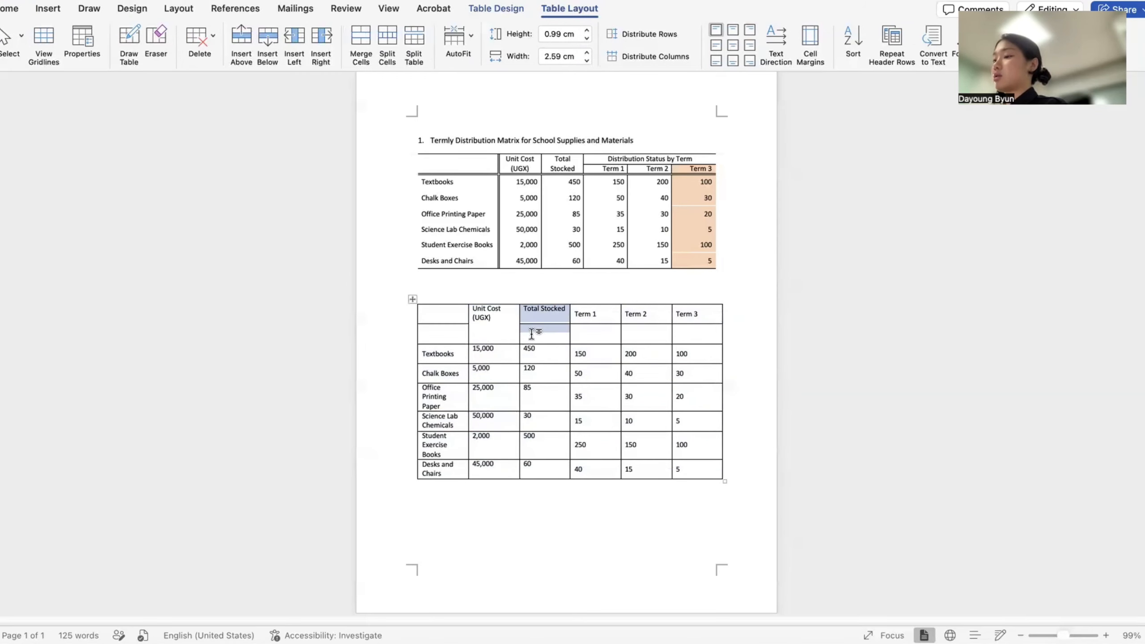
{"action": "right_click", "coordinate": [558, 320]}
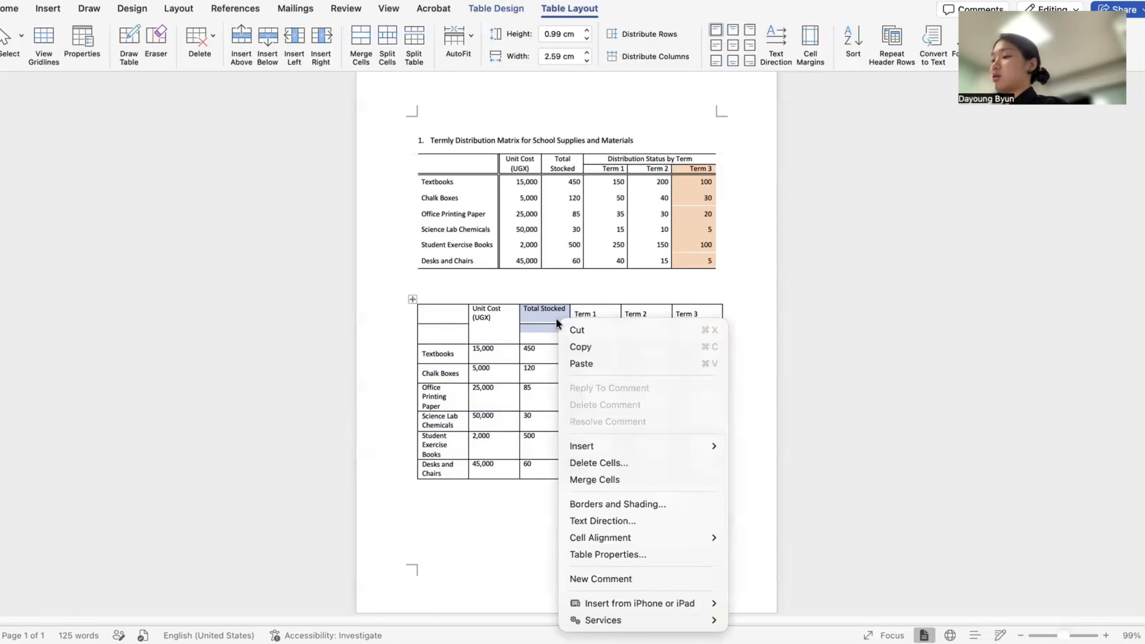
{"action": "left_click", "coordinate": [626, 480]}
- Move the Term 1–3 labels down one row and merge the three cells above them
{"action": "left_click_drag", "start_coordinate": [577, 314], "coordinate": [718, 313]}
{"action": "key", "text": "super+c"}
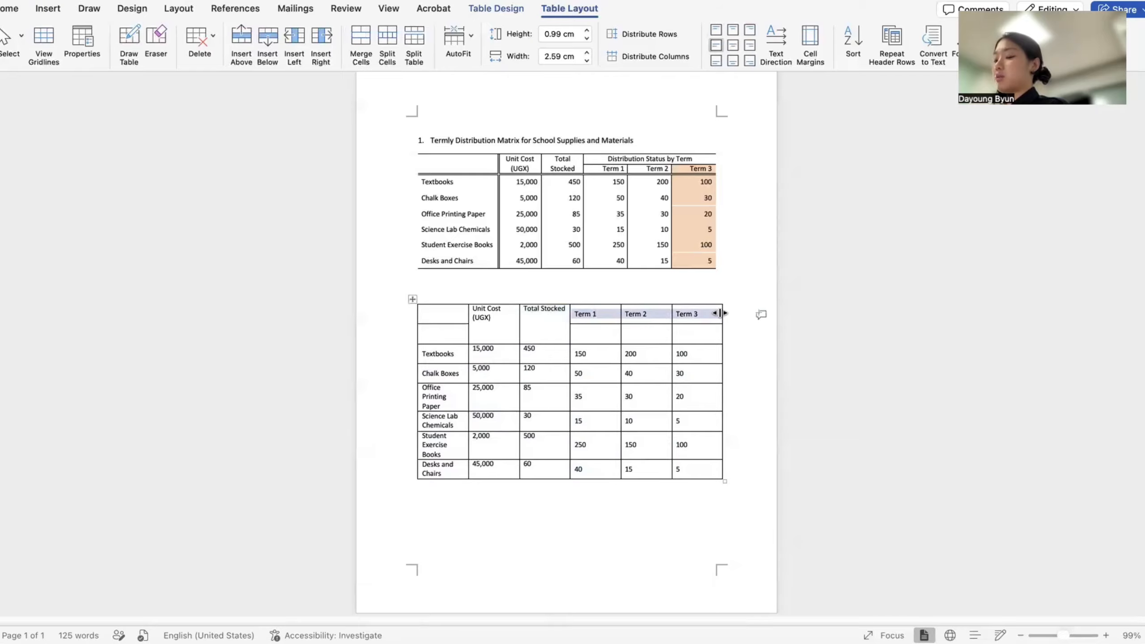
{"action": "key", "text": "Delete"}
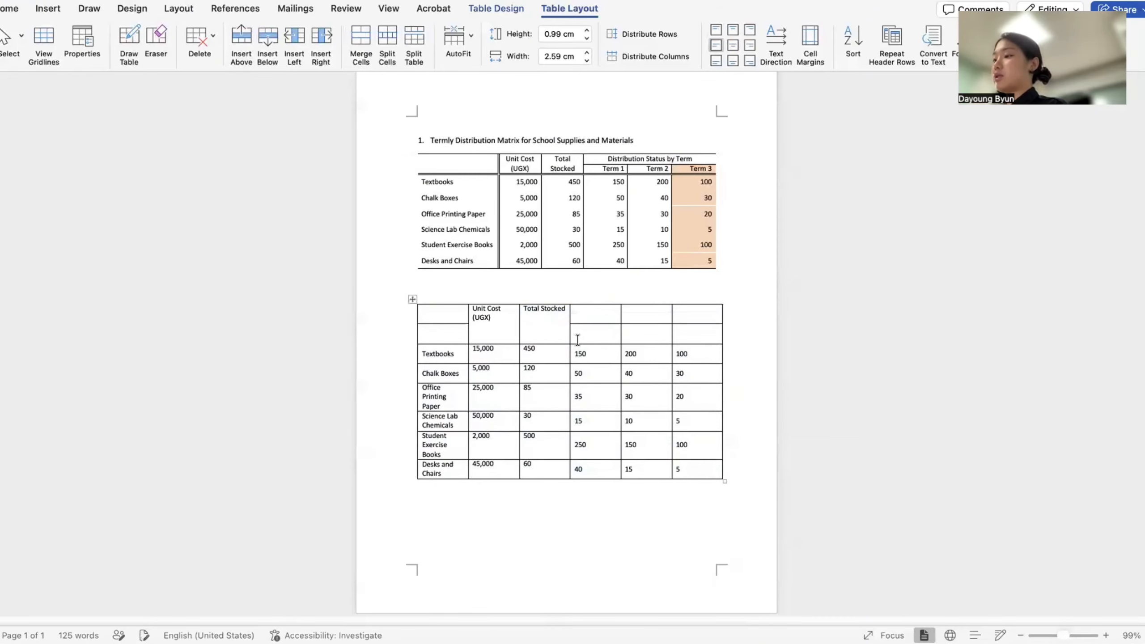
{"action": "left_click", "coordinate": [589, 334]}
{"action": "key", "text": "super+v"}
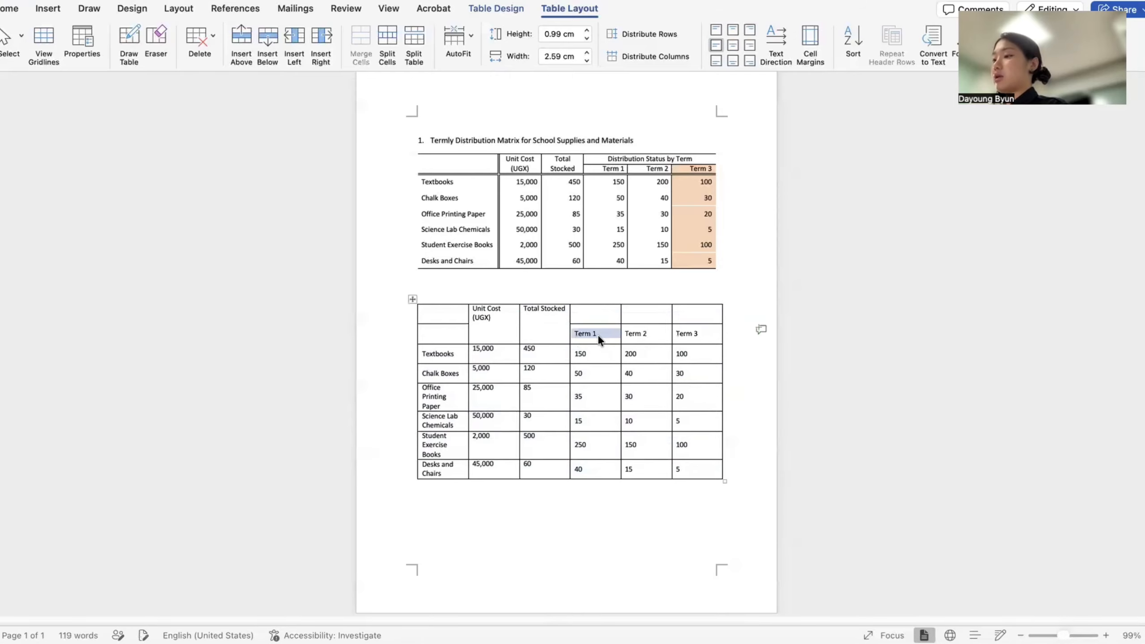
{"action": "left_click_drag", "start_coordinate": [585, 313], "coordinate": [698, 312]}
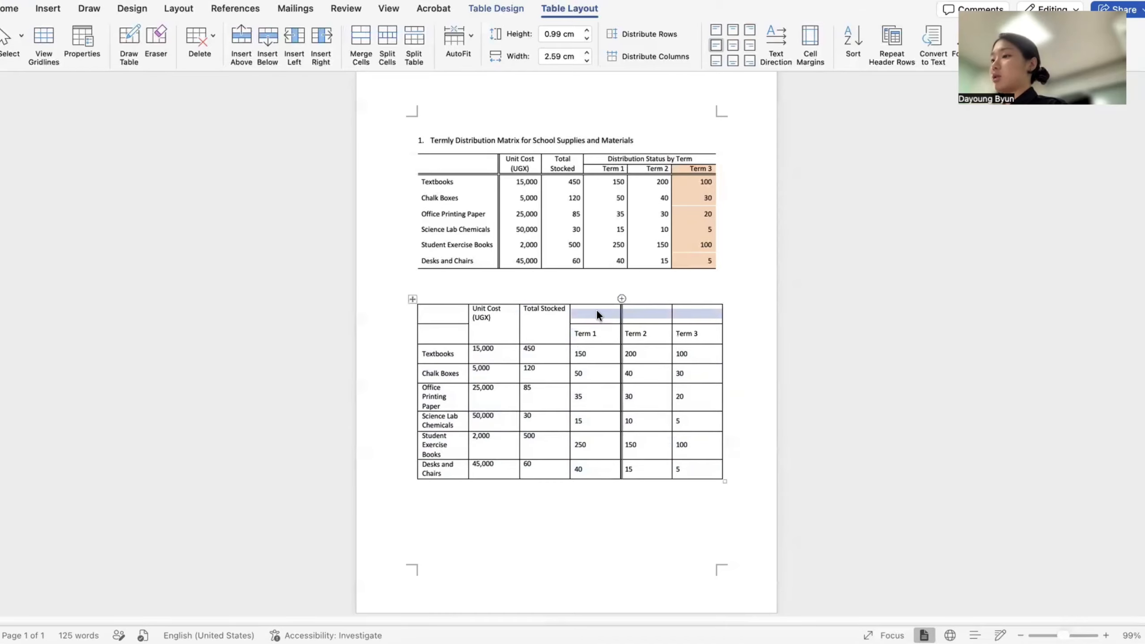
{"action": "left_click", "coordinate": [360, 43]}
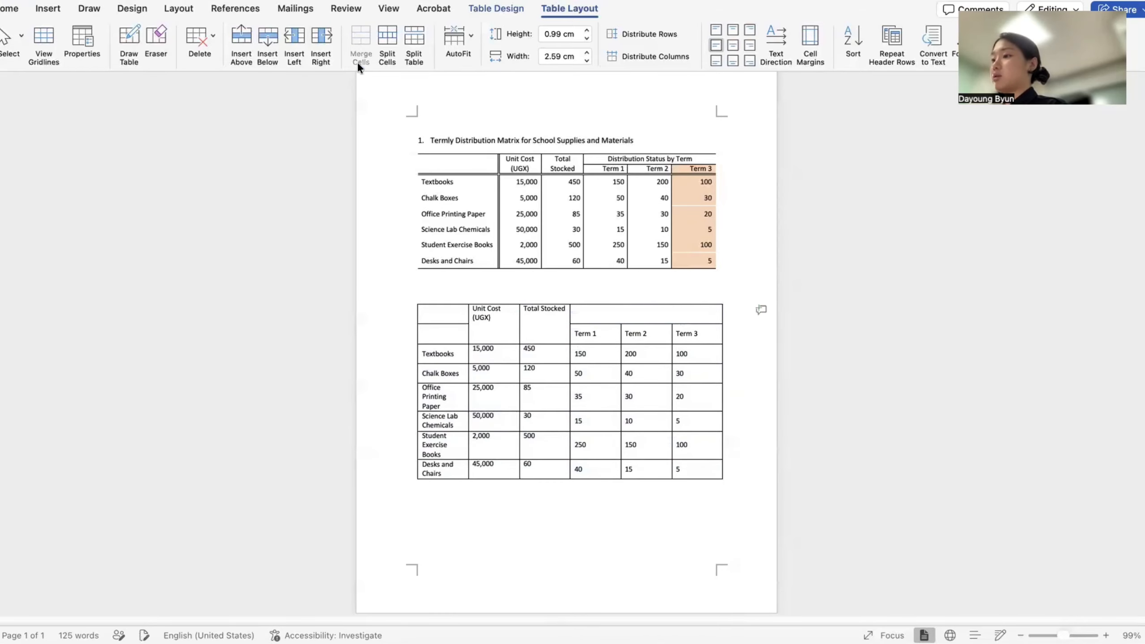
- Merge the two empty top-left header cells into one
{"action": "left_click_drag", "start_coordinate": [440, 340], "coordinate": [436, 315]}
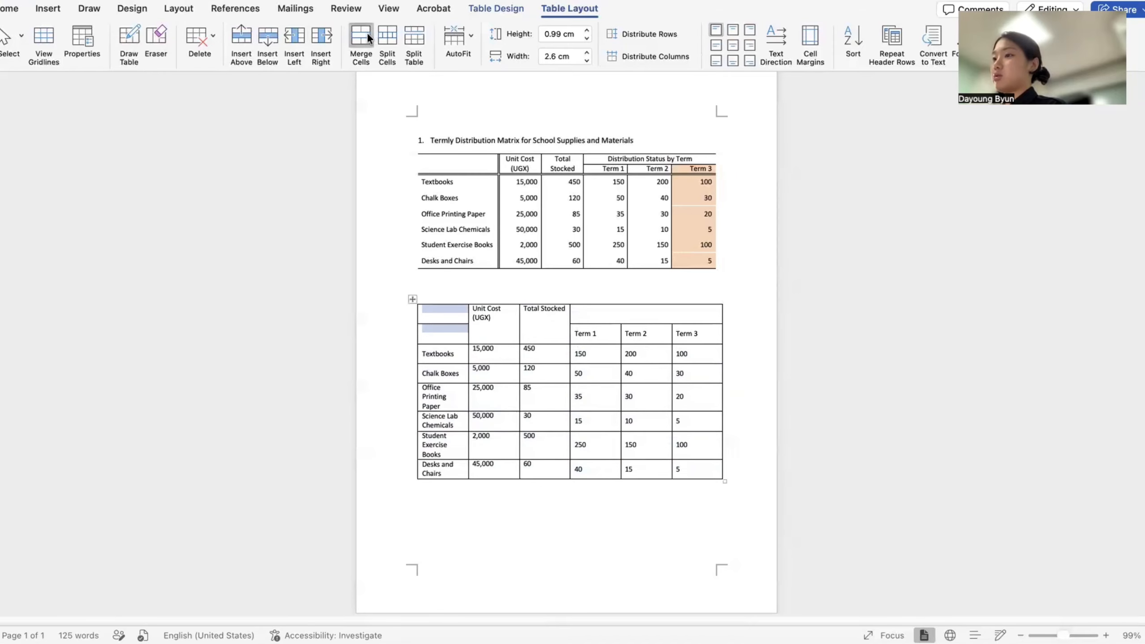
{"action": "left_click", "coordinate": [360, 41]}
{"action": "left_click", "coordinate": [545, 278]}
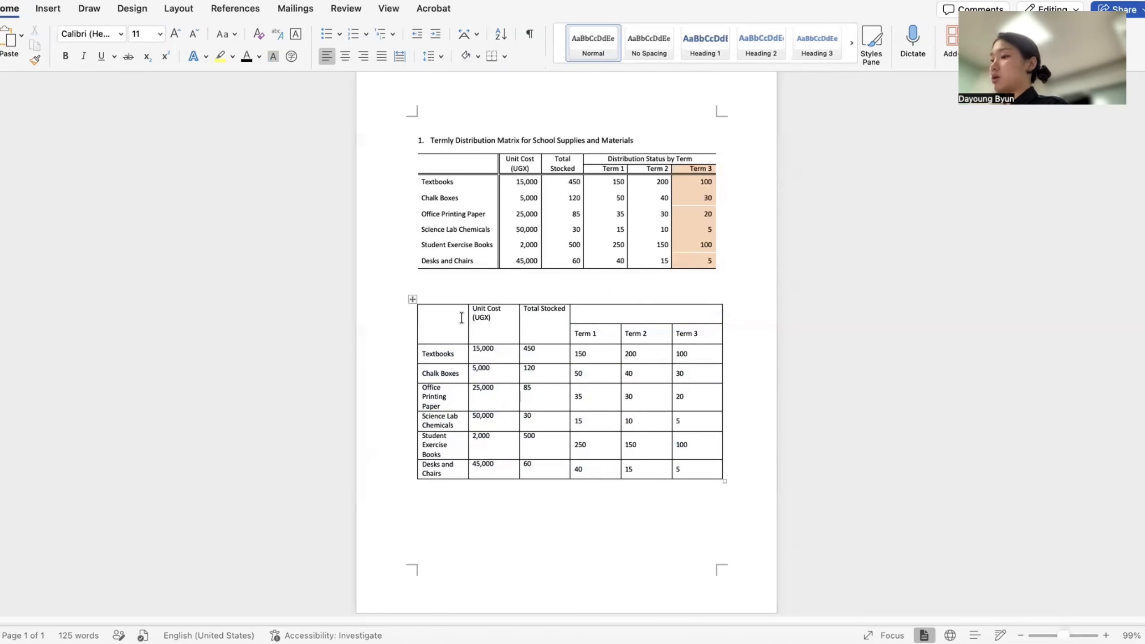
- Drag the first column's border right so each item name fits on one line
{"action": "left_click_drag", "start_coordinate": [468, 338], "coordinate": [497, 345]}
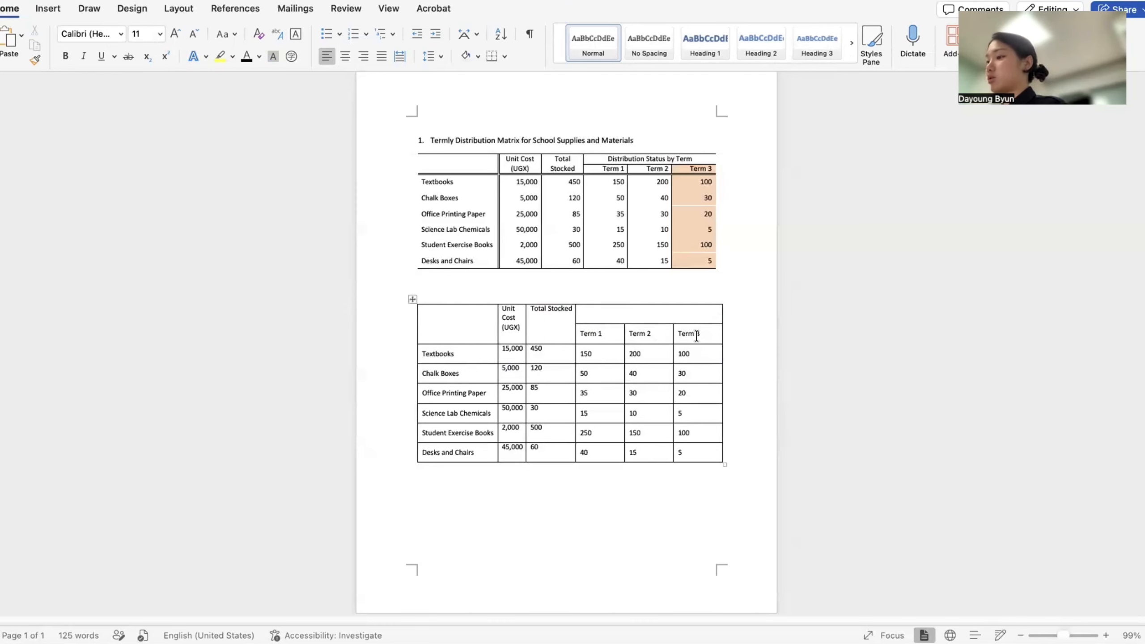
{"action": "left_click_drag", "start_coordinate": [602, 334], "coordinate": [701, 334]}
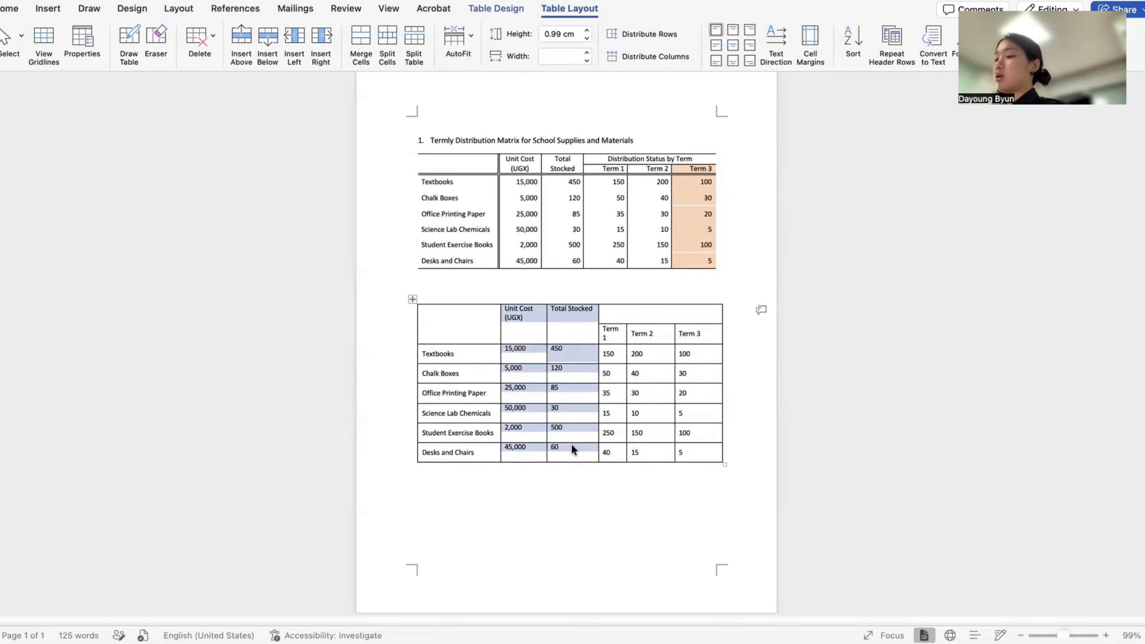
- Distribute Unit Cost and Total Stocked evenly, then the three Term columns evenly
{"action": "left_click", "coordinate": [667, 59]}
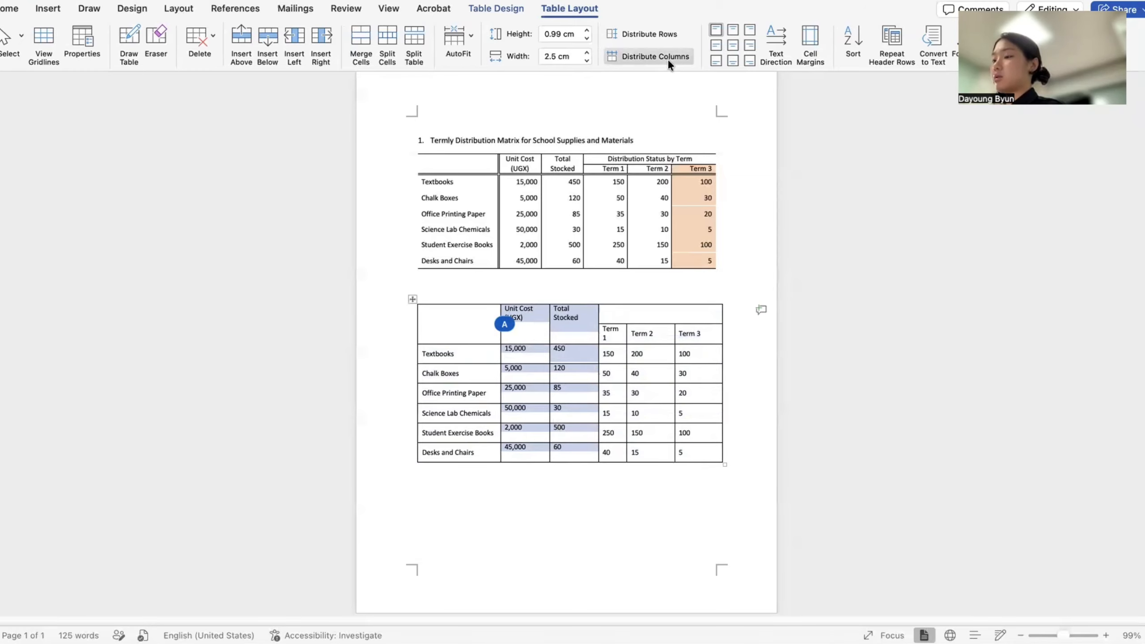
{"action": "left_click_drag", "start_coordinate": [611, 332], "coordinate": [698, 460]}
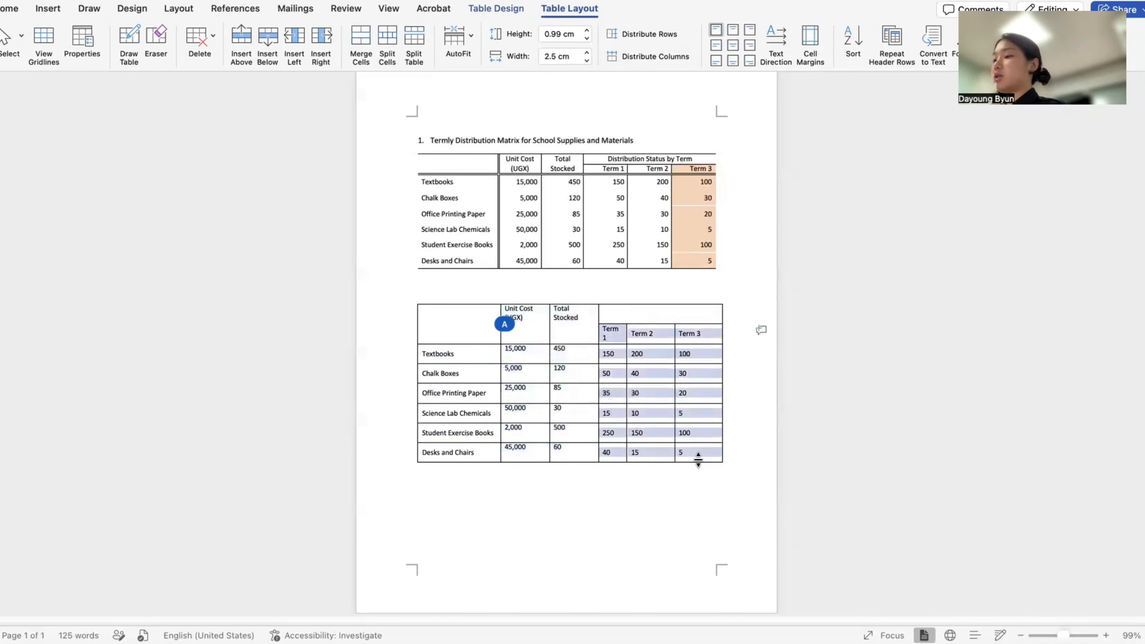
{"action": "left_click", "coordinate": [679, 54]}
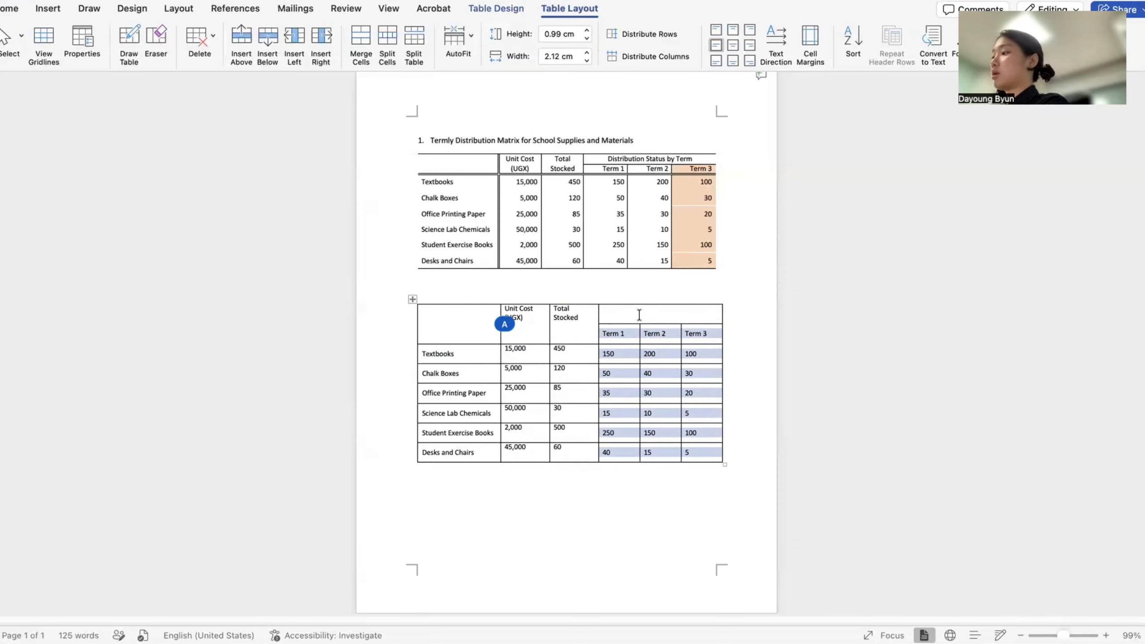
- Centre the header labels and right-align all the numeric cells
{"action": "left_click_drag", "start_coordinate": [639, 314], "coordinate": [509, 312]}
{"action": "left_click", "coordinate": [9, 8]}
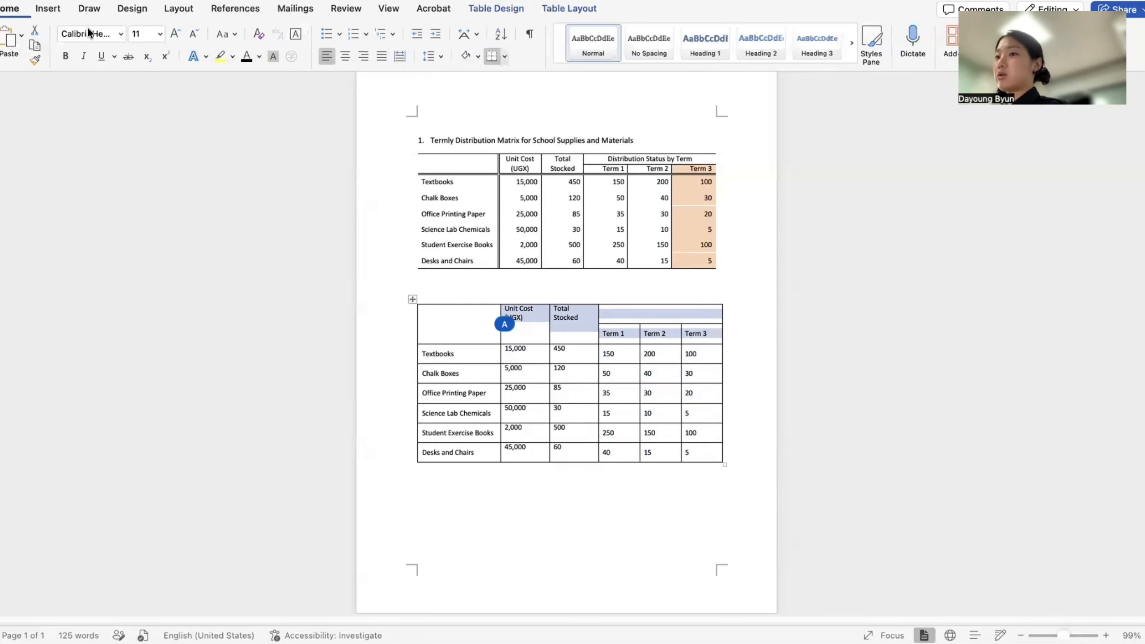
{"action": "left_click", "coordinate": [345, 56]}
{"action": "left_click_drag", "start_coordinate": [514, 351], "coordinate": [695, 457]}
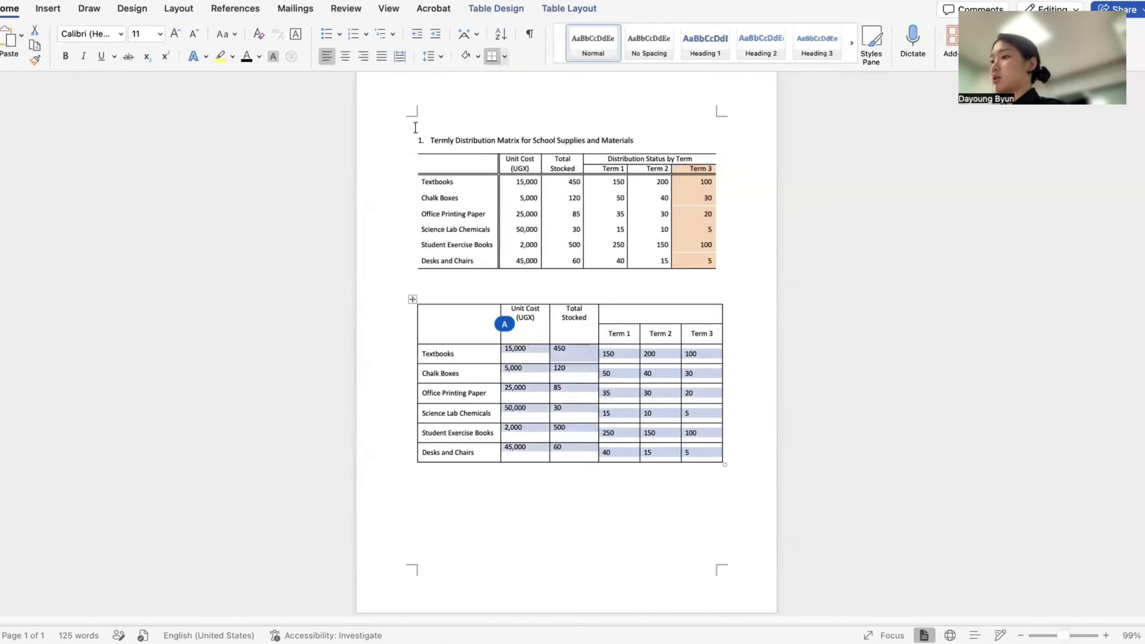
{"action": "left_click", "coordinate": [364, 59]}
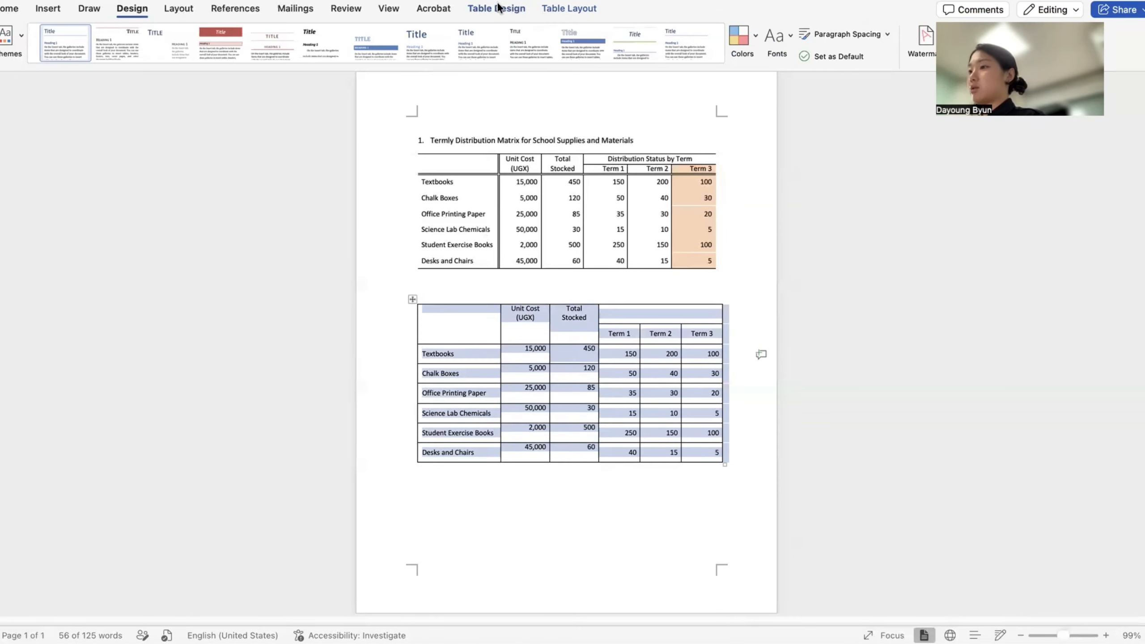
- Turn off All Borders for the second table
{"action": "left_click", "coordinate": [511, 8]}
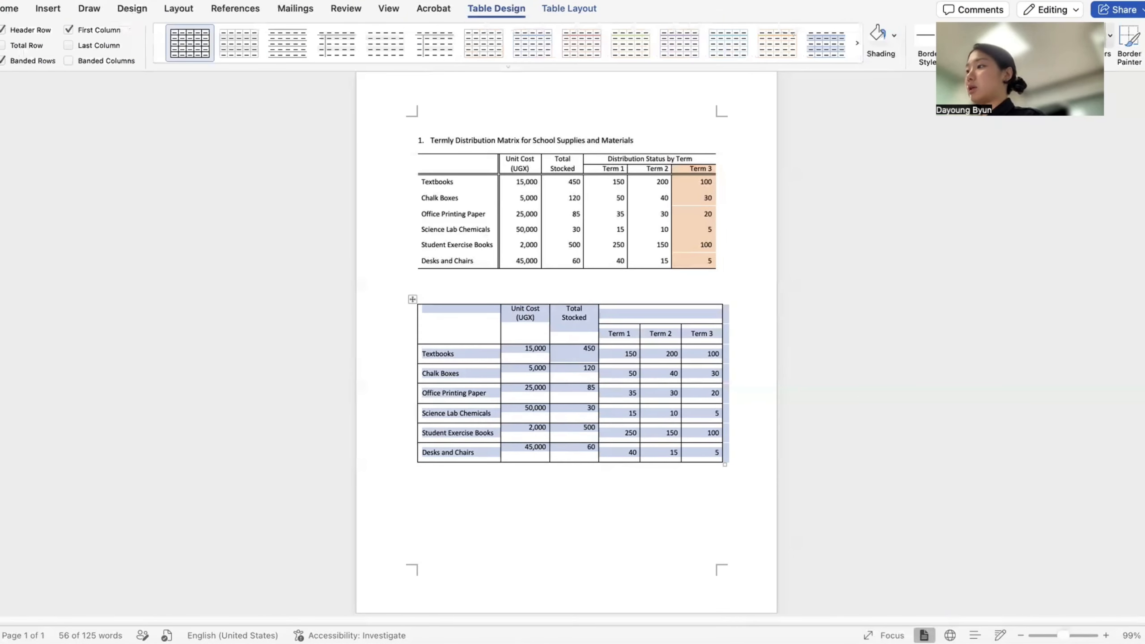
{"action": "left_click", "coordinate": [1109, 34]}
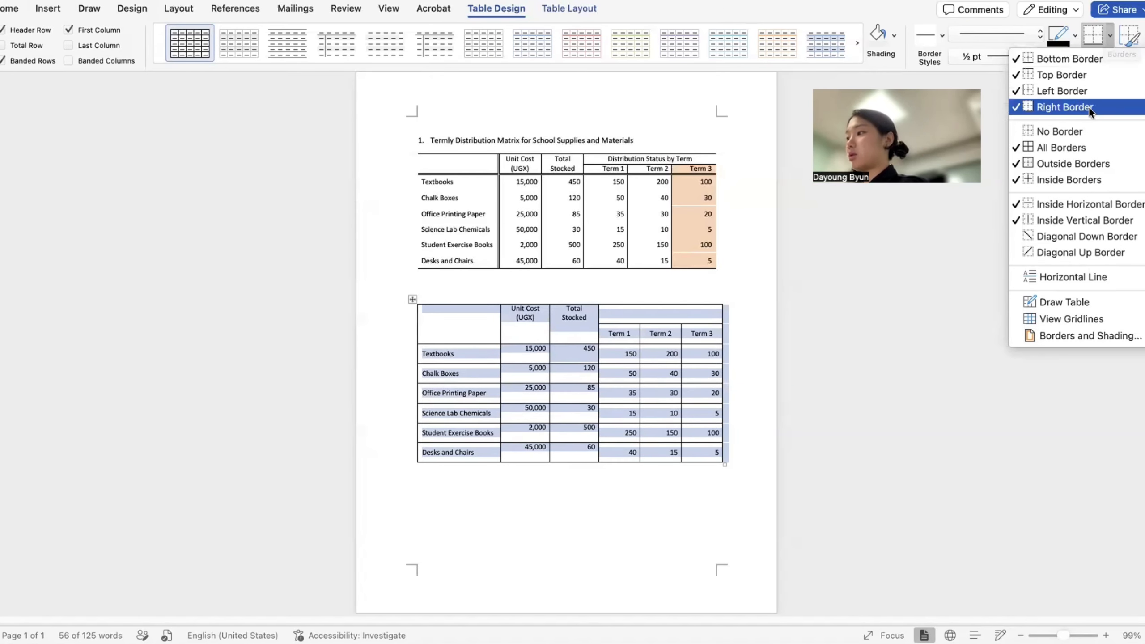
{"action": "left_click", "coordinate": [1083, 146]}
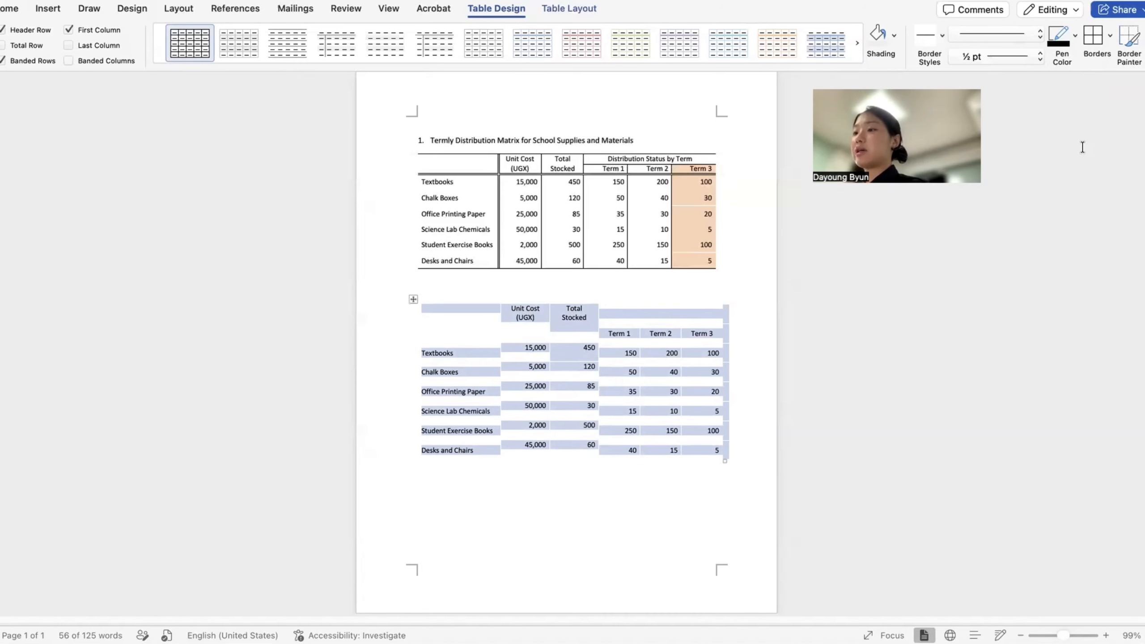
{"action": "left_click", "coordinate": [494, 457]}
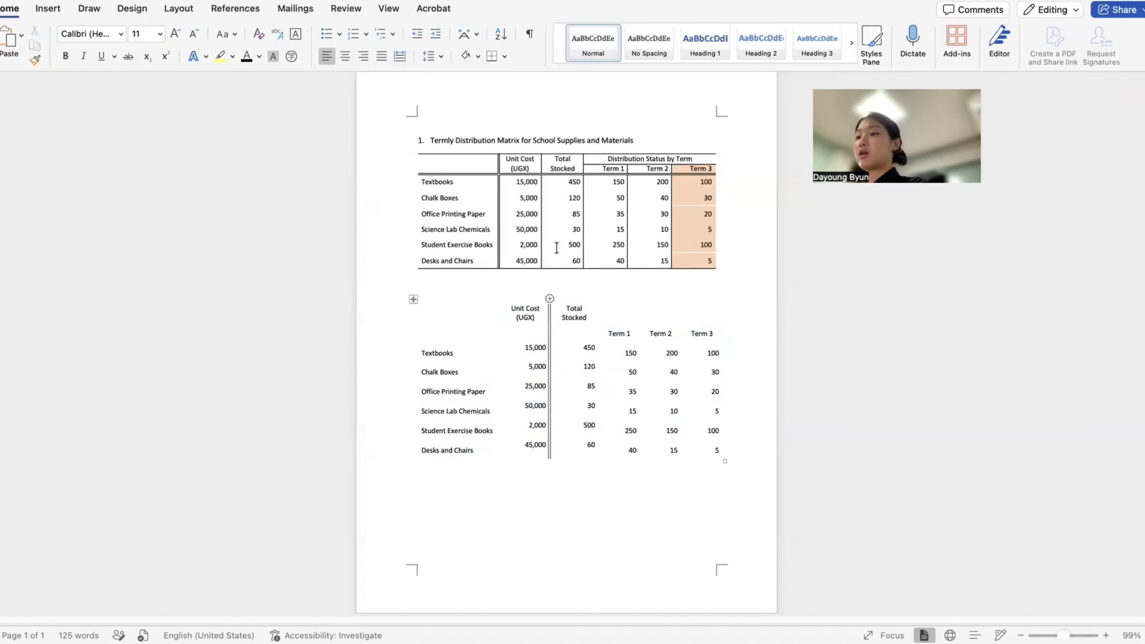
- Select the second table's two header rows
{"action": "left_click", "coordinate": [413, 301]}
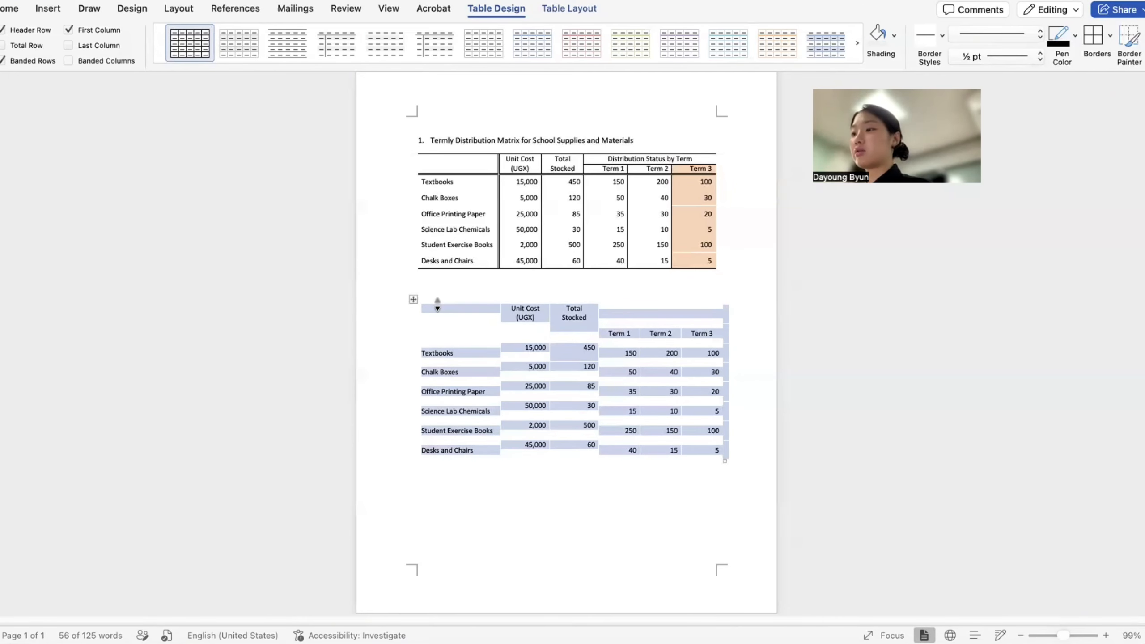
{"action": "left_click_drag", "start_coordinate": [437, 309], "coordinate": [703, 333]}
{"action": "left_click", "coordinate": [1106, 36]}
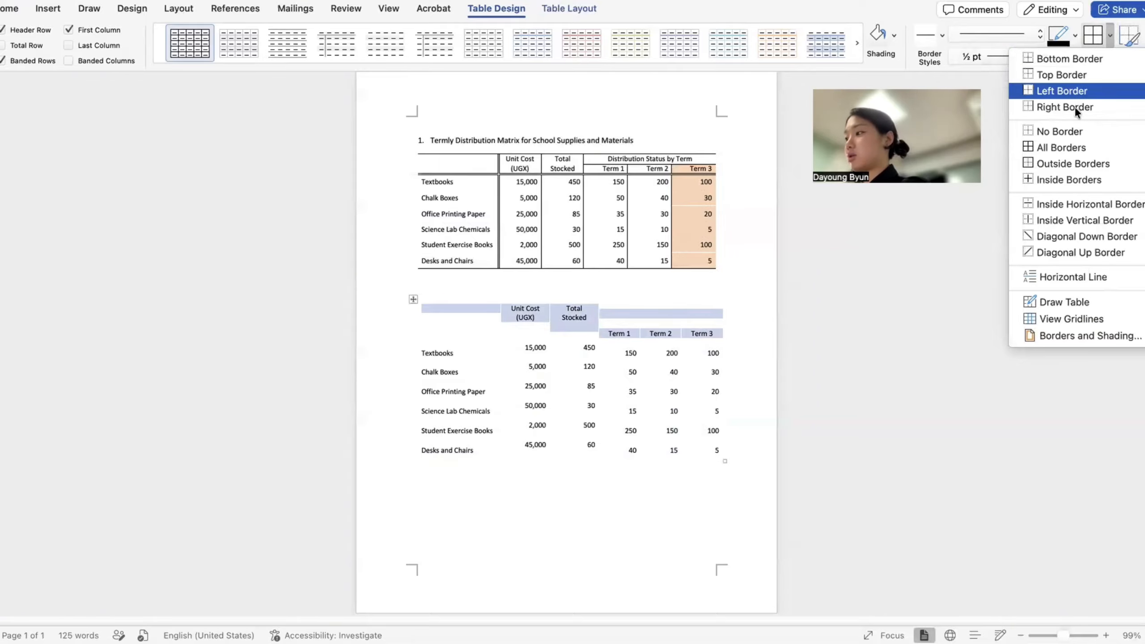
- Add top and bottom borders to the header rows
{"action": "left_click", "coordinate": [1076, 72]}
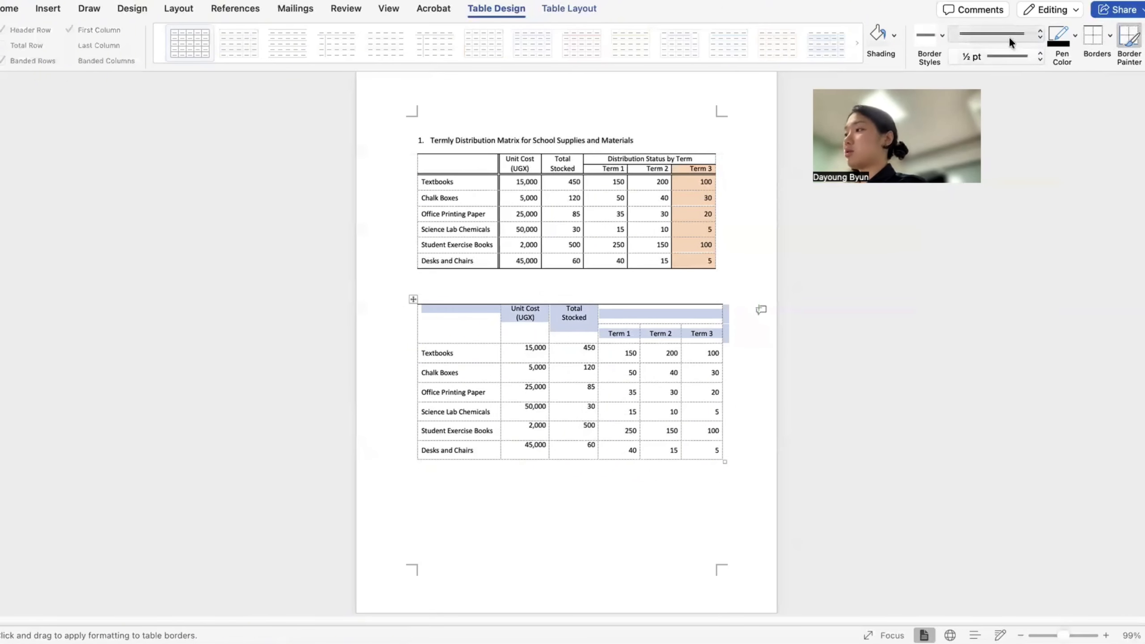
{"action": "left_click", "coordinate": [1108, 36]}
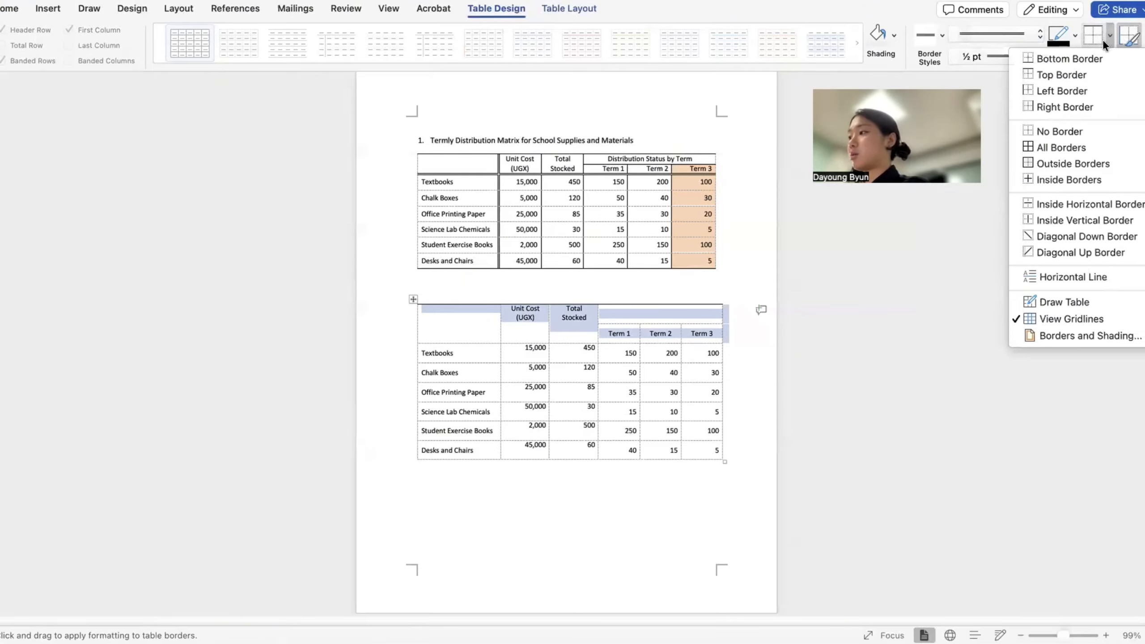
{"action": "left_click", "coordinate": [1122, 60]}
- Add a right border down the item-name column
{"action": "left_click_drag", "start_coordinate": [451, 311], "coordinate": [473, 454]}
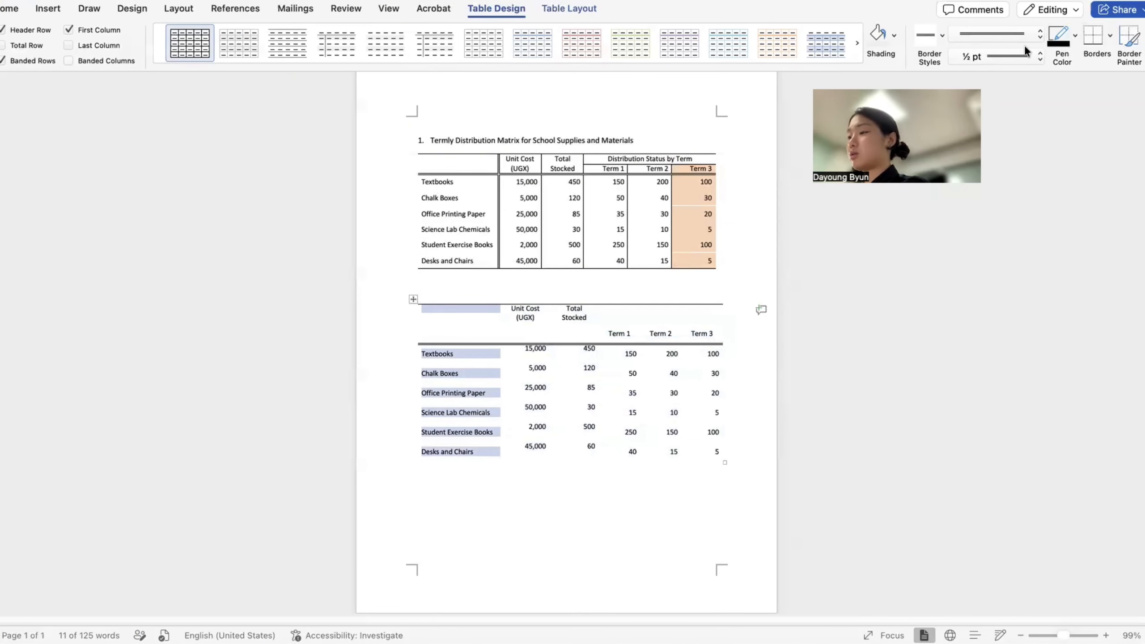
{"action": "left_click", "coordinate": [1109, 36]}
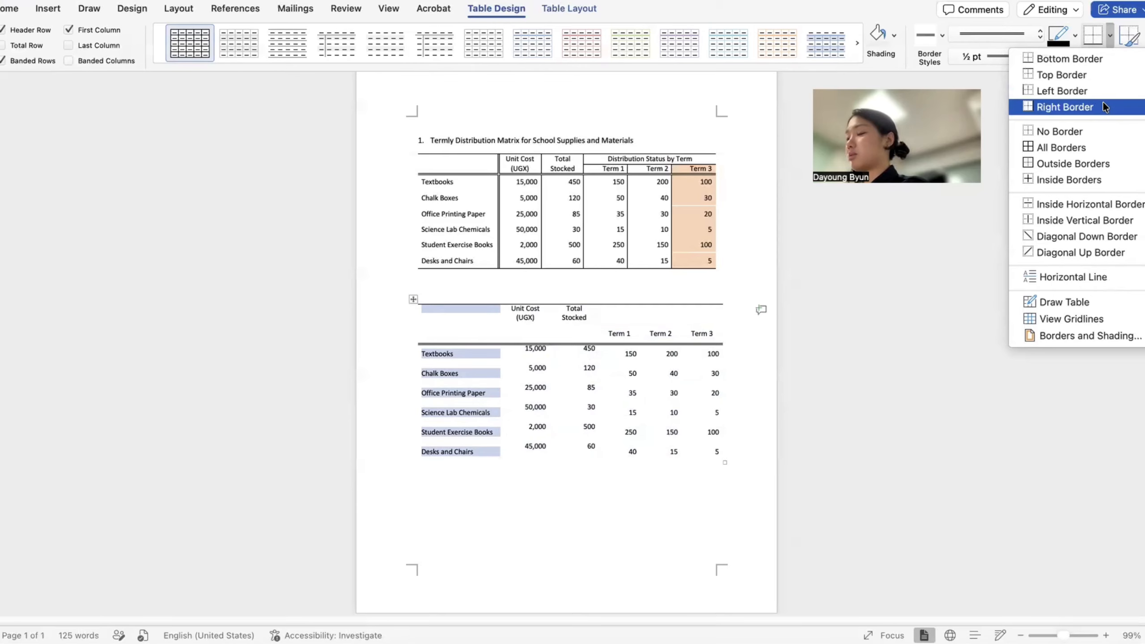
{"action": "left_click", "coordinate": [1101, 101]}
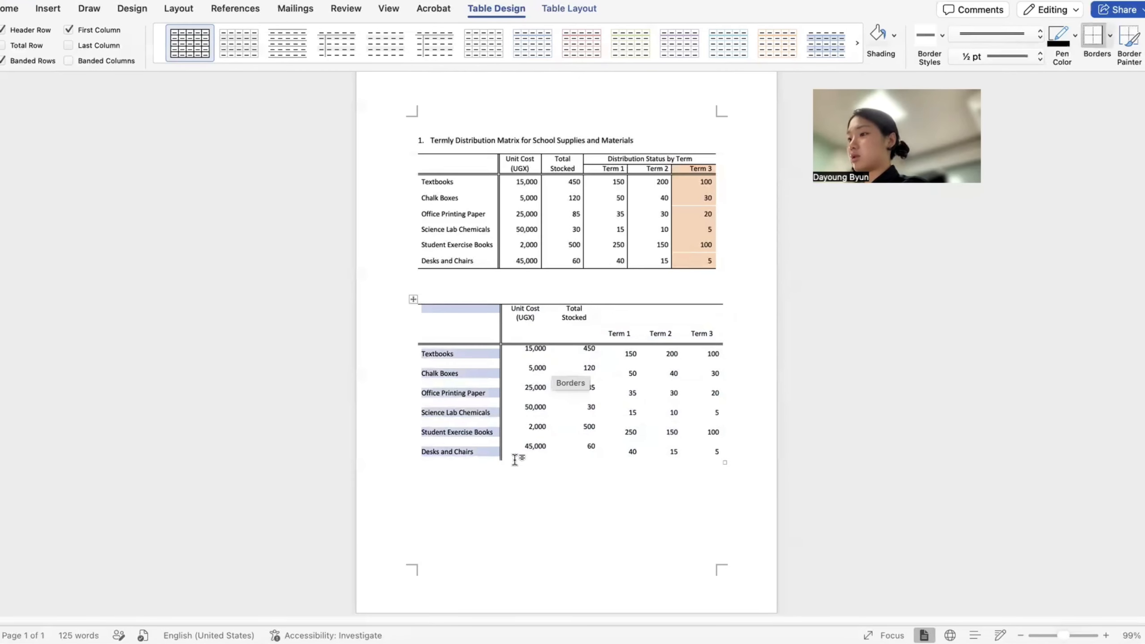
- Apply solid inside vertical borders between all the number columns
{"action": "left_click_drag", "start_coordinate": [523, 450], "coordinate": [723, 308]}
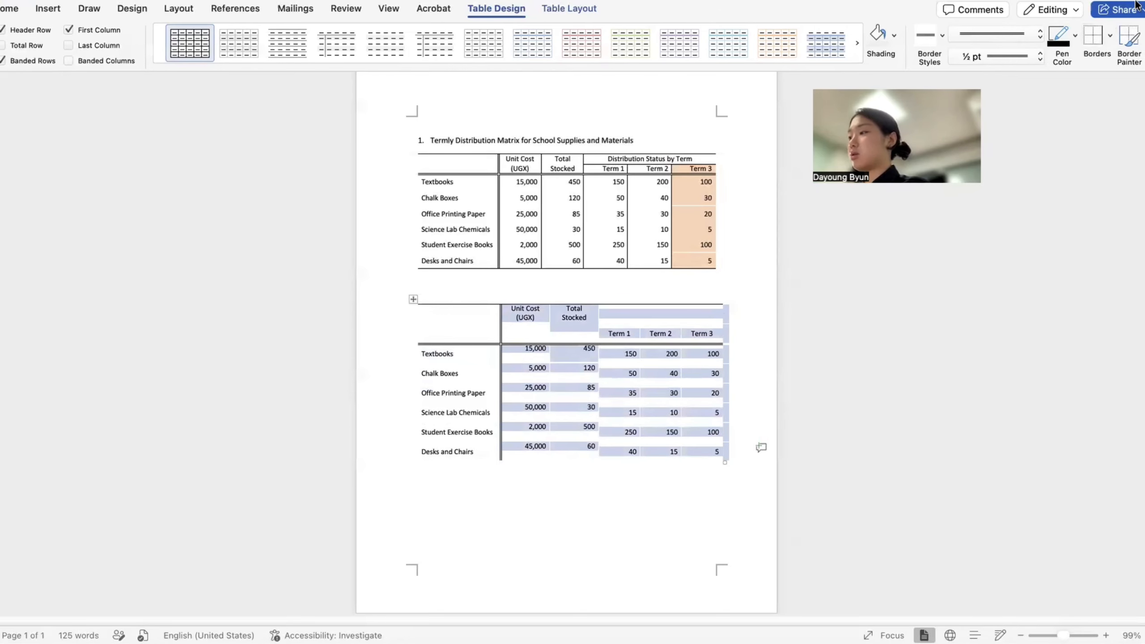
{"action": "left_click", "coordinate": [1108, 35]}
{"action": "left_click", "coordinate": [1005, 31]}
{"action": "left_click", "coordinate": [1009, 29]}
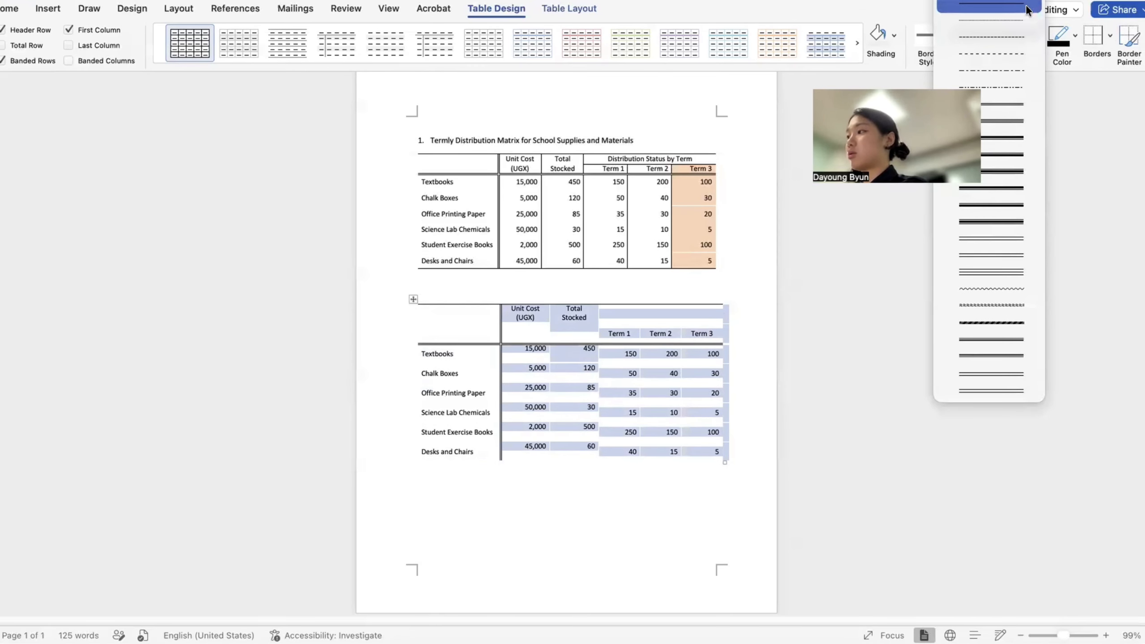
{"action": "left_click", "coordinate": [1024, 5]}
{"action": "left_click", "coordinate": [1108, 36]}
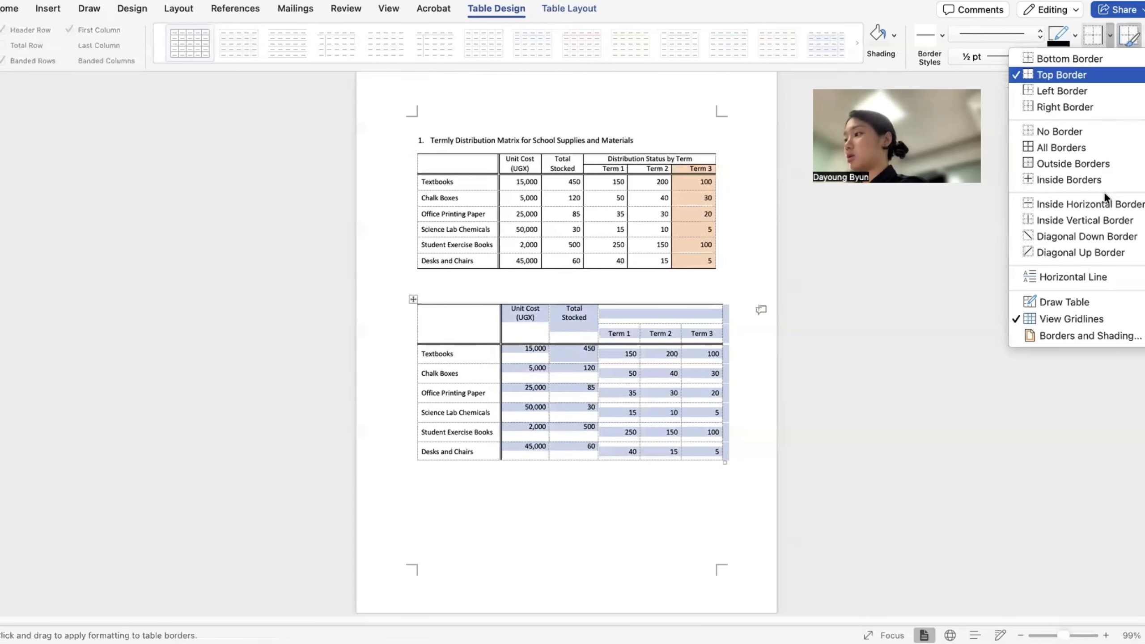
{"action": "left_click", "coordinate": [1106, 222]}
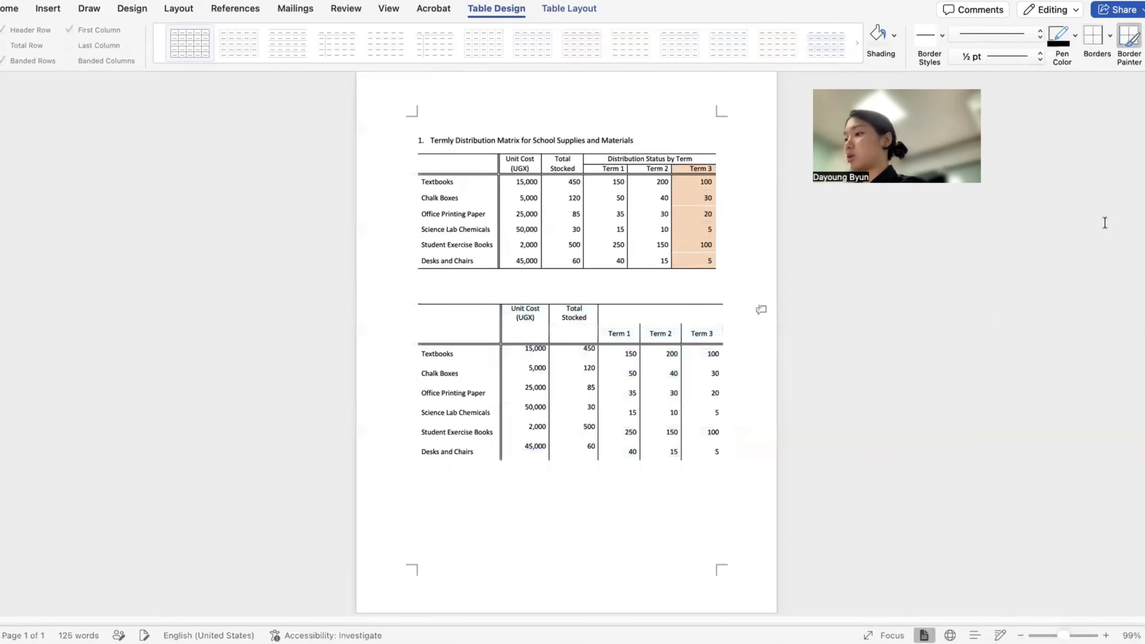
{"action": "left_click", "coordinate": [1104, 222]}
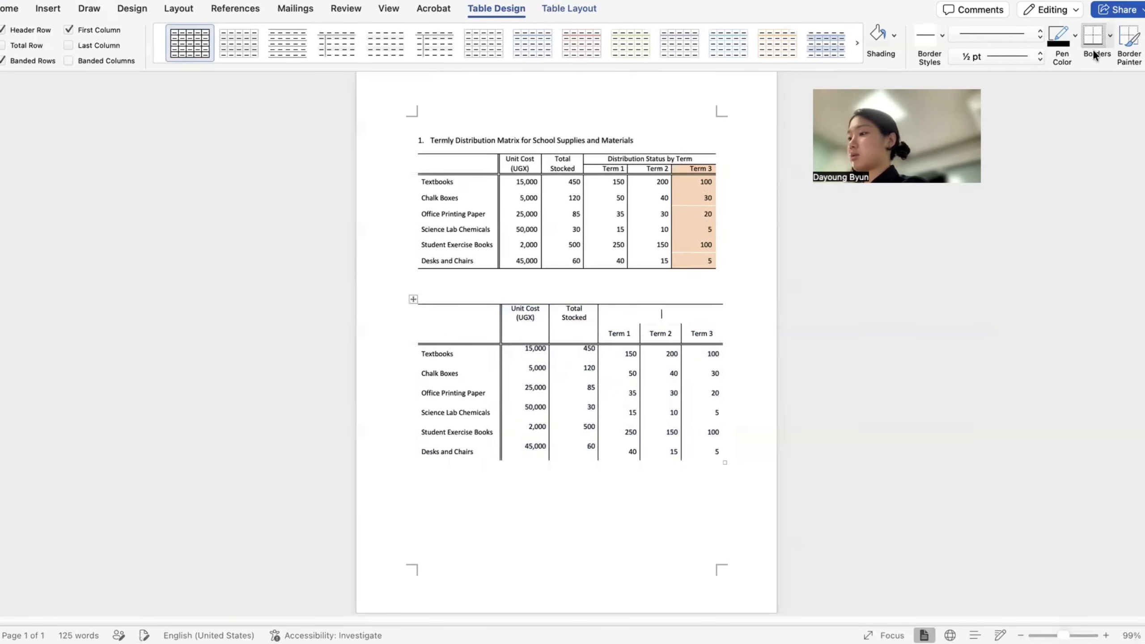
- Give the merged header cell a bottom border and the label 'distribution Status by Term'
{"action": "left_click", "coordinate": [1107, 30]}
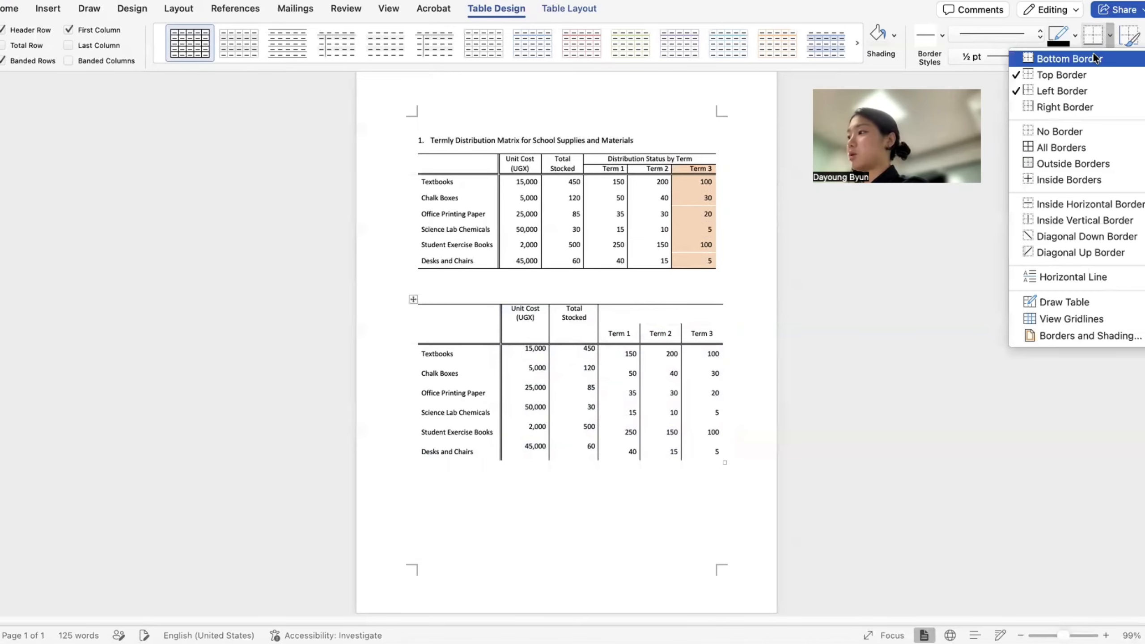
{"action": "left_click", "coordinate": [1091, 54]}
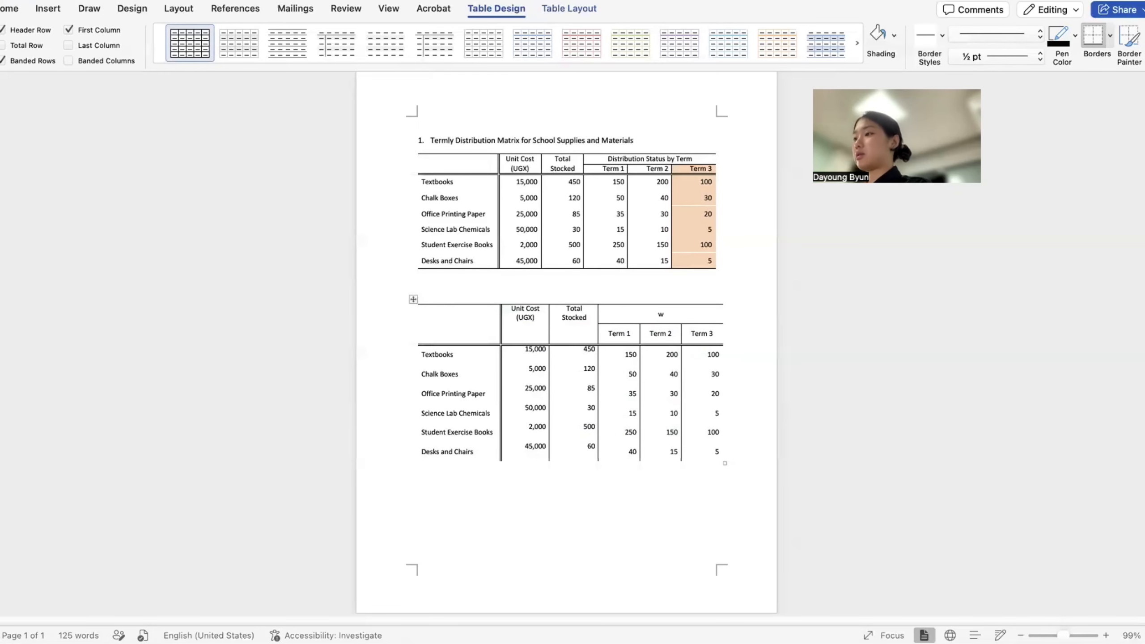
{"action": "type", "text": "distribution Status by Term"}
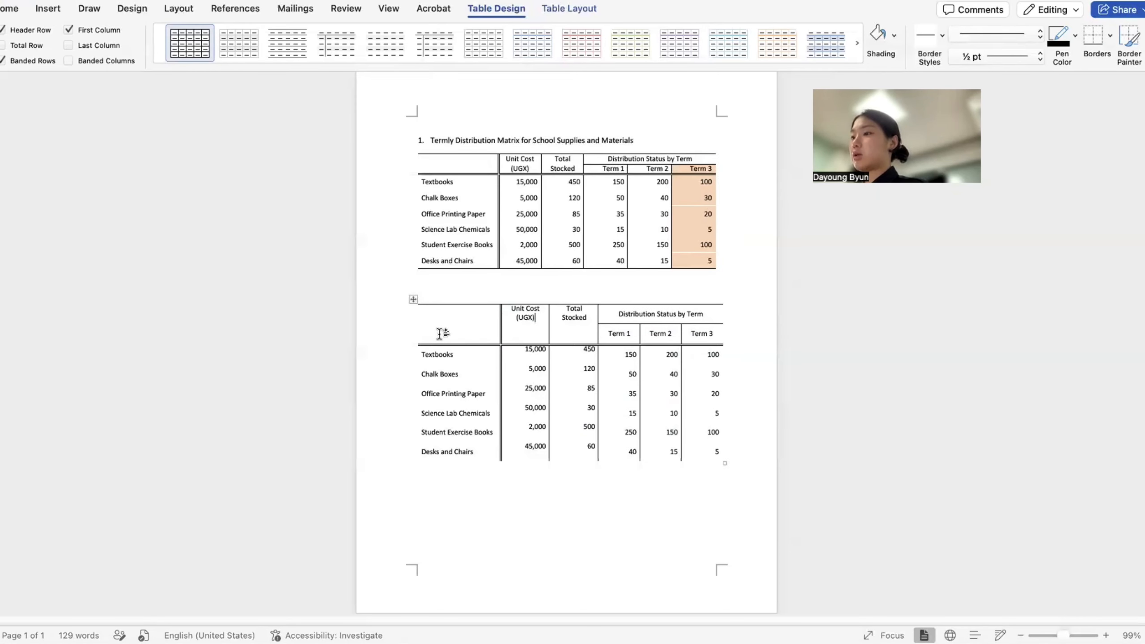
{"action": "left_click_drag", "start_coordinate": [441, 333], "coordinate": [694, 338]}
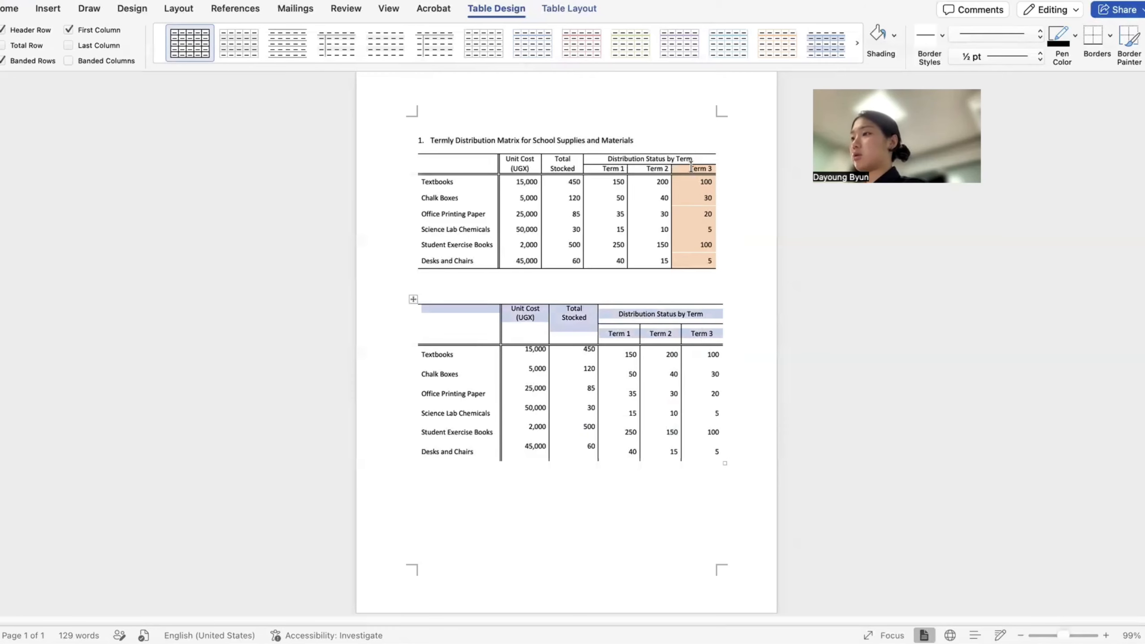
{"action": "left_click", "coordinate": [588, 10]}
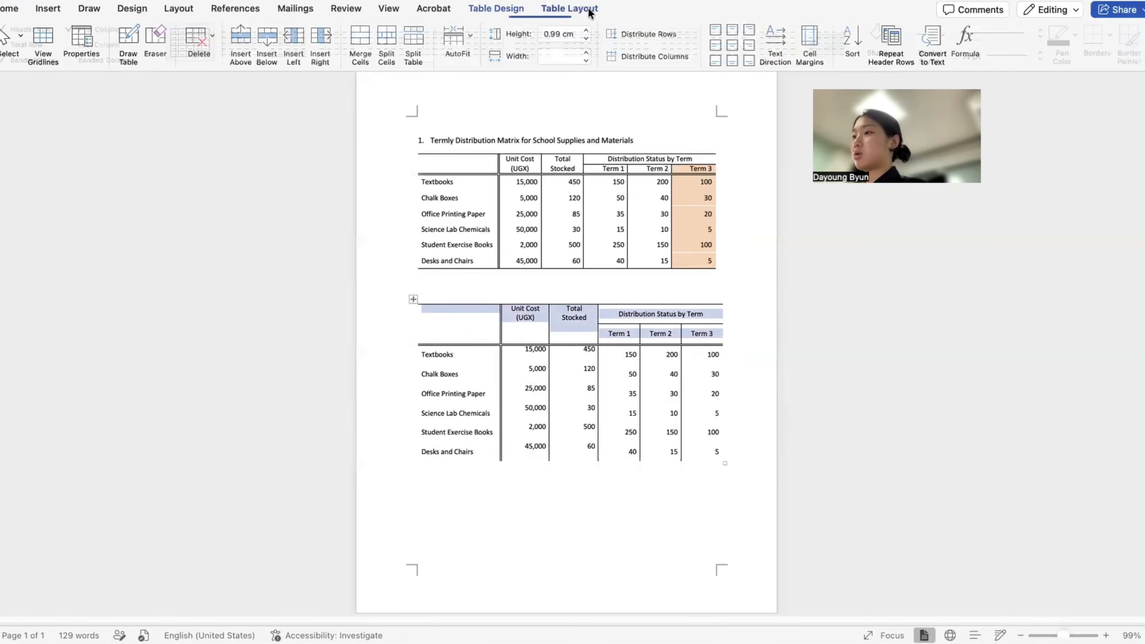
- Shorten the header rows to about 0.6 cm and vertically centre Unit Cost and Total Stocked
{"action": "left_click", "coordinate": [586, 39]}
{"action": "left_click", "coordinate": [586, 39]}
{"action": "left_click", "coordinate": [586, 39]}
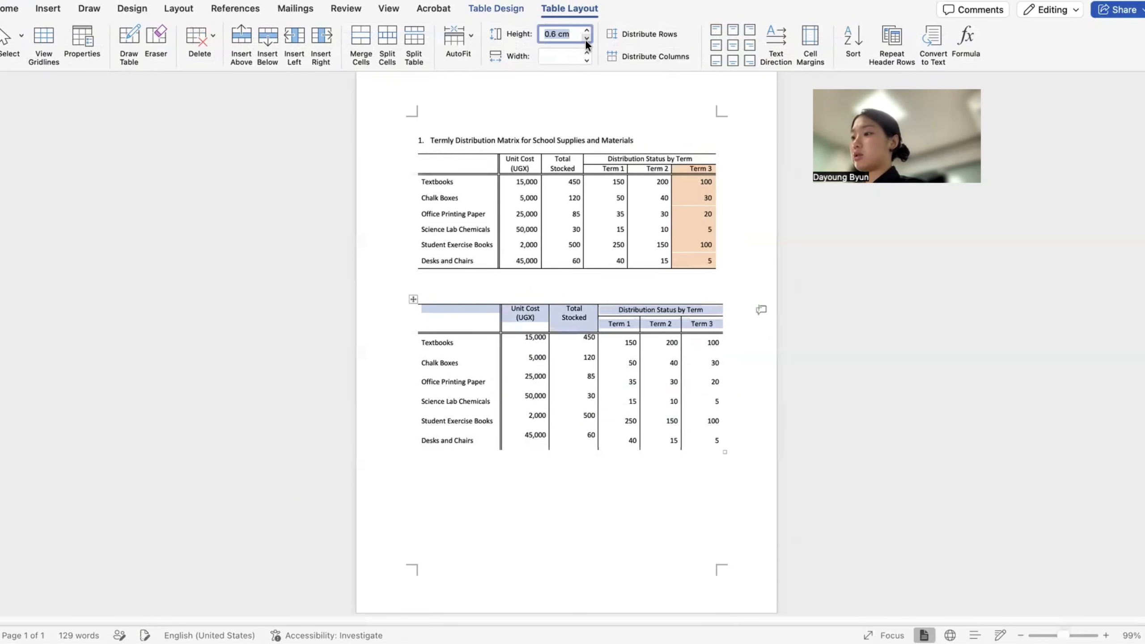
{"action": "left_click_drag", "start_coordinate": [512, 321], "coordinate": [577, 315]}
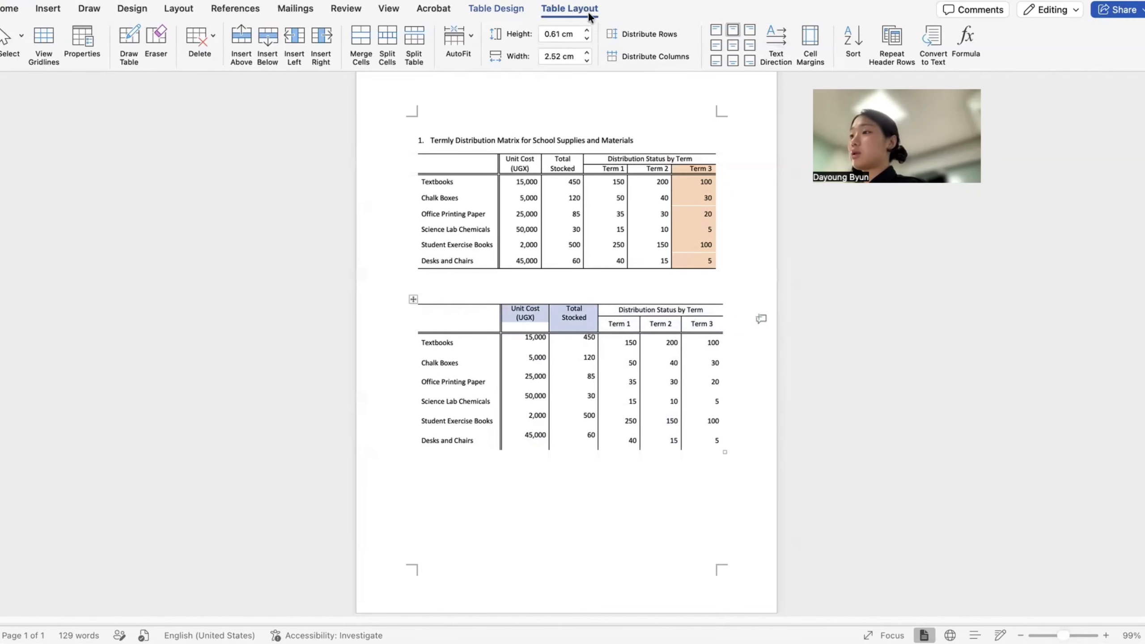
{"action": "left_click", "coordinate": [733, 43]}
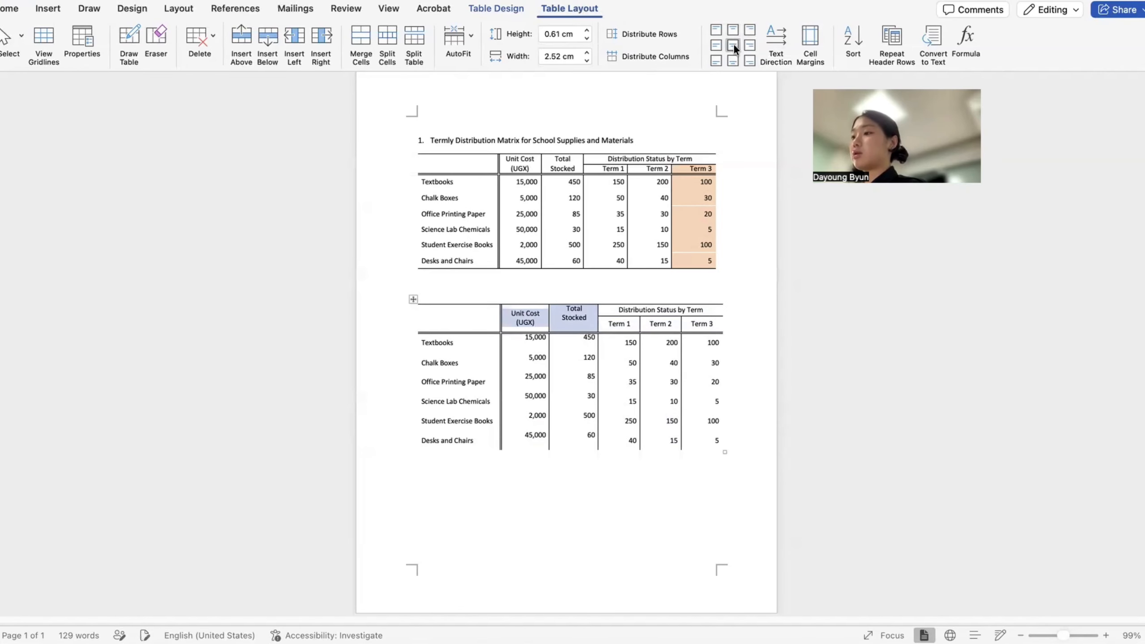
- Right-align the Term 1–3 headings with Align Center Right
{"action": "left_click_drag", "start_coordinate": [718, 451], "coordinate": [412, 297]}
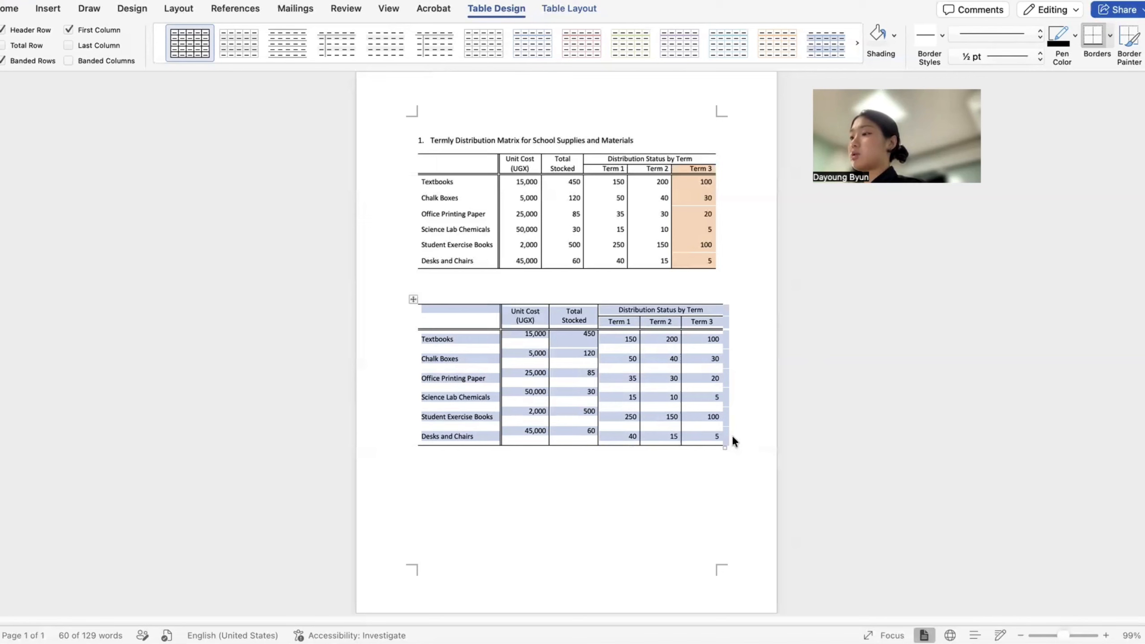
{"action": "left_click", "coordinate": [709, 469]}
{"action": "left_click", "coordinate": [759, 322]}
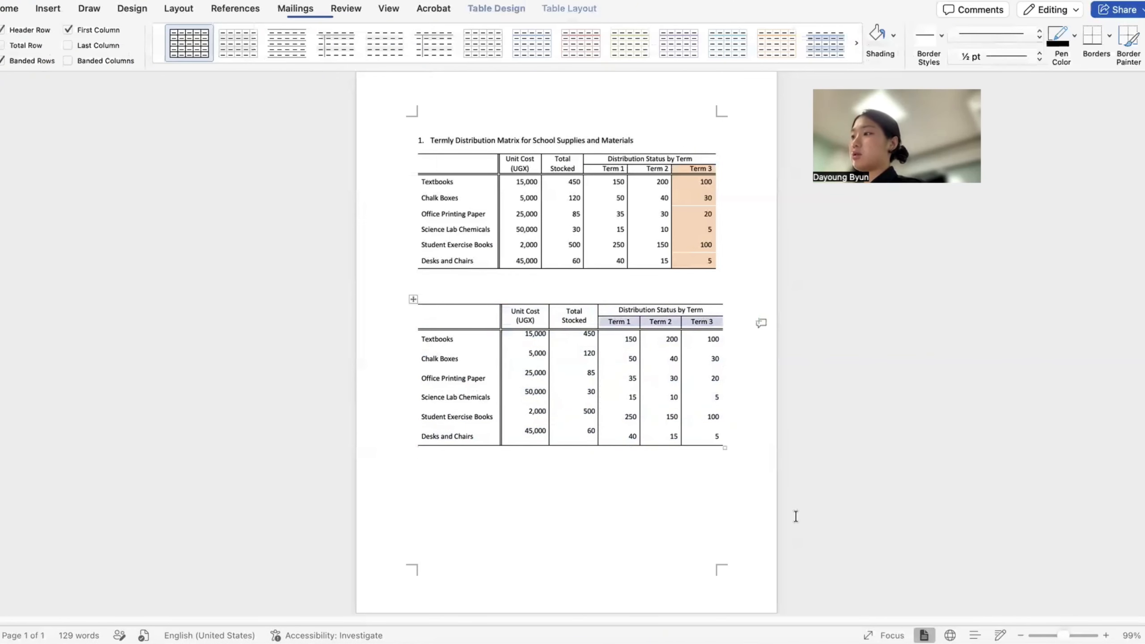
{"action": "left_click", "coordinate": [569, 9]}
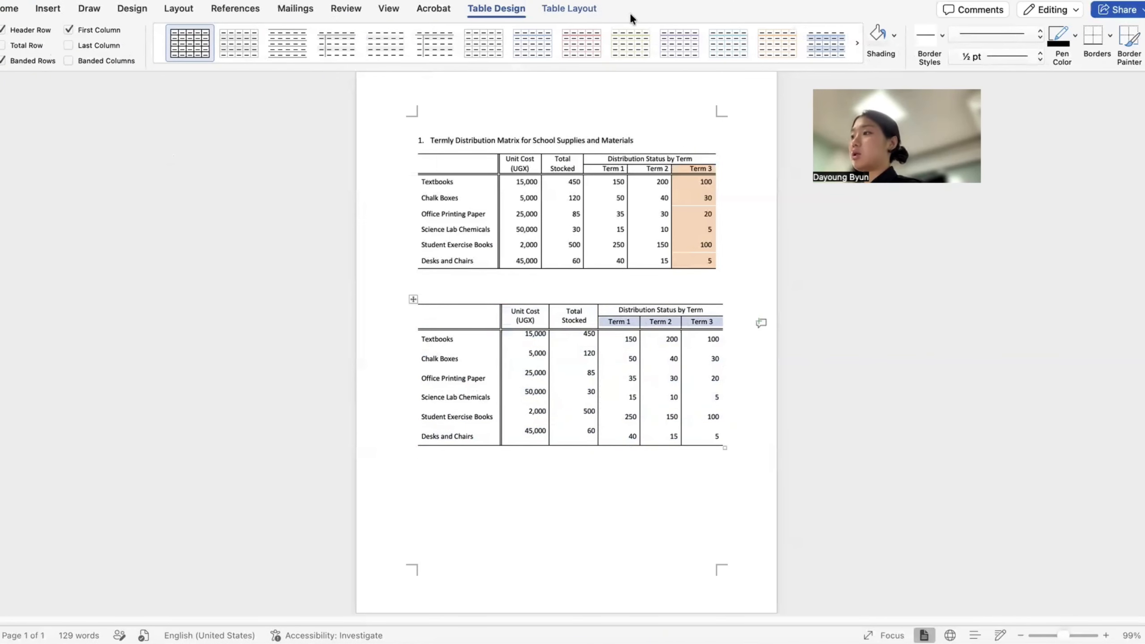
{"action": "left_click", "coordinate": [746, 42]}
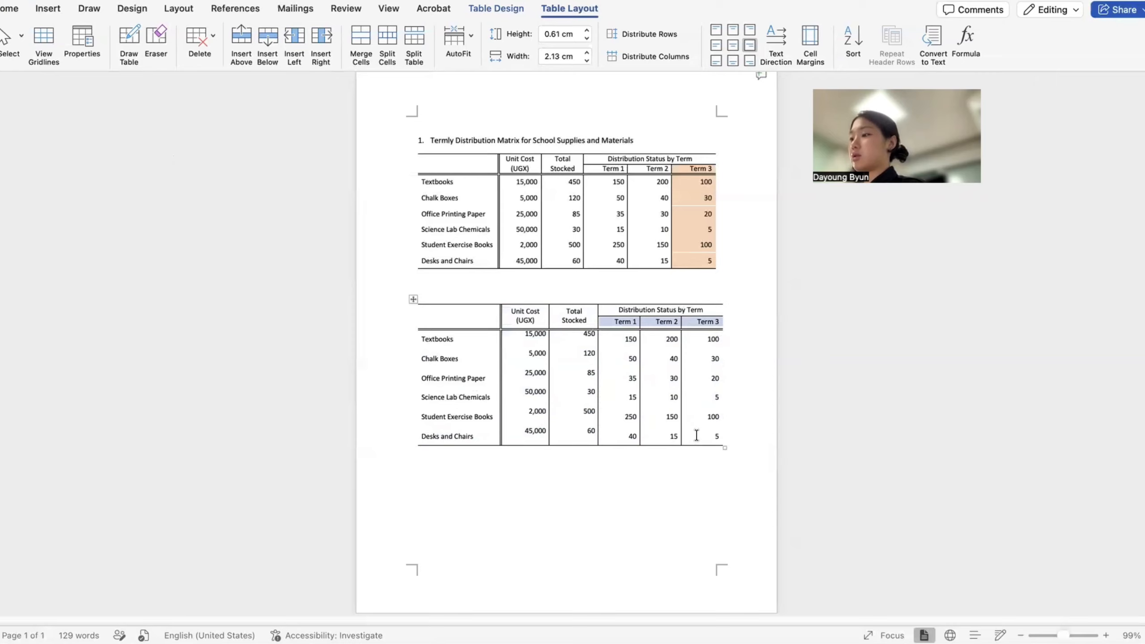
{"action": "left_click_drag", "start_coordinate": [703, 424], "coordinate": [713, 326]}
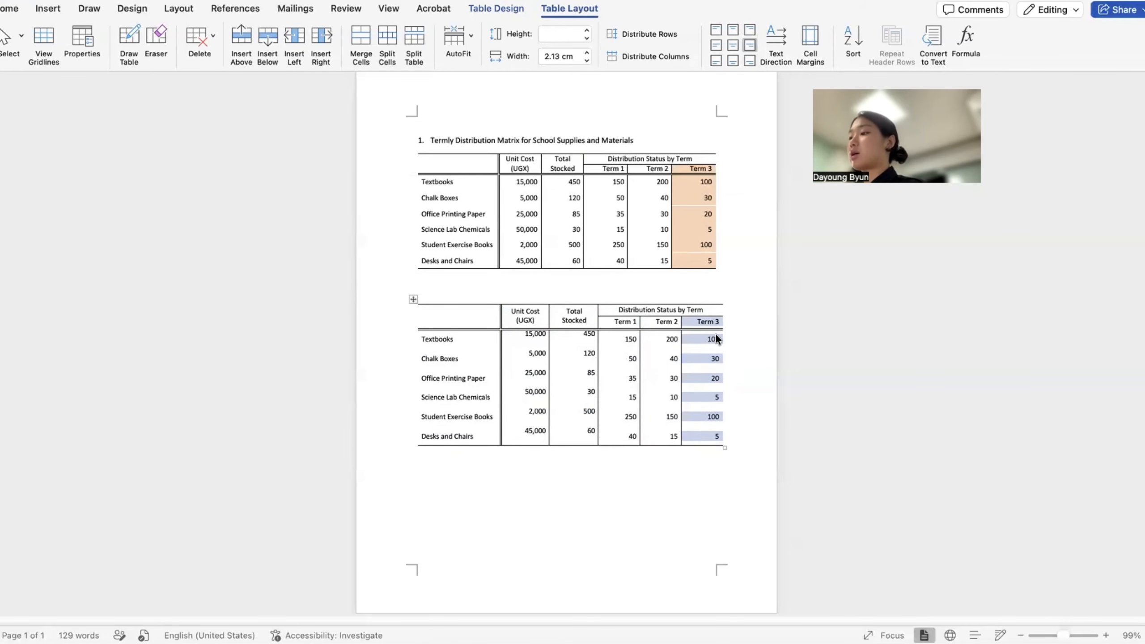
- Shade the Term 3 column light orange
{"action": "left_click", "coordinate": [496, 9]}
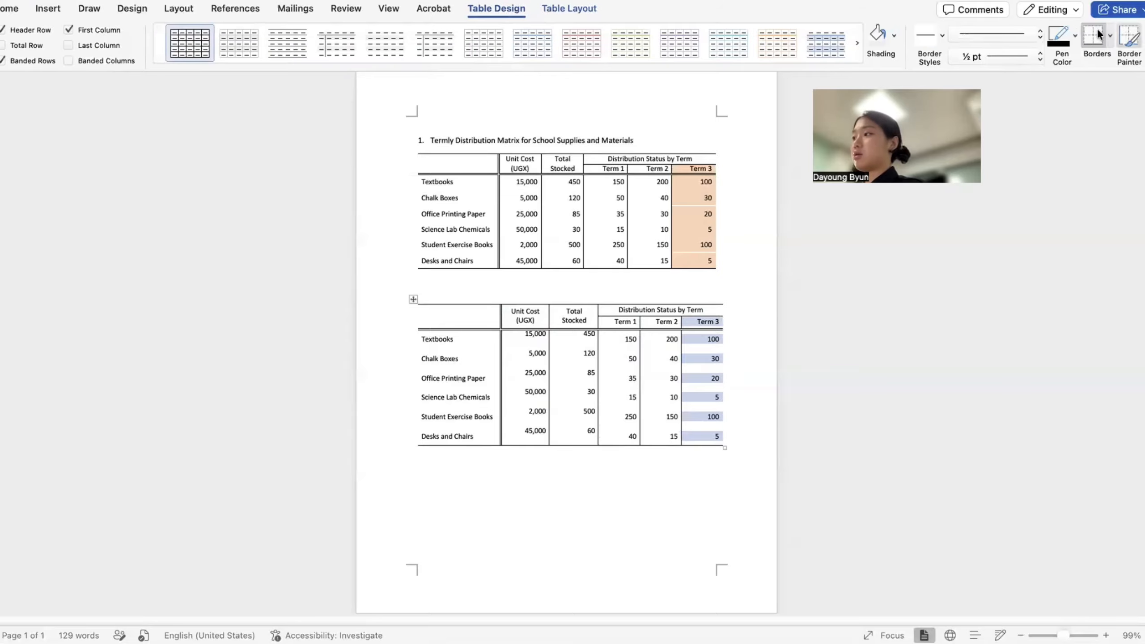
{"action": "left_click", "coordinate": [894, 34]}
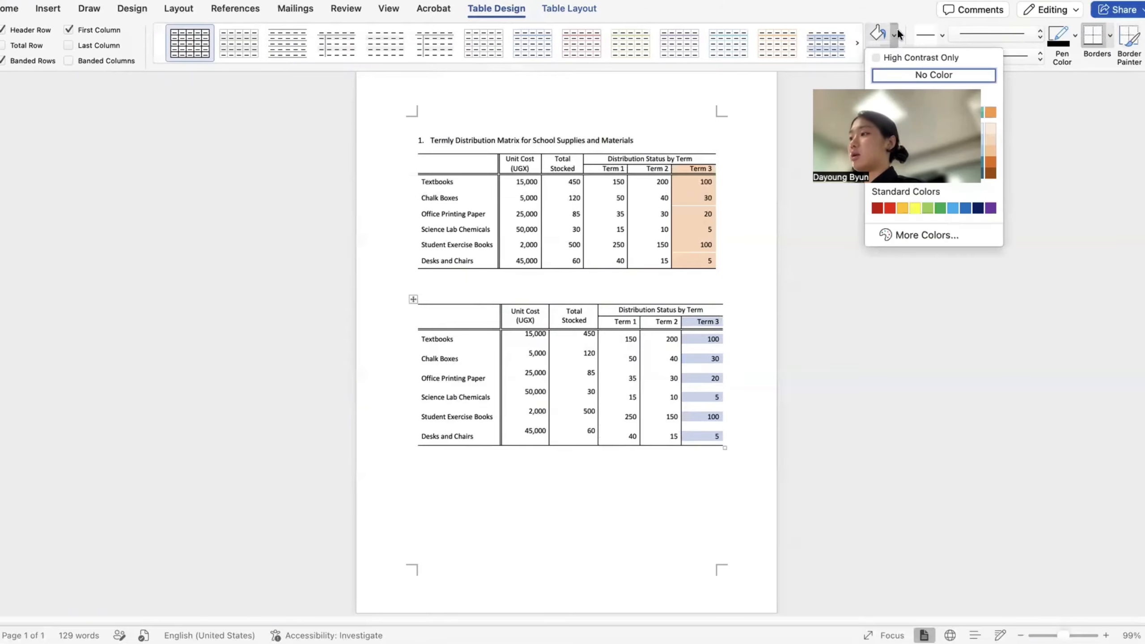
{"action": "left_click", "coordinate": [991, 139]}
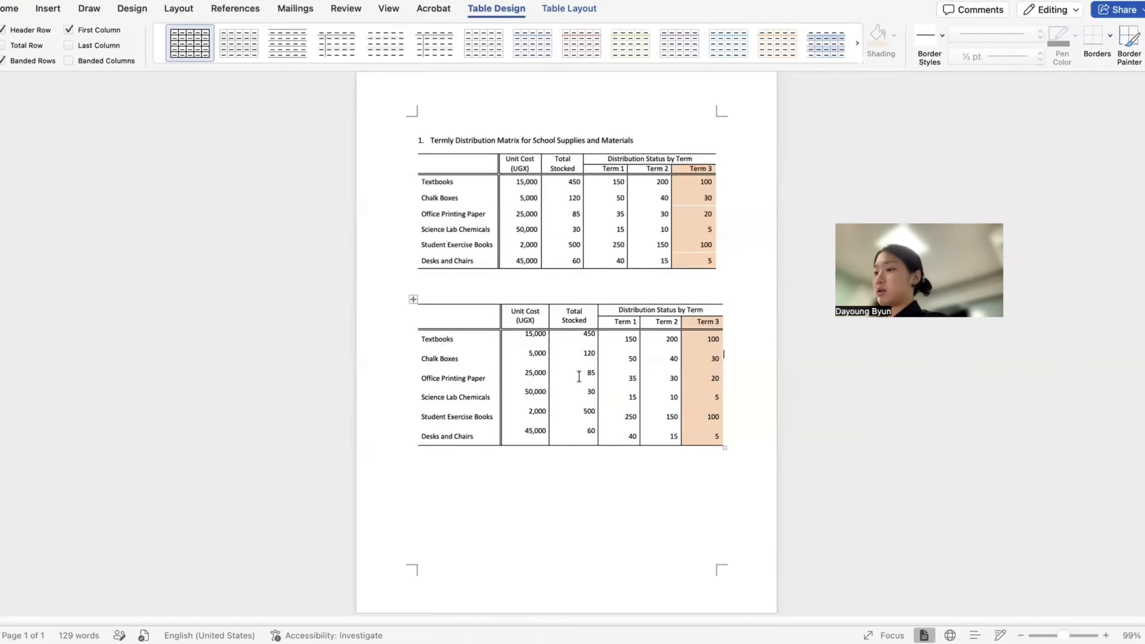
- Apply Align Center Right to the Unit Cost and Total Stocked figures
{"action": "left_click_drag", "start_coordinate": [525, 334], "coordinate": [580, 436]}
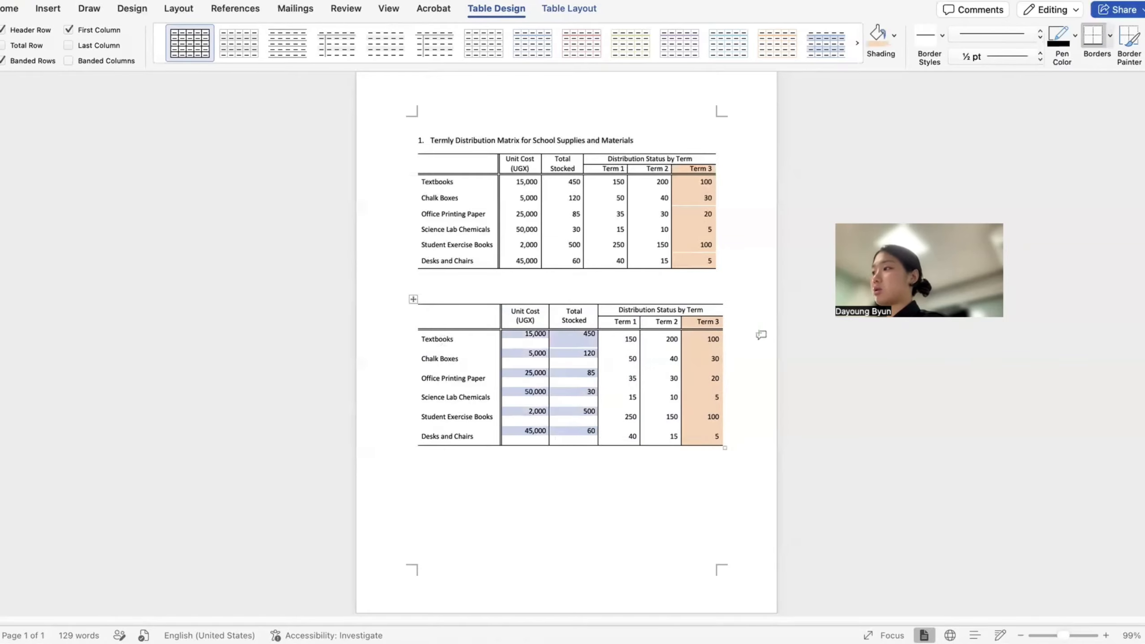
{"action": "left_click", "coordinate": [586, 9]}
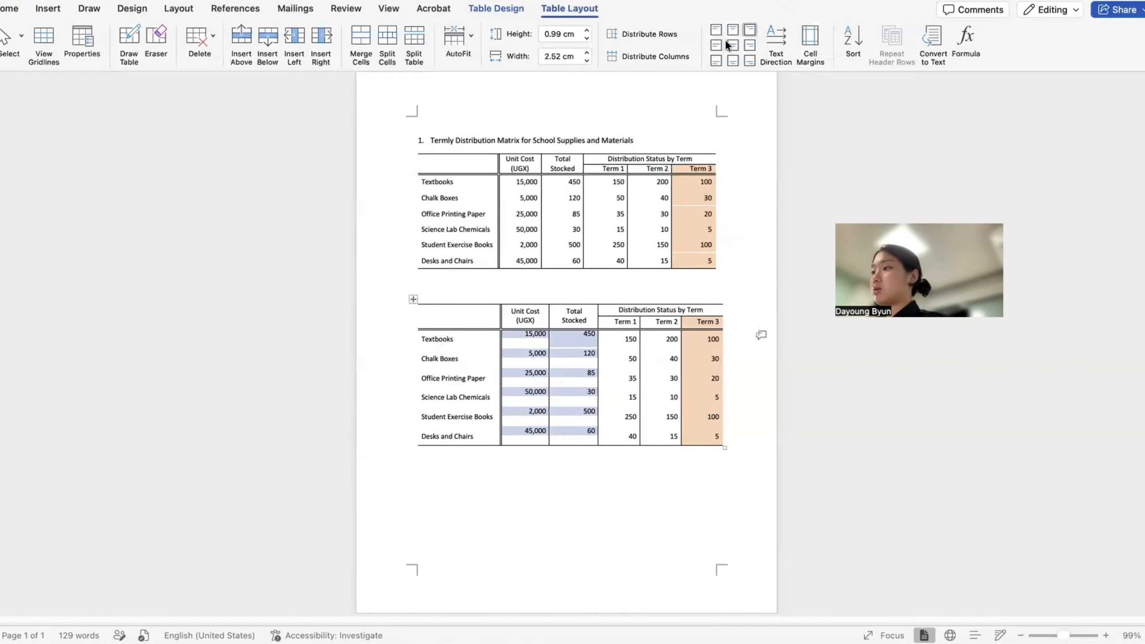
{"action": "left_click", "coordinate": [749, 45]}
{"action": "left_click", "coordinate": [580, 506]}
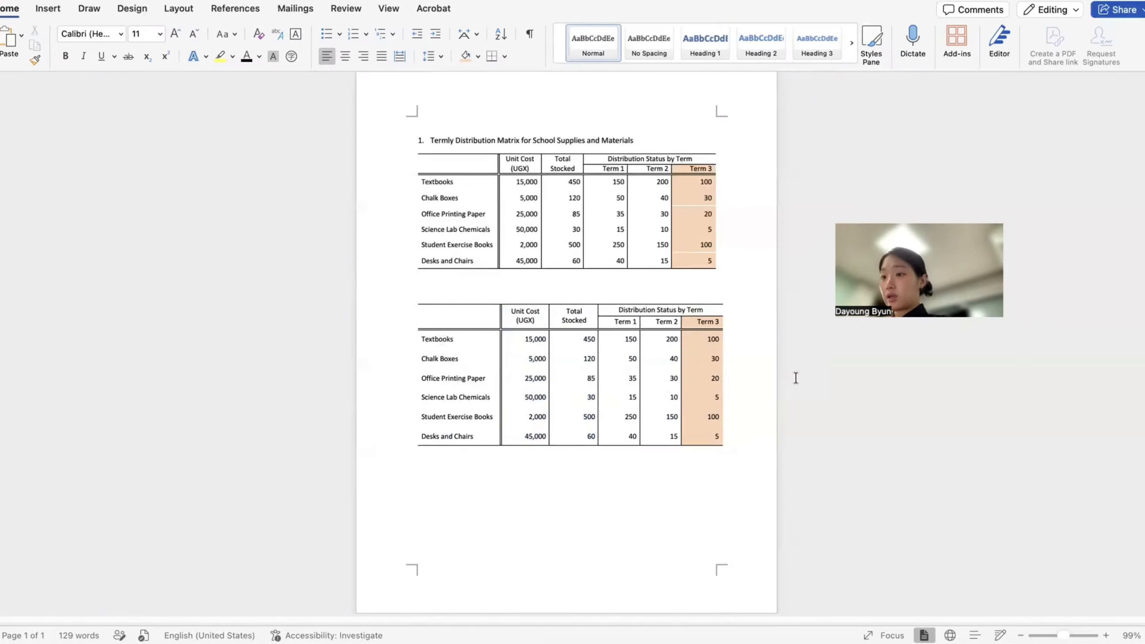